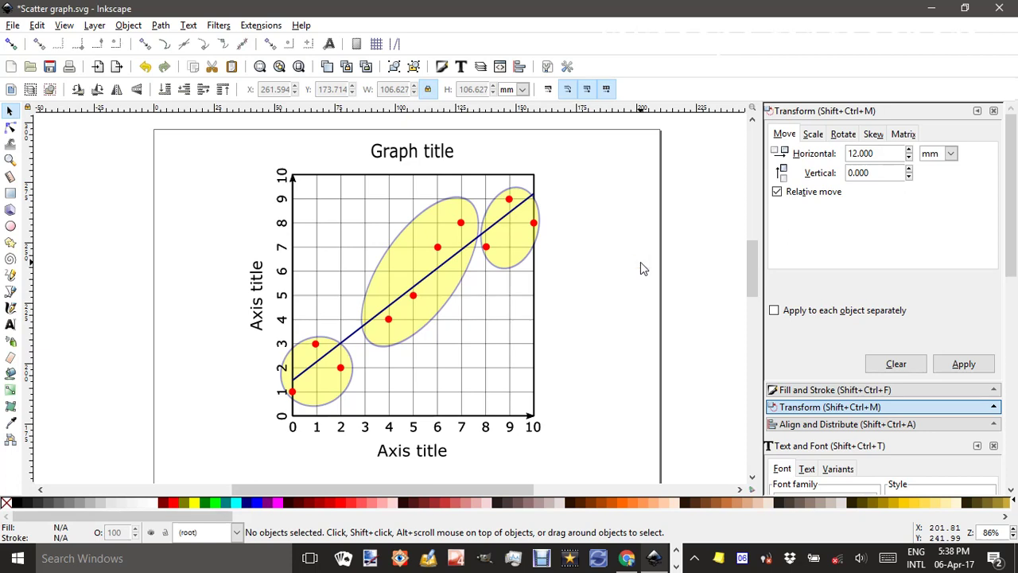
Pan the canvas away from the example scatter graph into an empty area
{"action": "left_click", "coordinate": [642, 264]}
{"action": "left_click_drag", "start_coordinate": [651, 321], "coordinate": [425, 322]}
{"action": "left_click_drag", "start_coordinate": [548, 310], "coordinate": [231, 310]}
{"action": "left_click_drag", "start_coordinate": [368, 305], "coordinate": [300, 291]}
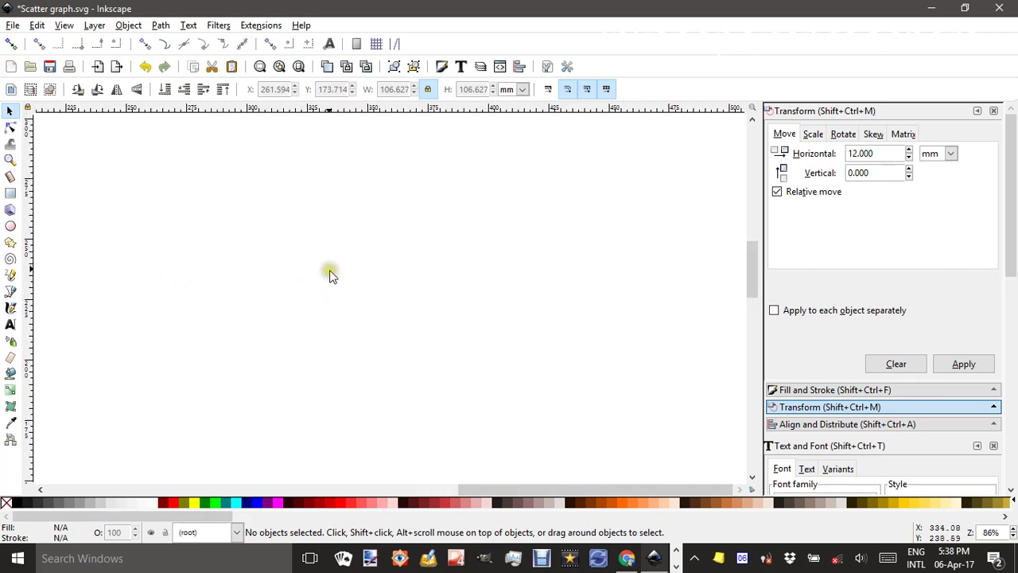
Launch the Cartesian Grid extension from Extensions > Render > Grids
{"action": "left_click", "coordinate": [270, 26]}
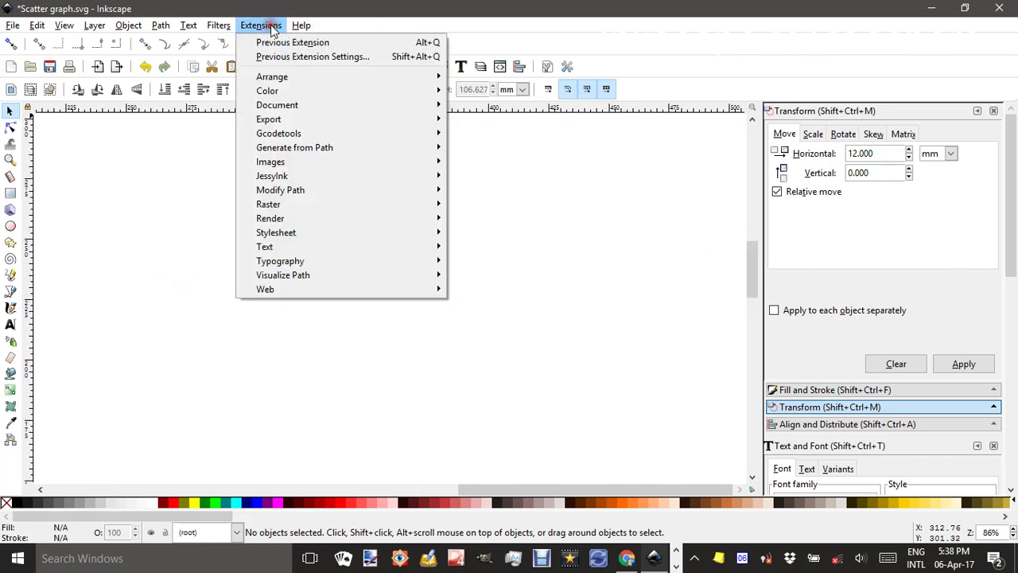
{"action": "mouse_move", "coordinate": [318, 222]}
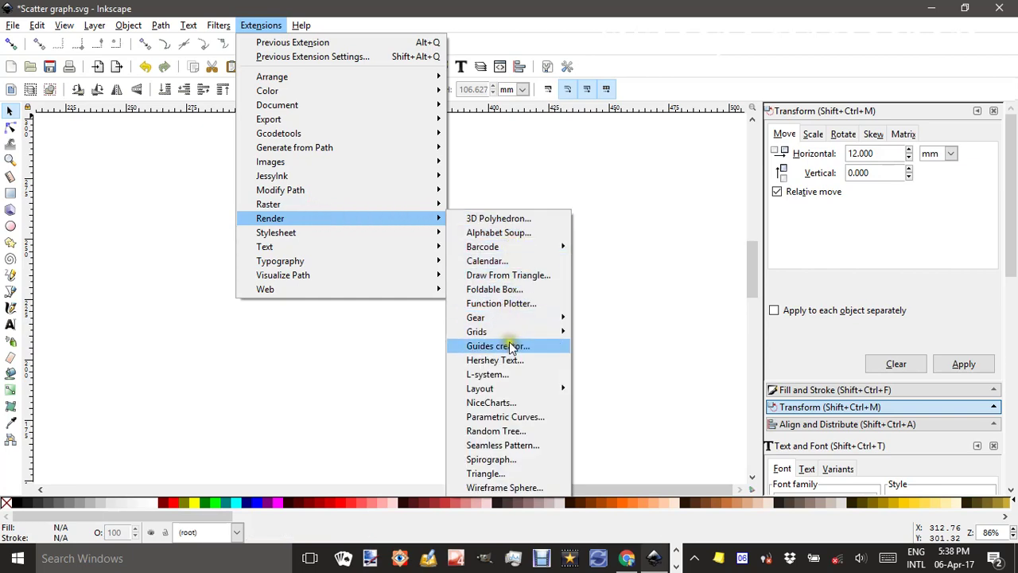
{"action": "mouse_move", "coordinate": [511, 335]}
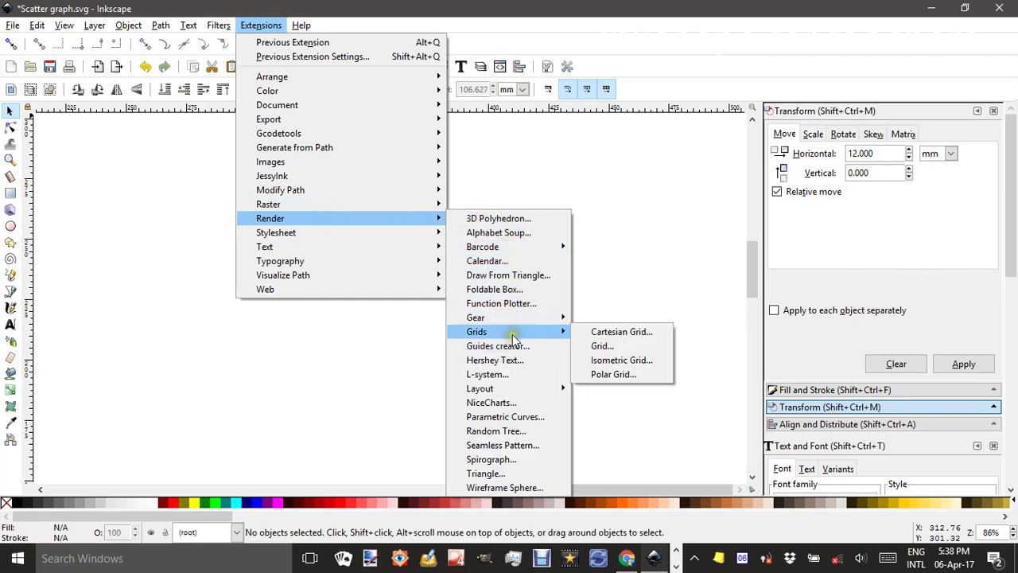
{"action": "left_click", "coordinate": [614, 333]}
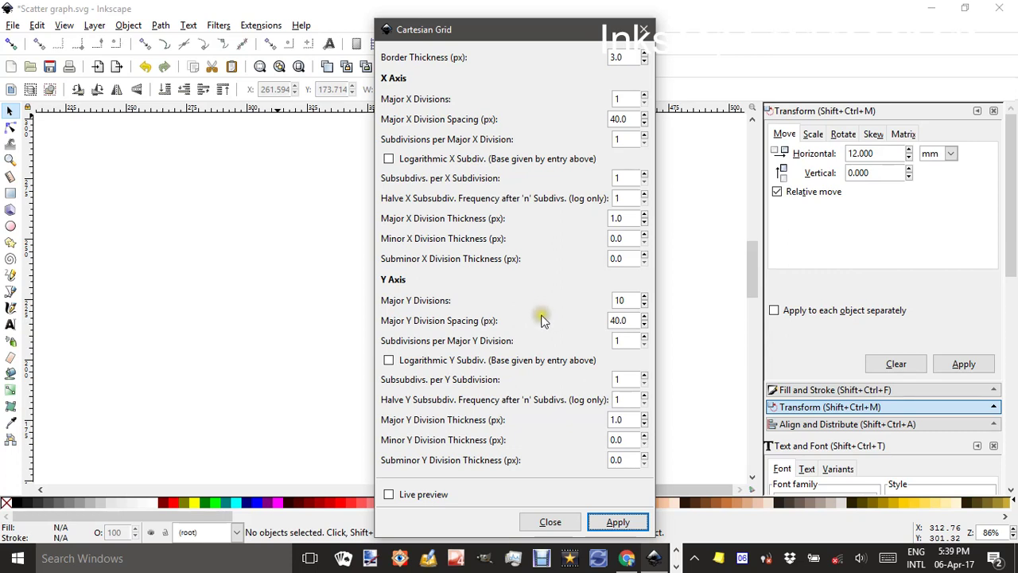
With live preview on, set 10 major X divisions at 40 px spacing, apply, and close
{"action": "left_click", "coordinate": [618, 521]}
{"action": "left_click", "coordinate": [390, 495]}
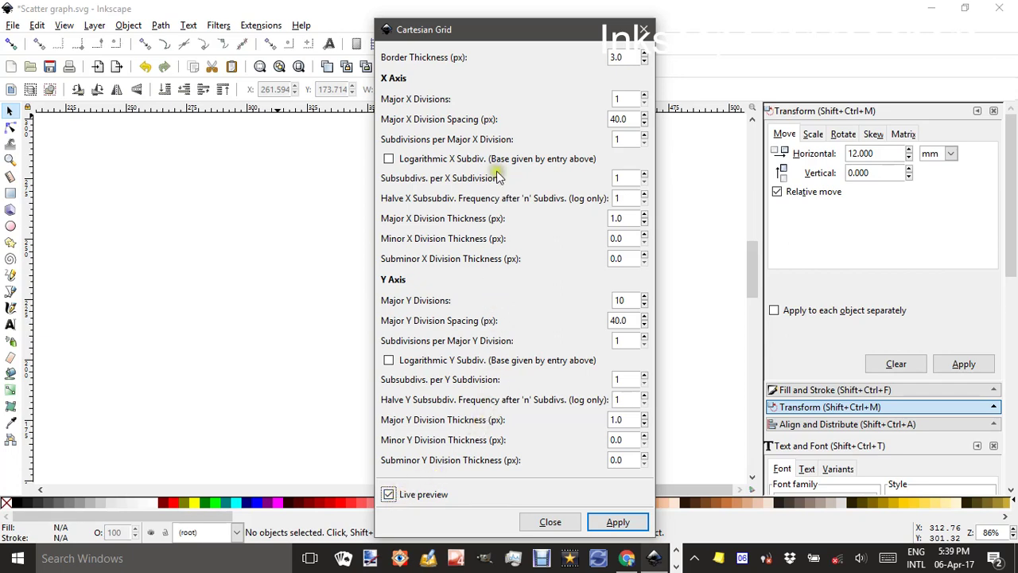
{"action": "left_click_drag", "start_coordinate": [490, 34], "coordinate": [556, 47]}
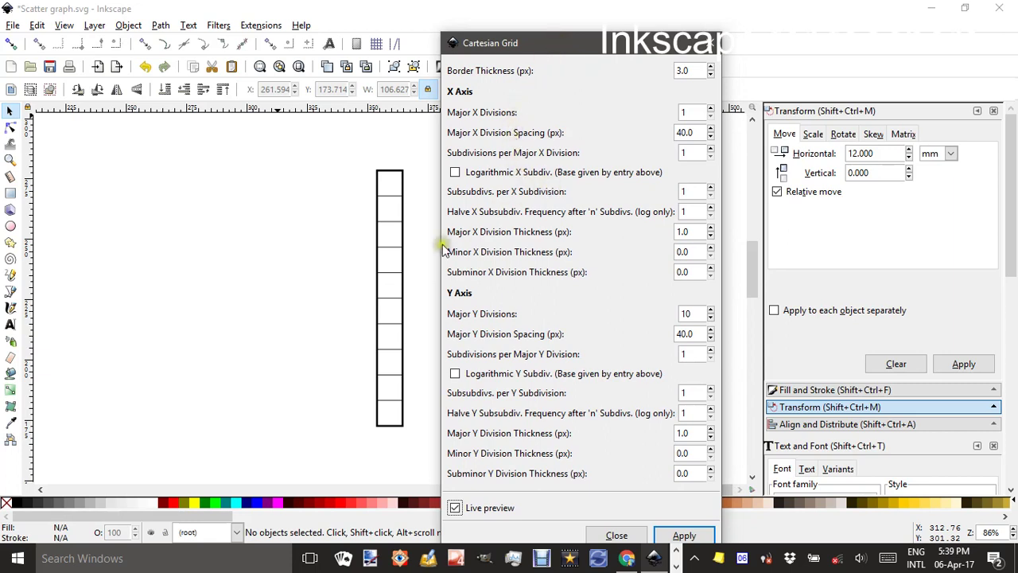
{"action": "left_click", "coordinate": [692, 113]}
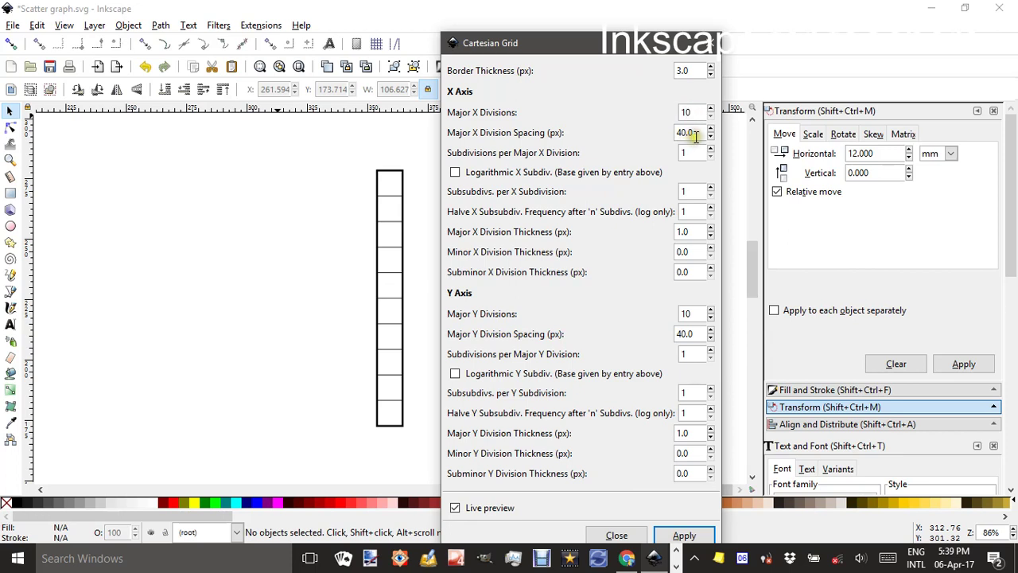
{"action": "left_click", "coordinate": [697, 132]}
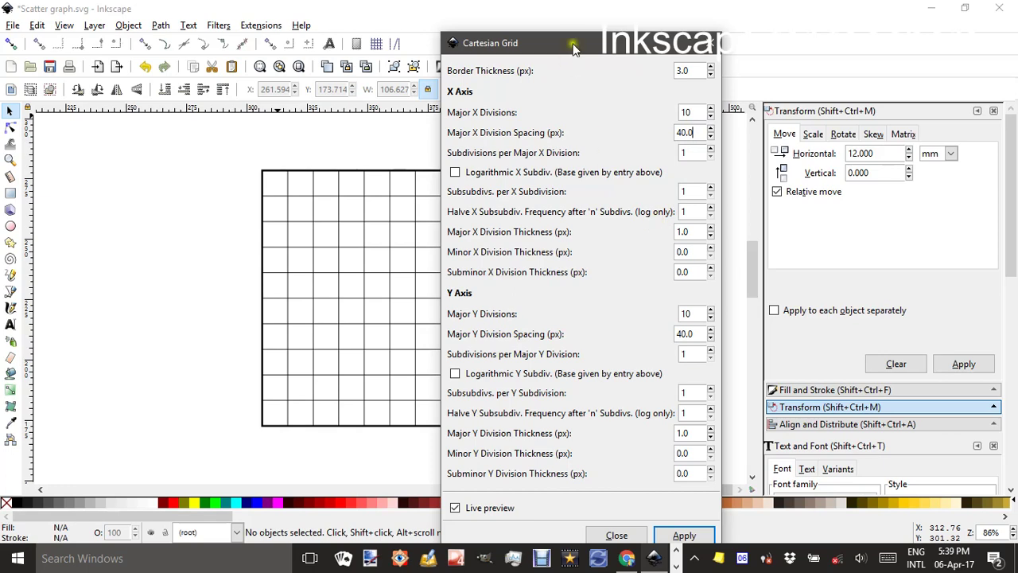
{"action": "left_click_drag", "start_coordinate": [574, 49], "coordinate": [665, 29]}
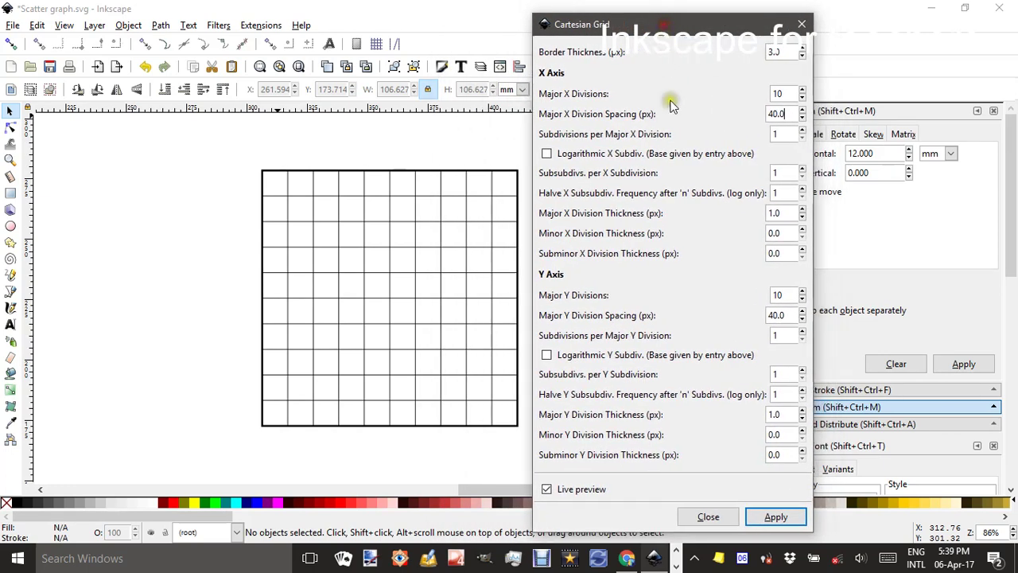
{"action": "left_click", "coordinate": [776, 516]}
{"action": "left_click", "coordinate": [710, 517]}
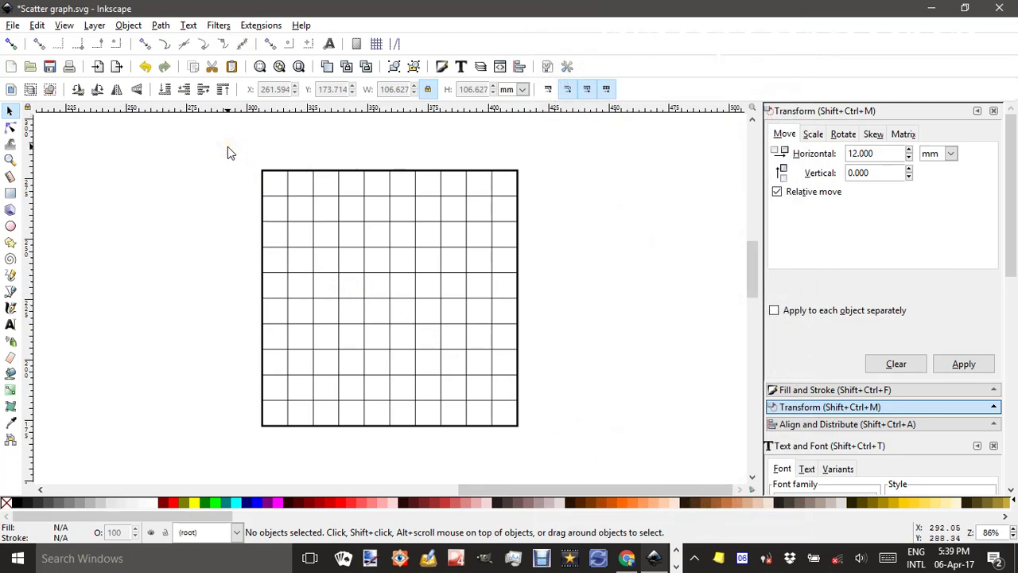
Select the grid, lock width/height proportions, and set its width to 100 mm
{"action": "left_click_drag", "start_coordinate": [226, 146], "coordinate": [574, 461]}
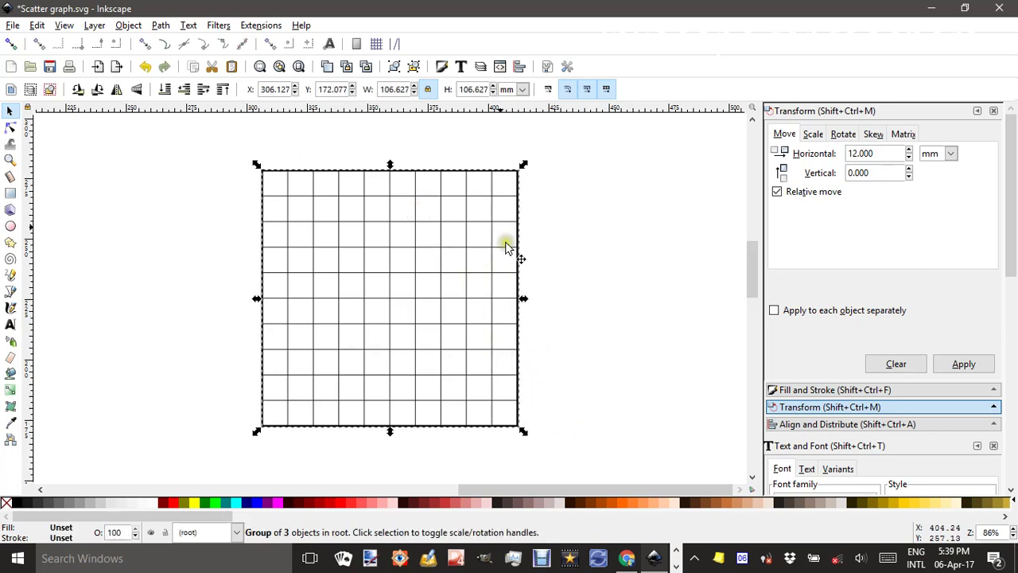
{"action": "left_click", "coordinate": [428, 91]}
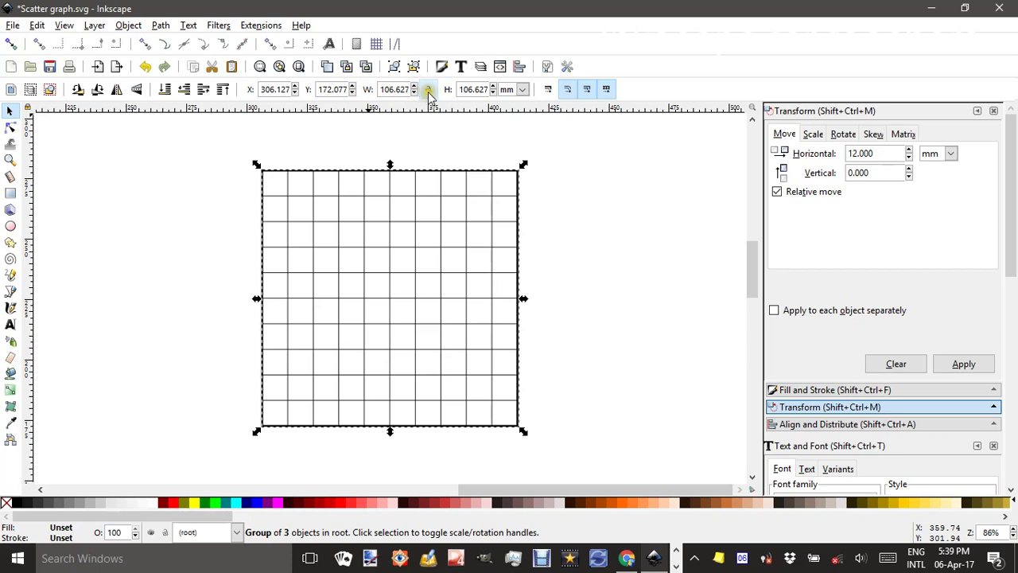
{"action": "left_click", "coordinate": [428, 90]}
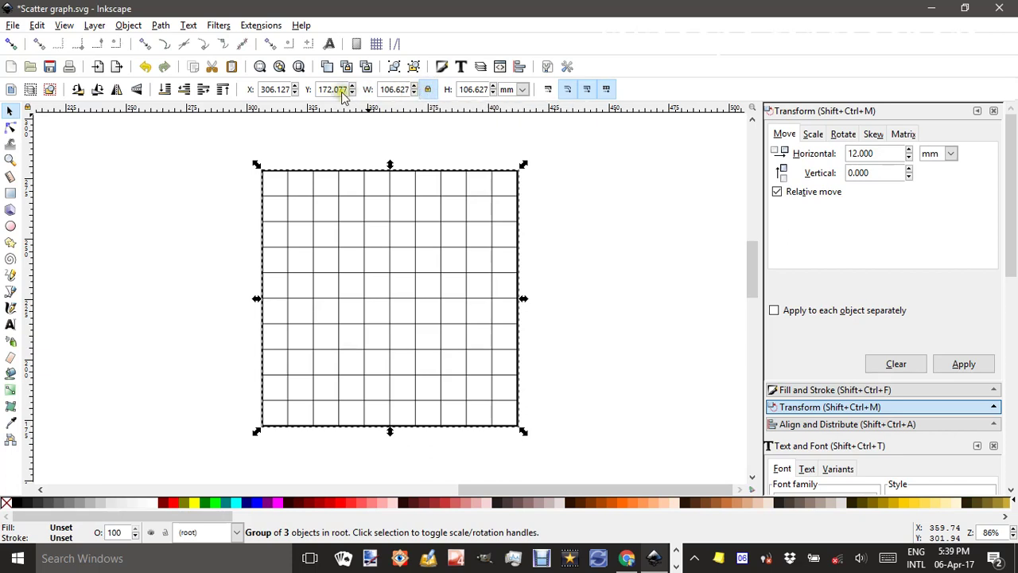
{"action": "left_click_drag", "start_coordinate": [384, 89], "coordinate": [407, 88]}
{"action": "type", "text": "100"}
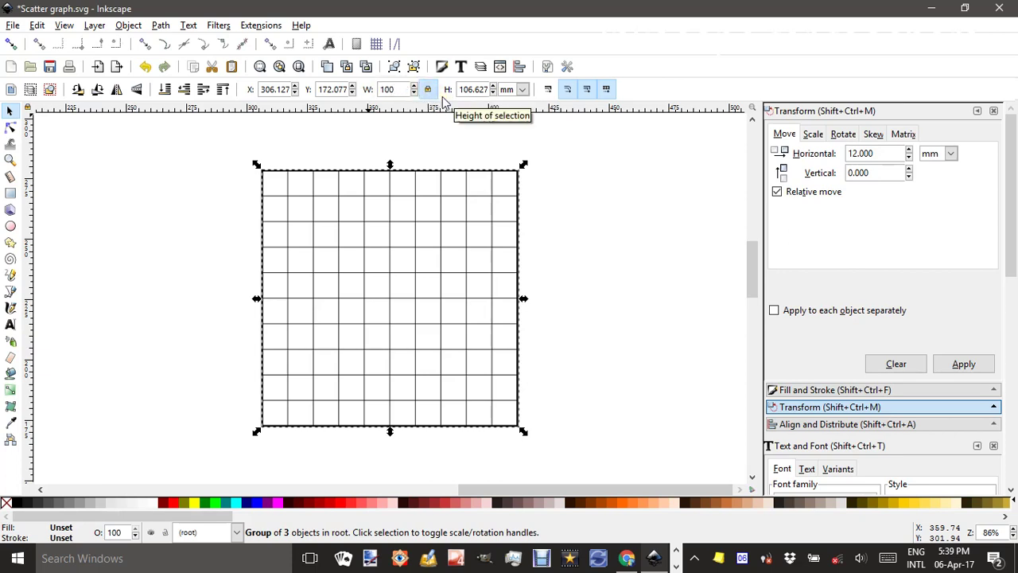
{"action": "key", "text": "Return"}
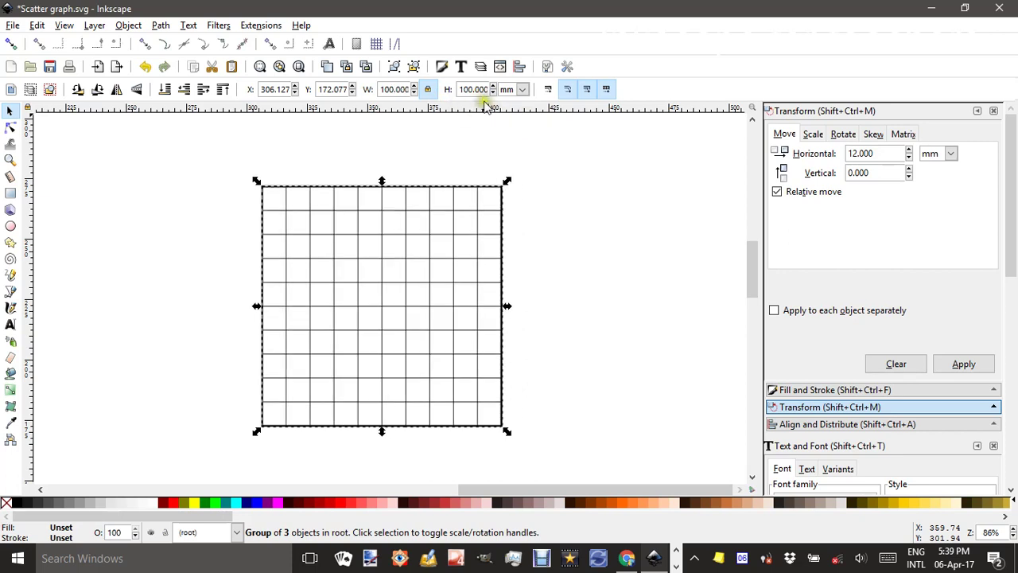
{"action": "left_click", "coordinate": [573, 249]}
{"action": "scroll", "coordinate": [589, 303], "scroll_direction": "down", "scroll_amount": 2}
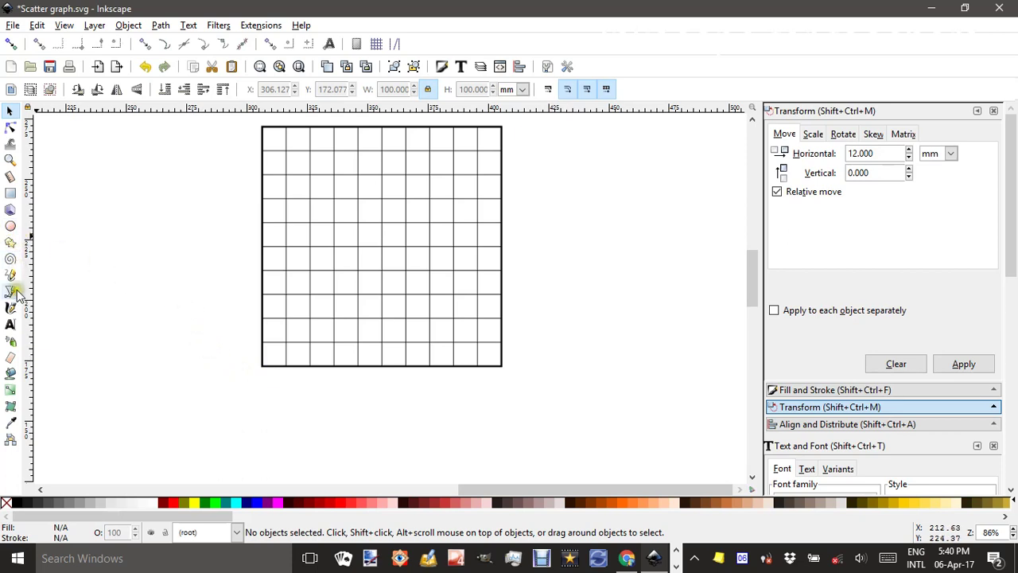
Add a '0' text label below the grid
{"action": "left_click", "coordinate": [12, 326]}
{"action": "left_click", "coordinate": [263, 419]}
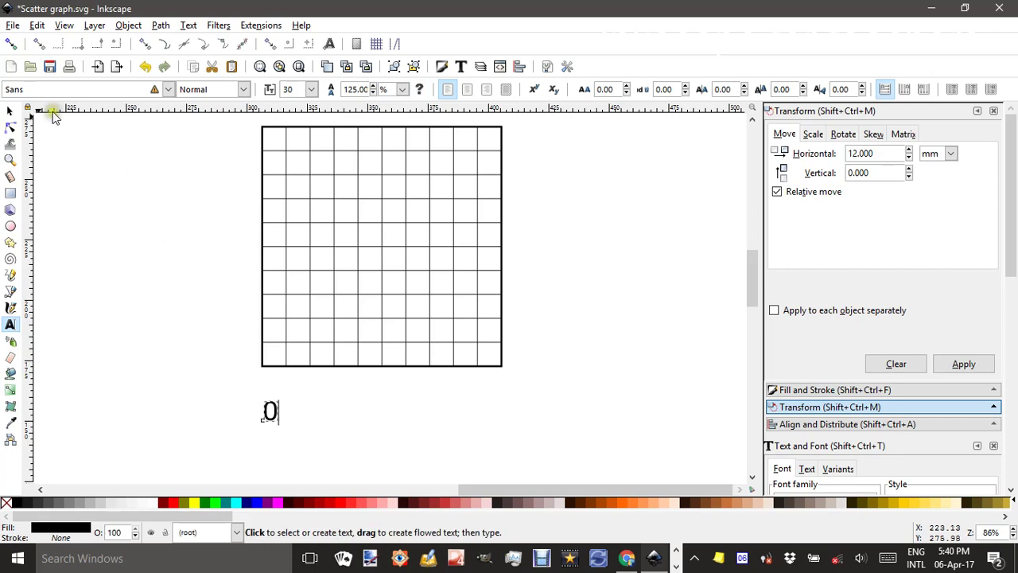
{"action": "left_click", "coordinate": [9, 111]}
{"action": "left_click", "coordinate": [348, 427]}
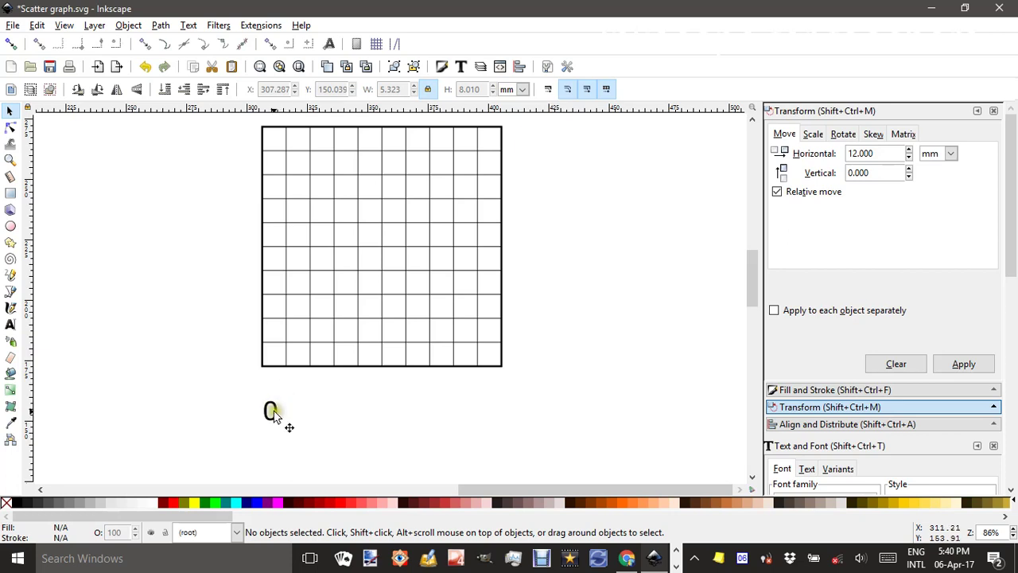
Position the 0 label just under the grid's bottom-left corner
{"action": "scroll", "coordinate": [274, 413], "scroll_direction": "up", "scroll_amount": 4, "text": "ctrl"}
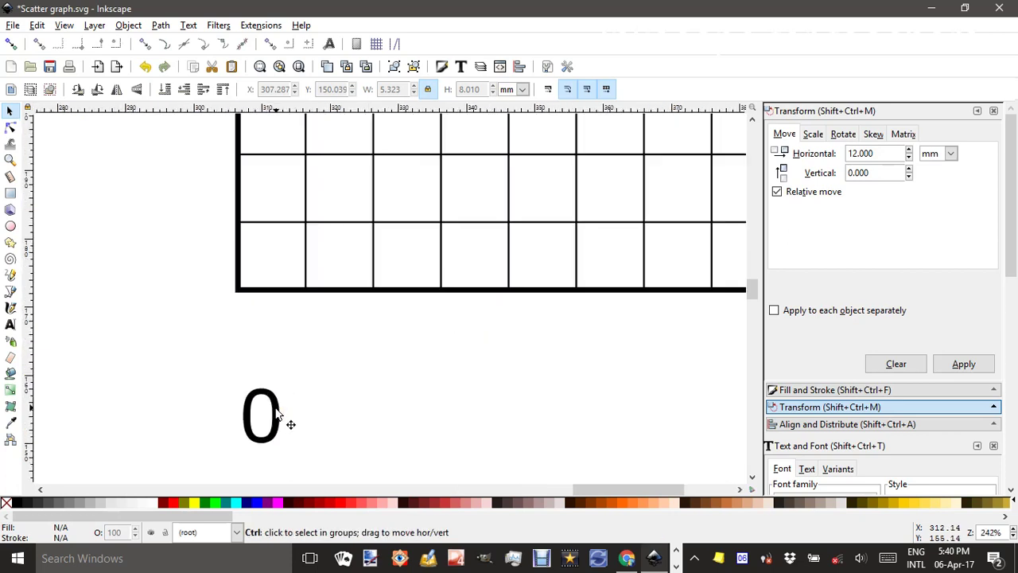
{"action": "left_click_drag", "start_coordinate": [273, 413], "coordinate": [235, 276]}
{"action": "left_click", "coordinate": [232, 292]}
{"action": "key", "text": "Right"}
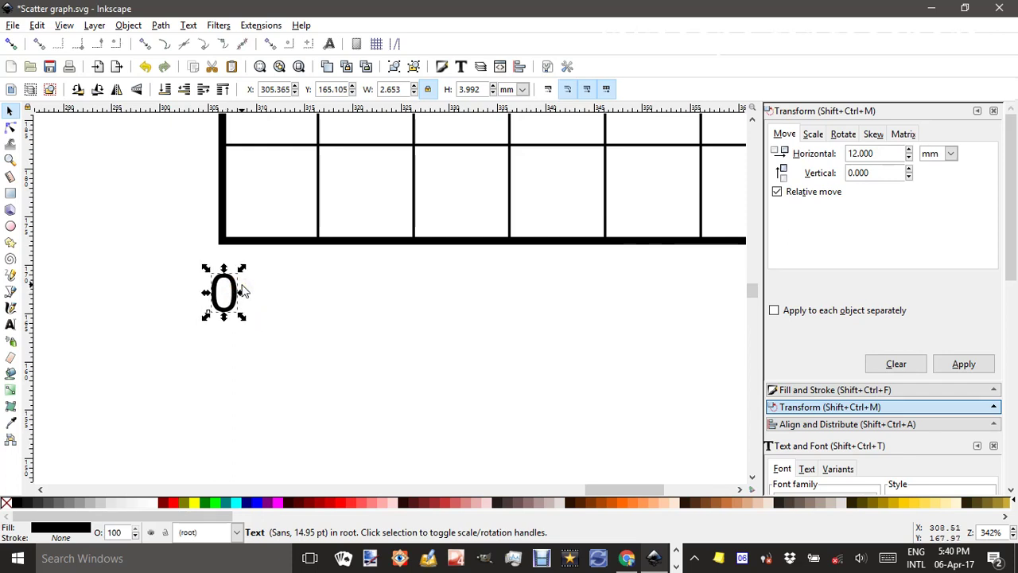
{"action": "key", "text": "Left"}
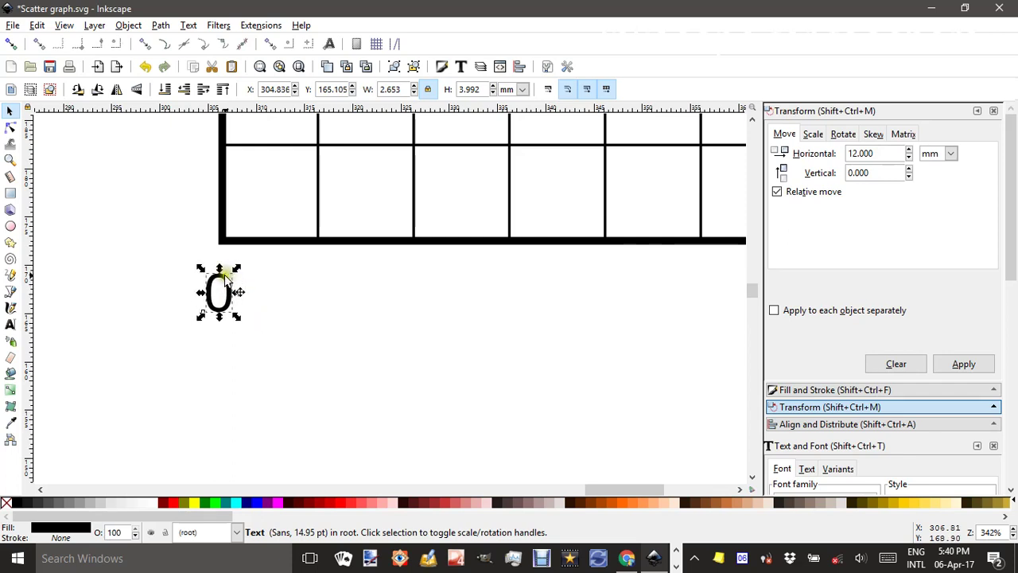
{"action": "left_click_drag", "start_coordinate": [228, 276], "coordinate": [230, 279]}
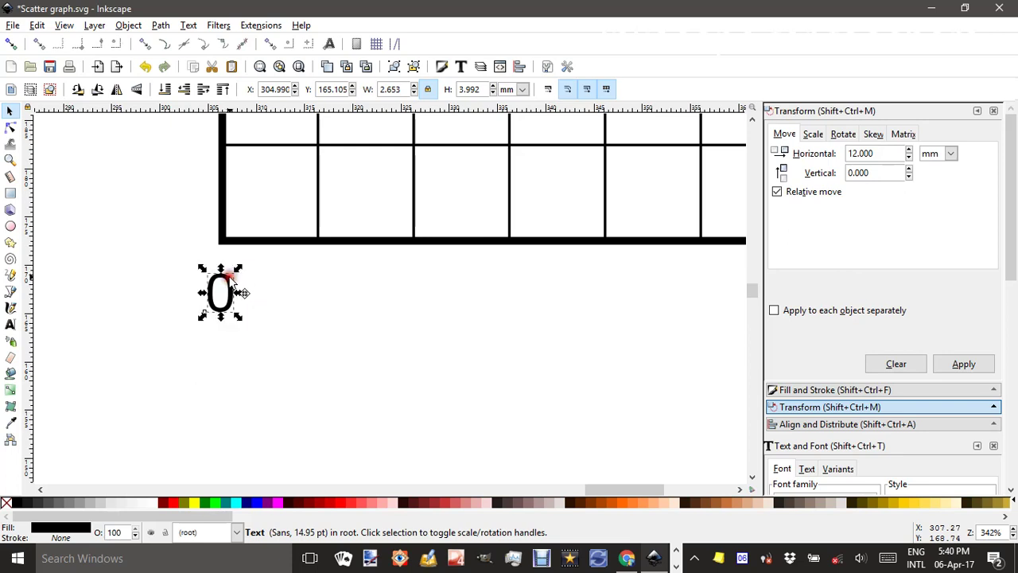
{"action": "left_click", "coordinate": [262, 278]}
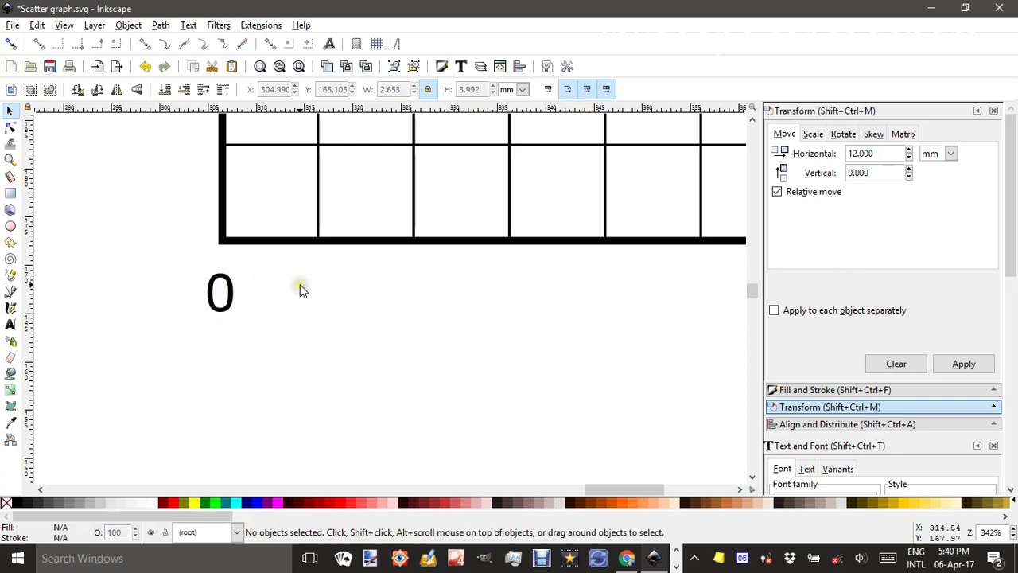
{"action": "scroll", "coordinate": [325, 292], "scroll_direction": "down", "scroll_amount": 3, "text": "ctrl"}
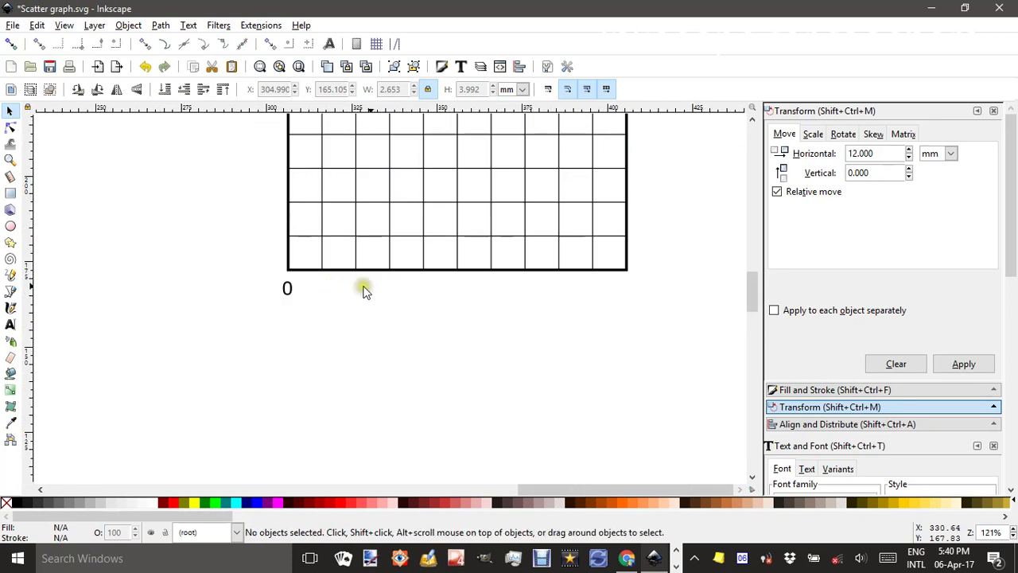
{"action": "left_click_drag", "start_coordinate": [378, 286], "coordinate": [345, 344]}
Select the 0 label and set the Transform horizontal move to 10 mm
{"action": "left_click", "coordinate": [252, 351]}
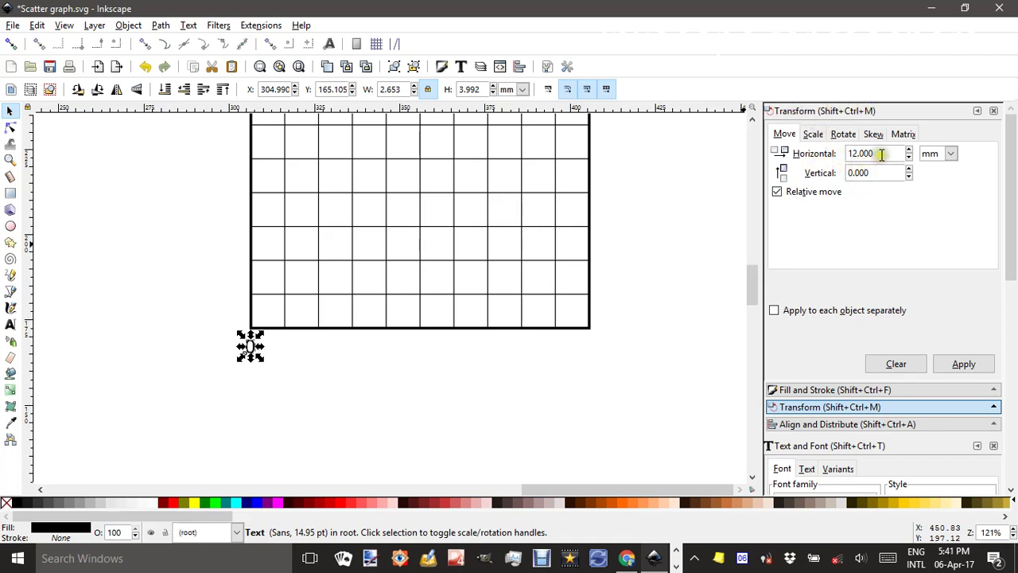
{"action": "left_click_drag", "start_coordinate": [876, 154], "coordinate": [829, 159]}
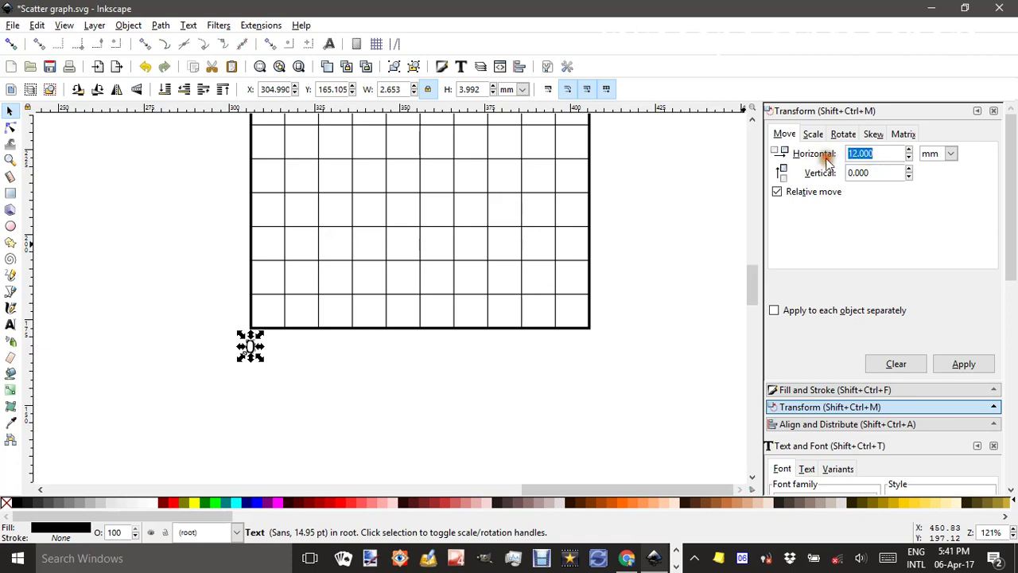
{"action": "left_click", "coordinate": [879, 173]}
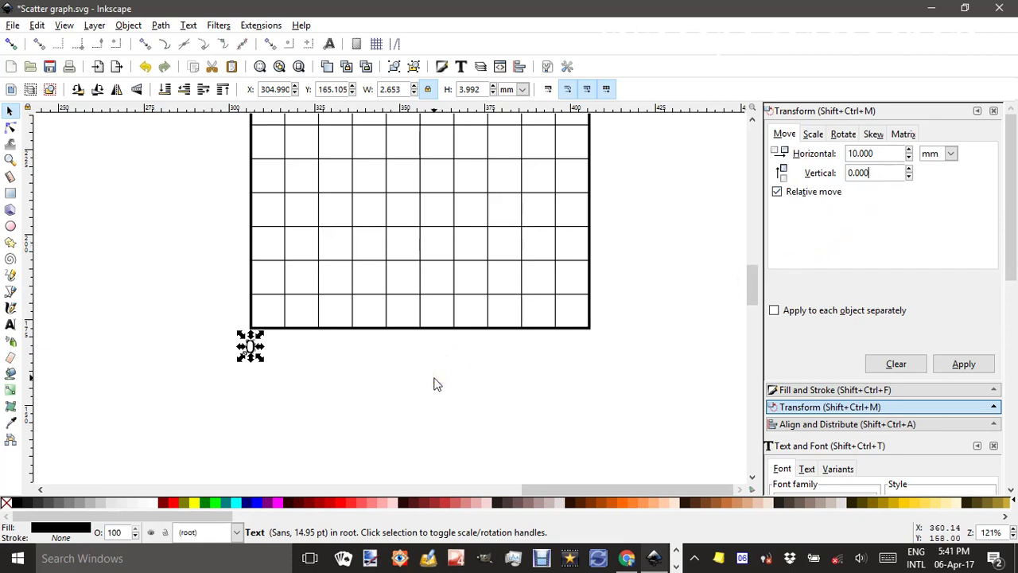
Repeatedly duplicate the 0 and shift each copy 10 mm right across the grid
{"action": "left_click", "coordinate": [964, 364]}
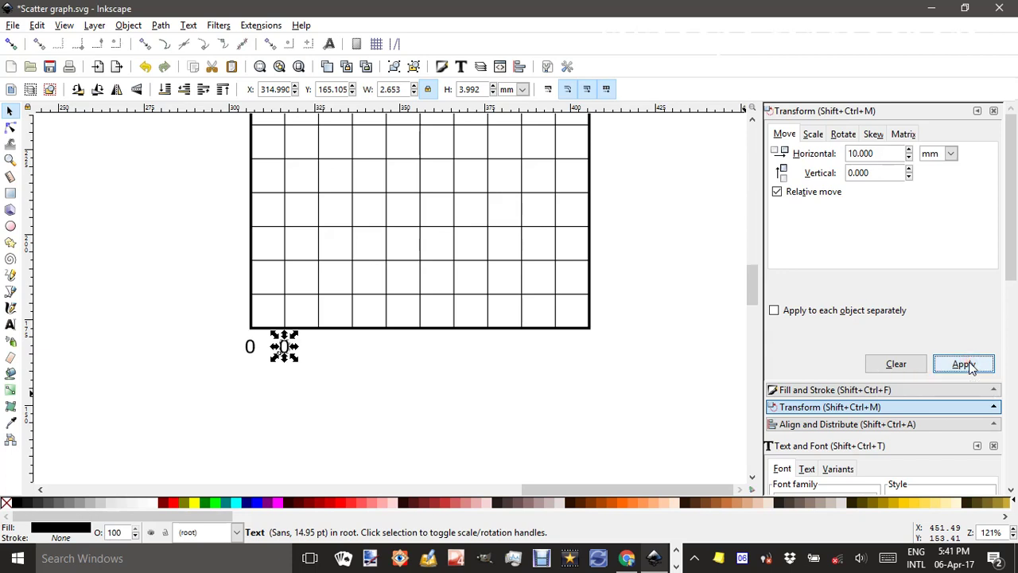
{"action": "key", "text": "ctrl+d"}
{"action": "left_click", "coordinate": [964, 364]}
{"action": "key", "text": "ctrl+d"}
{"action": "left_click", "coordinate": [964, 365]}
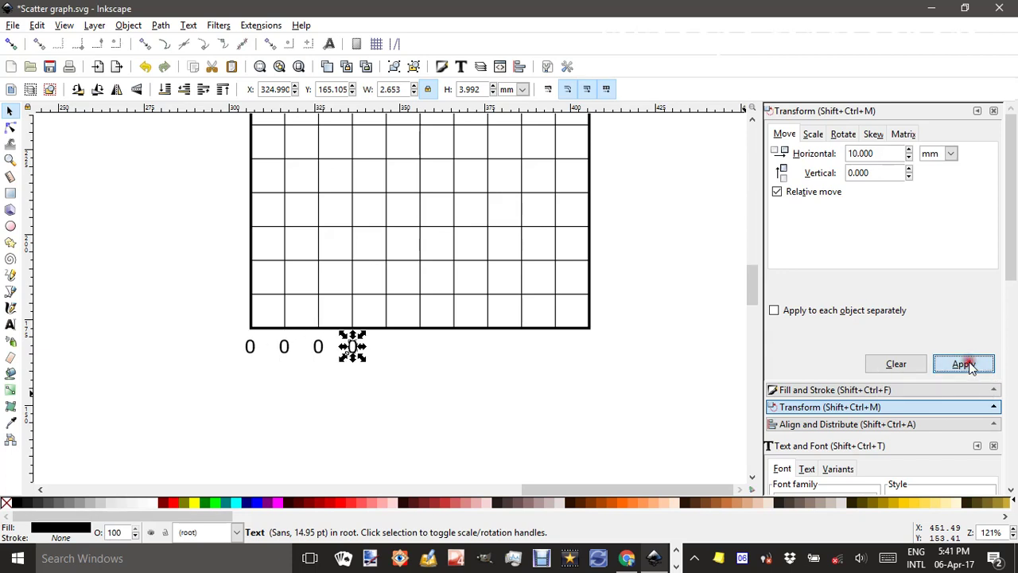
{"action": "key", "text": "ctrl+d"}
{"action": "left_click", "coordinate": [964, 365]}
{"action": "key", "text": "ctrl+d"}
{"action": "left_click", "coordinate": [964, 365]}
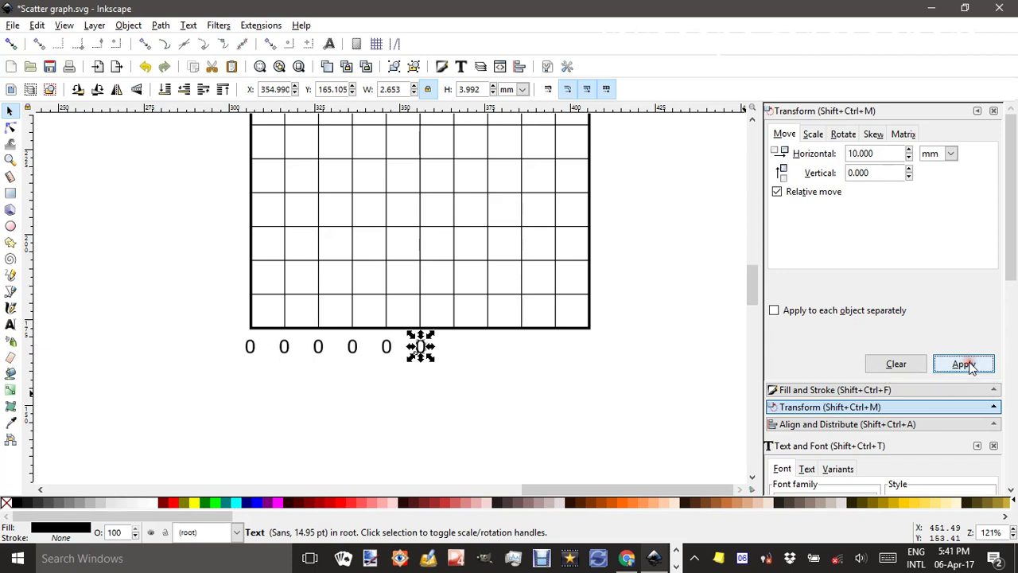
{"action": "key", "text": "ctrl+d"}
{"action": "left_click", "coordinate": [964, 364]}
{"action": "key", "text": "ctrl+d"}
{"action": "left_click", "coordinate": [964, 364]}
{"action": "key", "text": "ctrl+d"}
{"action": "left_click", "coordinate": [964, 364]}
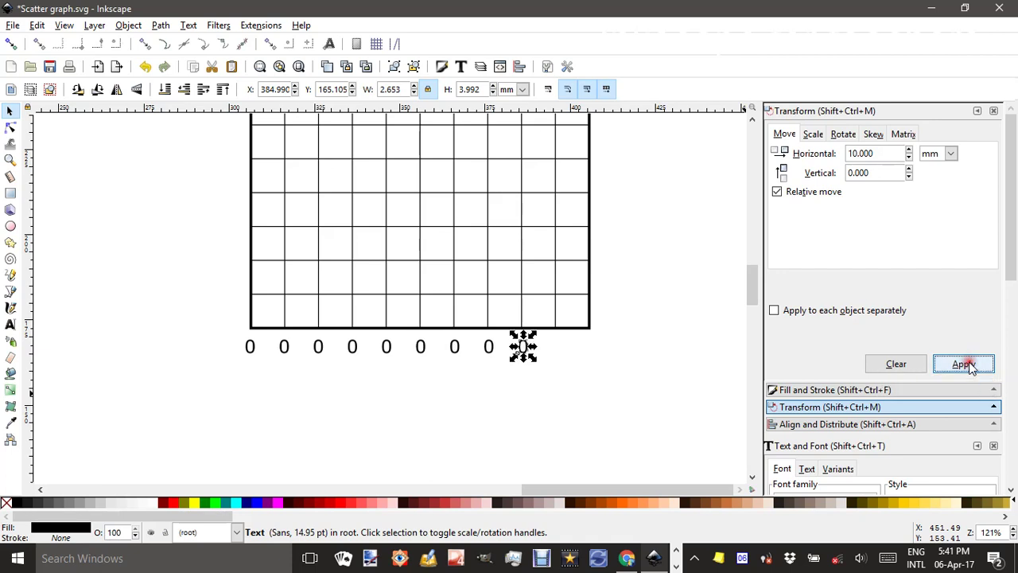
{"action": "key", "text": "ctrl+d"}
{"action": "left_click", "coordinate": [964, 365]}
{"action": "key", "text": "ctrl+d"}
{"action": "left_click", "coordinate": [964, 364]}
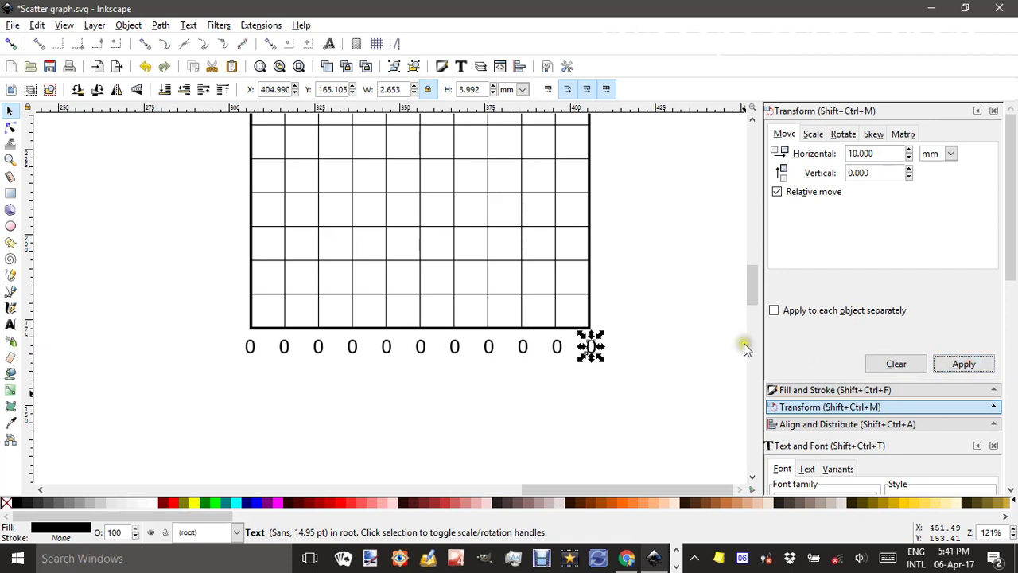
{"action": "left_click", "coordinate": [699, 305]}
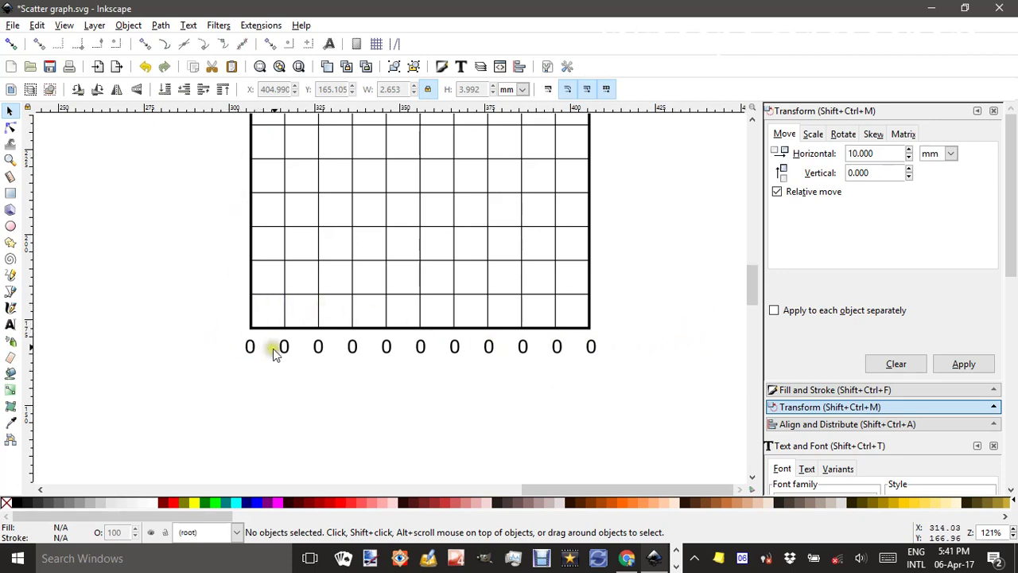
Retype the labels after 0 as 1, 2, 3, 4 and 5
{"action": "left_click", "coordinate": [11, 324]}
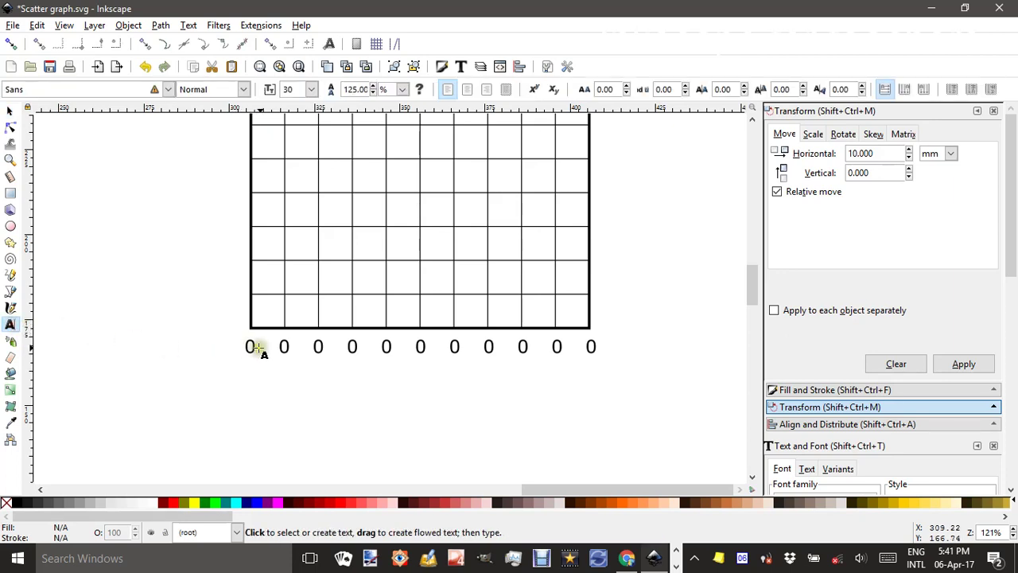
{"action": "left_click", "coordinate": [284, 347]}
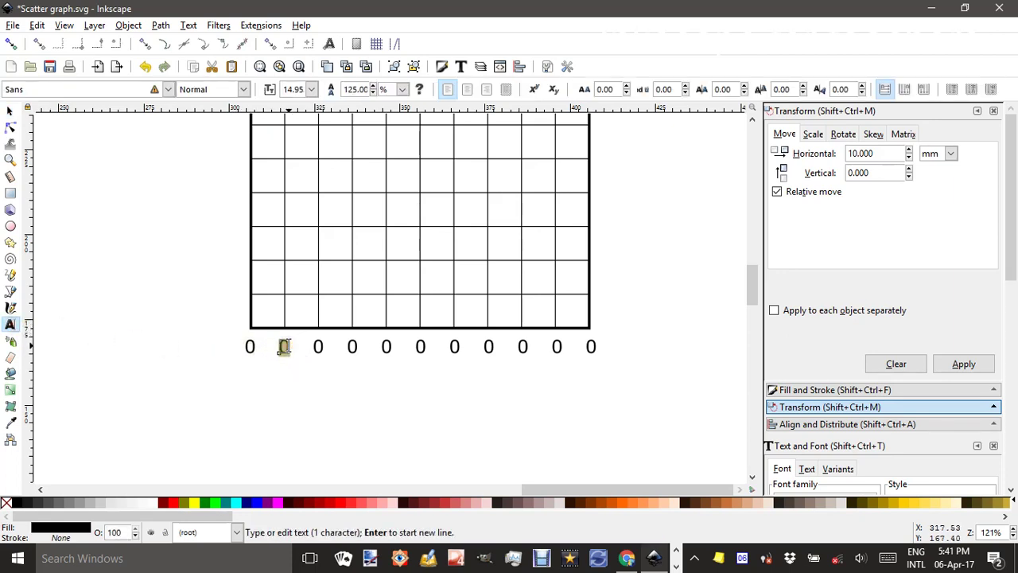
{"action": "key", "text": "BackSpace"}
{"action": "type", "text": "1"}
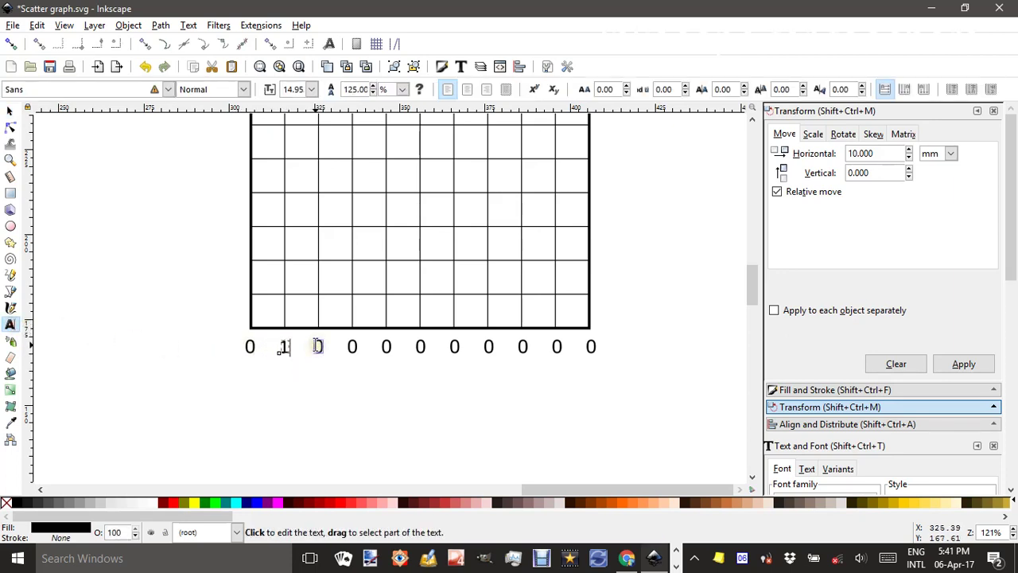
{"action": "left_click", "coordinate": [319, 346]}
{"action": "key", "text": "BackSpace"}
{"action": "type", "text": "2"}
{"action": "left_click", "coordinate": [352, 346]}
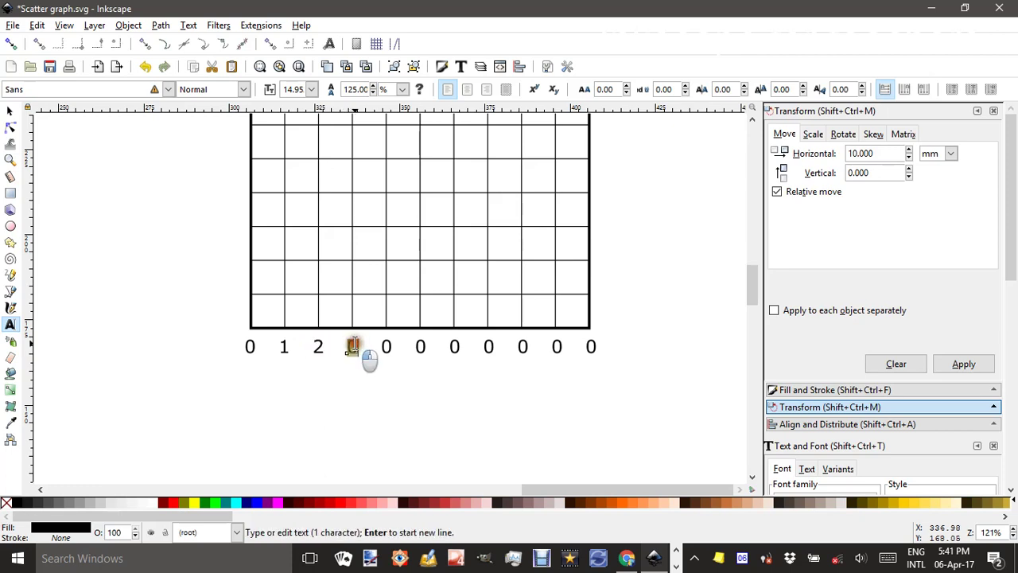
{"action": "key", "text": "BackSpace"}
{"action": "type", "text": "3"}
{"action": "left_click", "coordinate": [386, 346]}
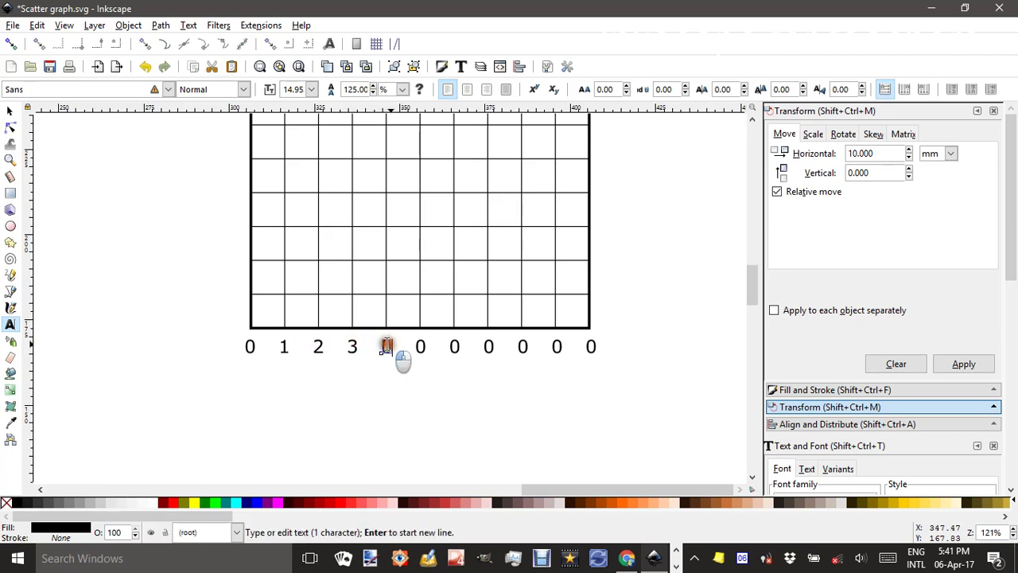
{"action": "key", "text": "BackSpace"}
{"action": "type", "text": "4"}
{"action": "left_click", "coordinate": [421, 346]}
{"action": "key", "text": "BackSpace"}
{"action": "type", "text": "5"}
Retype the remaining labels so they run up to 7, 8, 9 and 10
{"action": "left_click", "coordinate": [454, 345]}
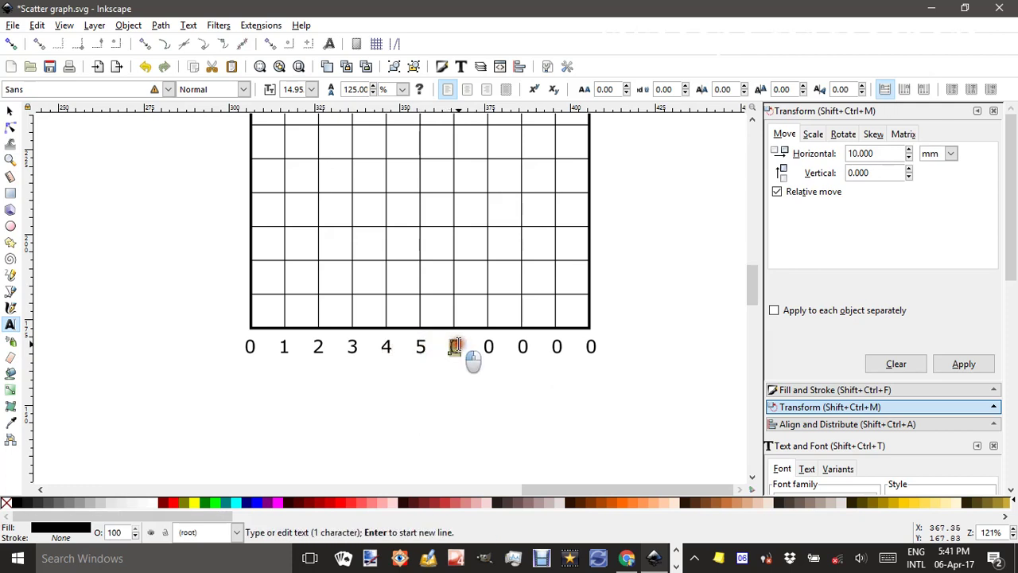
{"action": "left_click", "coordinate": [485, 345]}
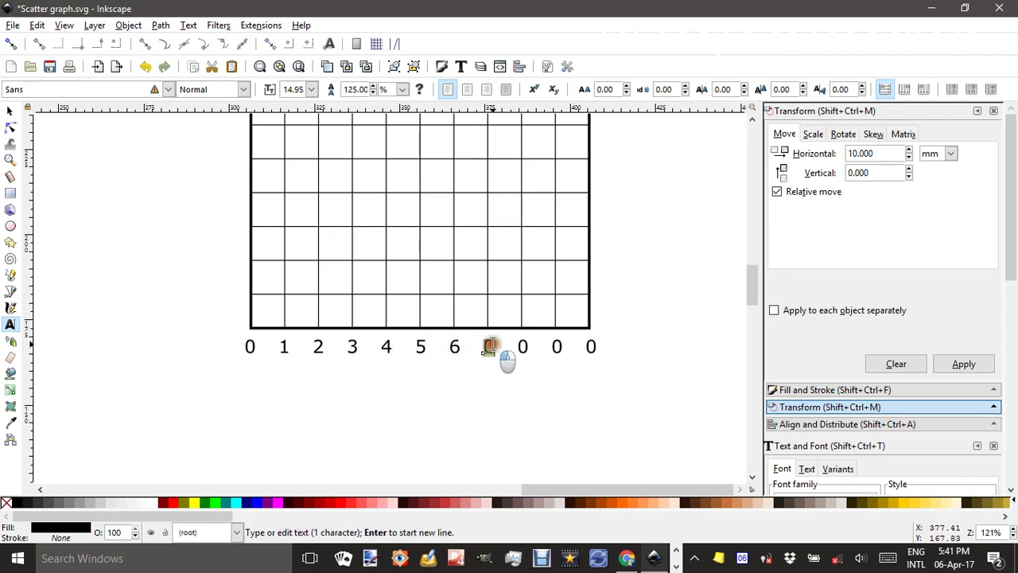
{"action": "type", "text": "7"}
{"action": "double_click", "coordinate": [523, 346]}
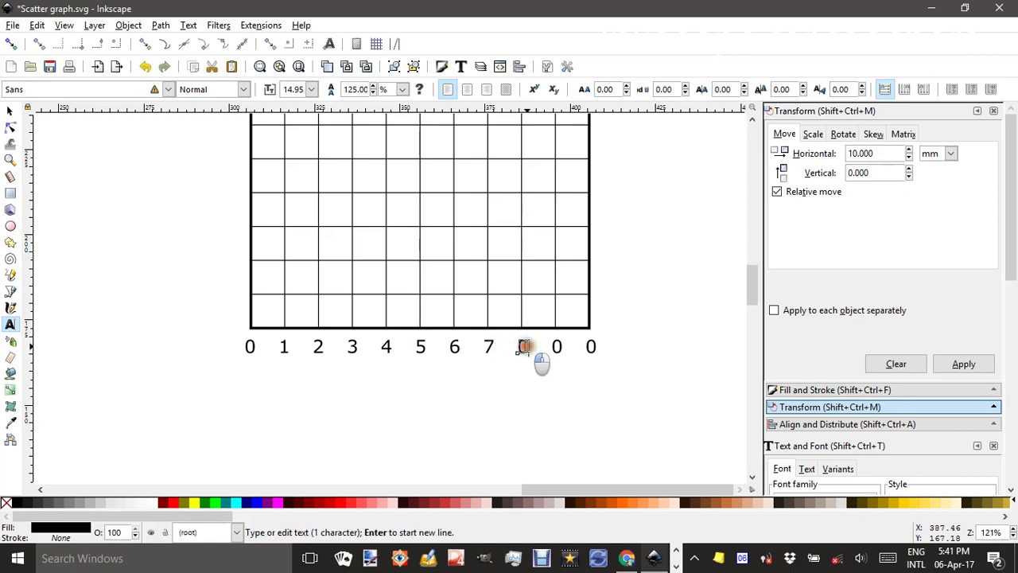
{"action": "type", "text": "8"}
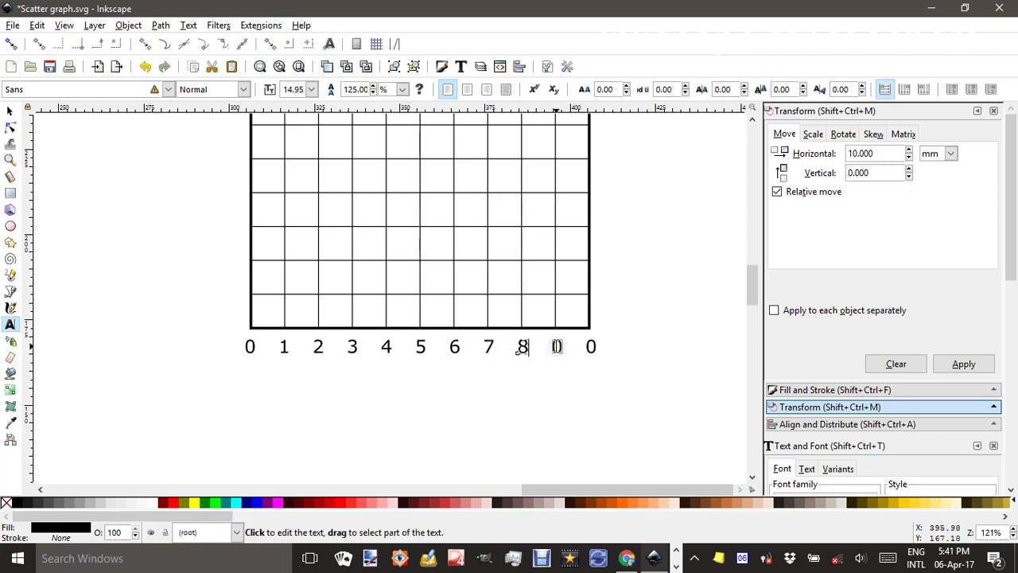
{"action": "double_click", "coordinate": [559, 346]}
{"action": "type", "text": "9"}
{"action": "double_click", "coordinate": [587, 346]}
{"action": "type", "text": "10"}
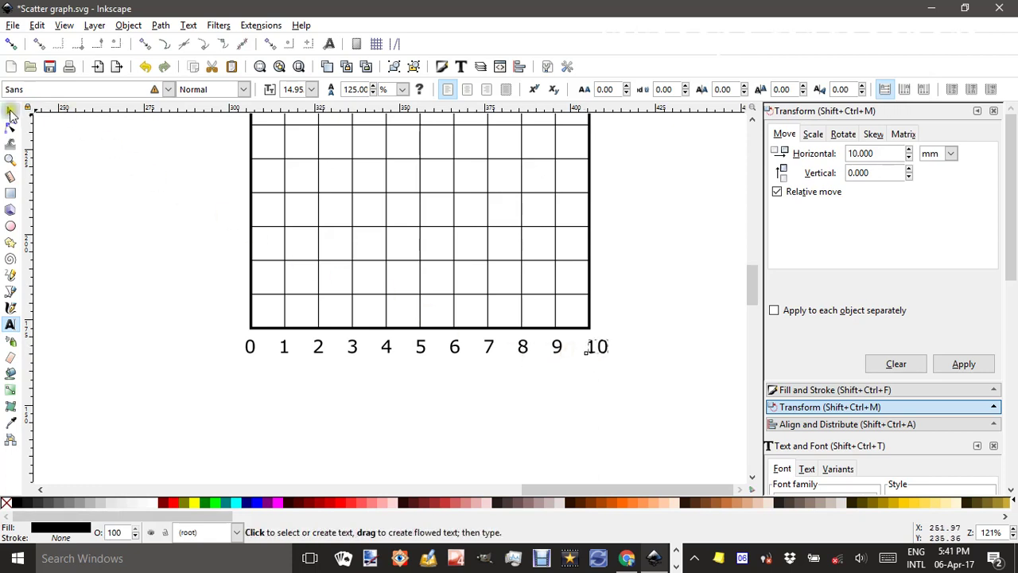
Nudge the 10 label slightly left under the last grid line
{"action": "left_click", "coordinate": [9, 112]}
{"action": "left_click", "coordinate": [654, 387]}
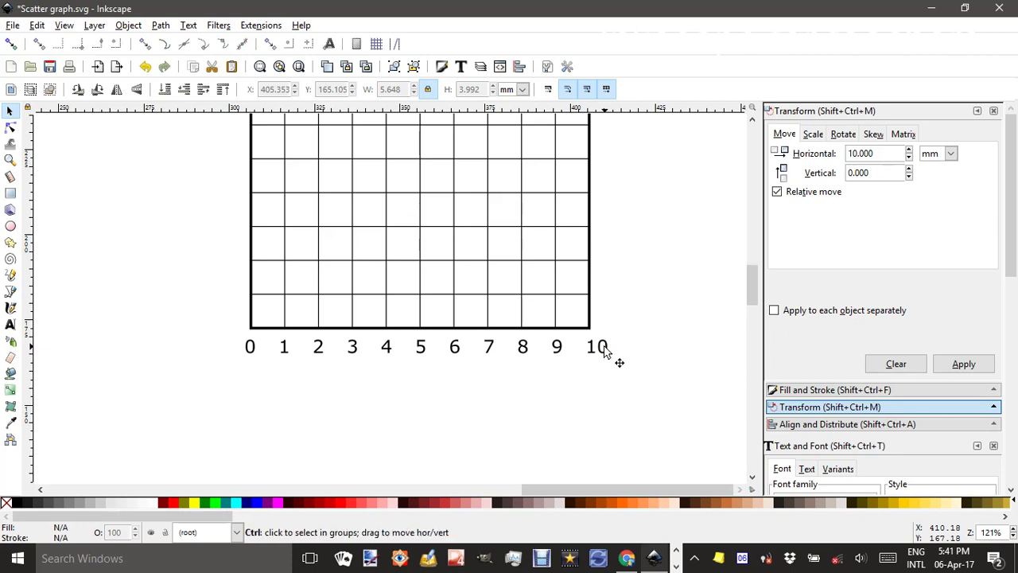
{"action": "scroll", "coordinate": [605, 353], "scroll_direction": "up", "scroll_amount": 5}
{"action": "left_click", "coordinate": [595, 366]}
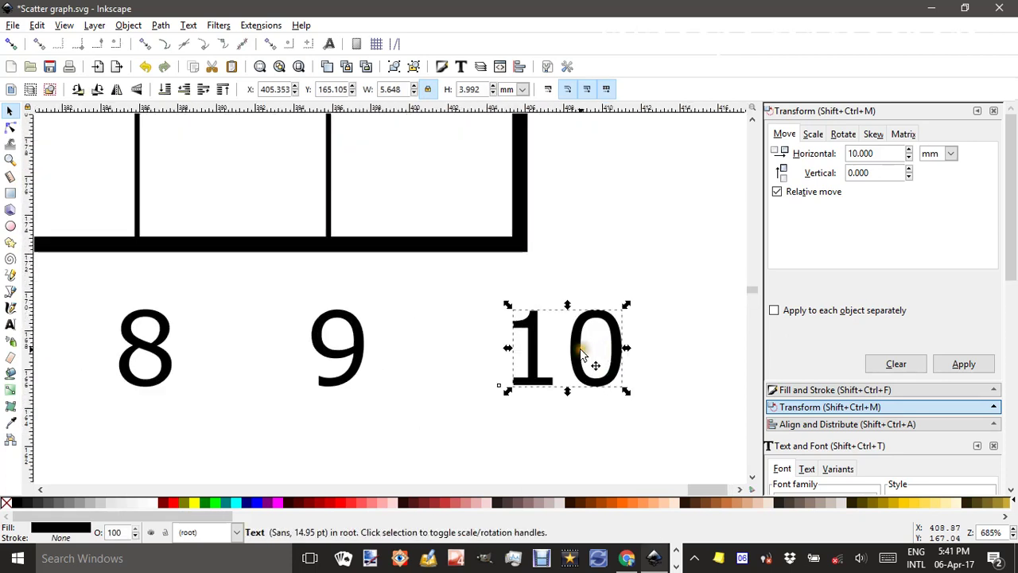
{"action": "left_click_drag", "start_coordinate": [581, 350], "coordinate": [541, 350]}
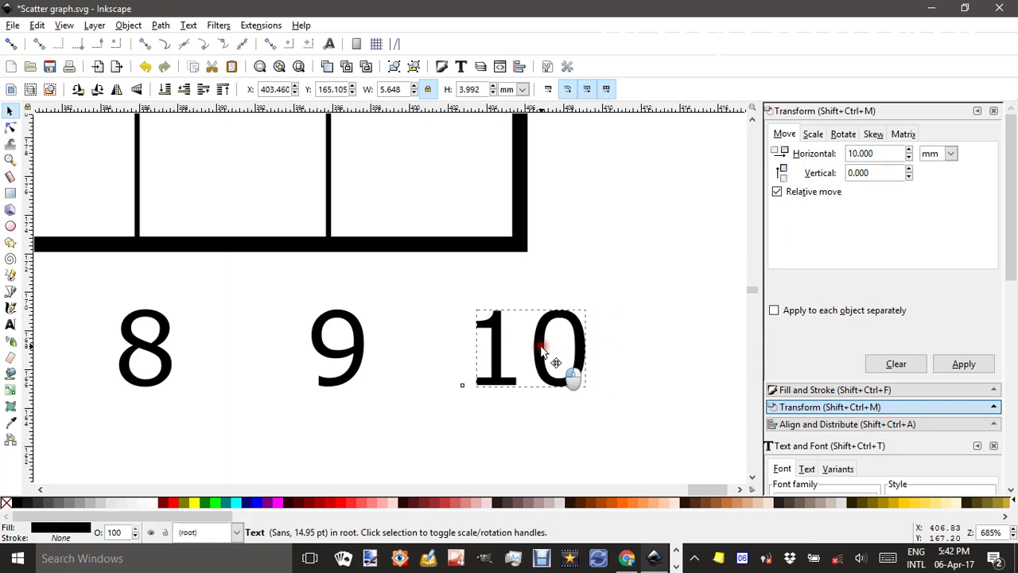
{"action": "scroll", "coordinate": [646, 342], "scroll_direction": "down", "scroll_amount": 4}
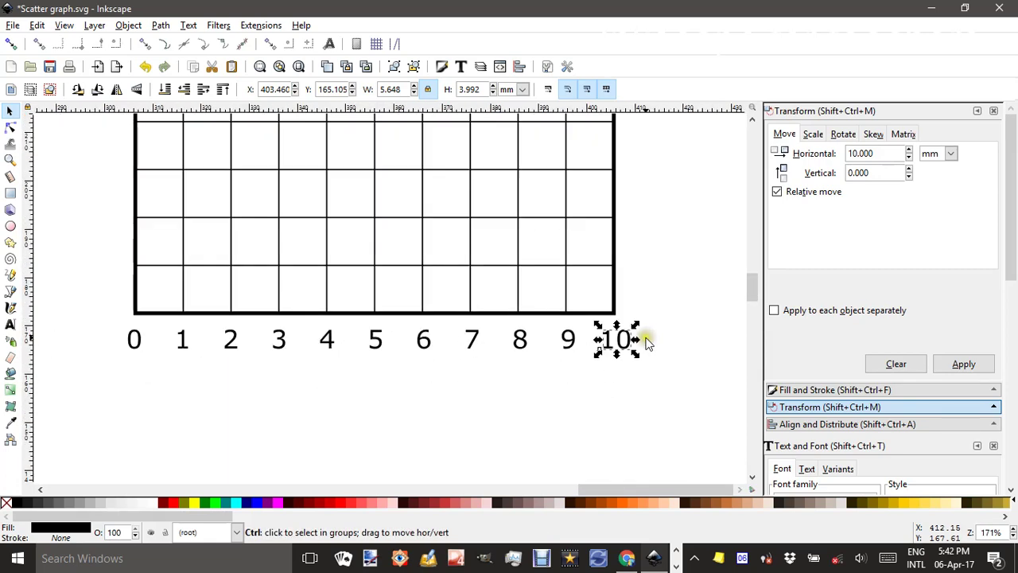
{"action": "scroll", "coordinate": [645, 342], "scroll_direction": "down", "scroll_amount": 1}
{"action": "scroll", "coordinate": [648, 327], "scroll_direction": "up", "scroll_amount": 2}
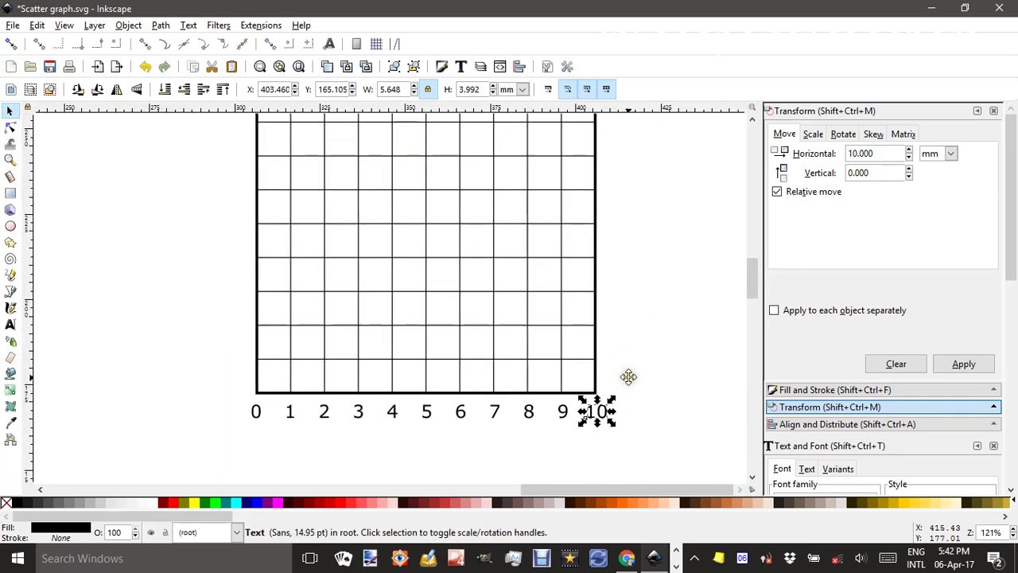
{"action": "scroll", "coordinate": [628, 376], "scroll_direction": "down", "scroll_amount": 1}
{"action": "left_click", "coordinate": [653, 337]}
{"action": "scroll", "coordinate": [652, 337], "scroll_direction": "up", "scroll_amount": 1}
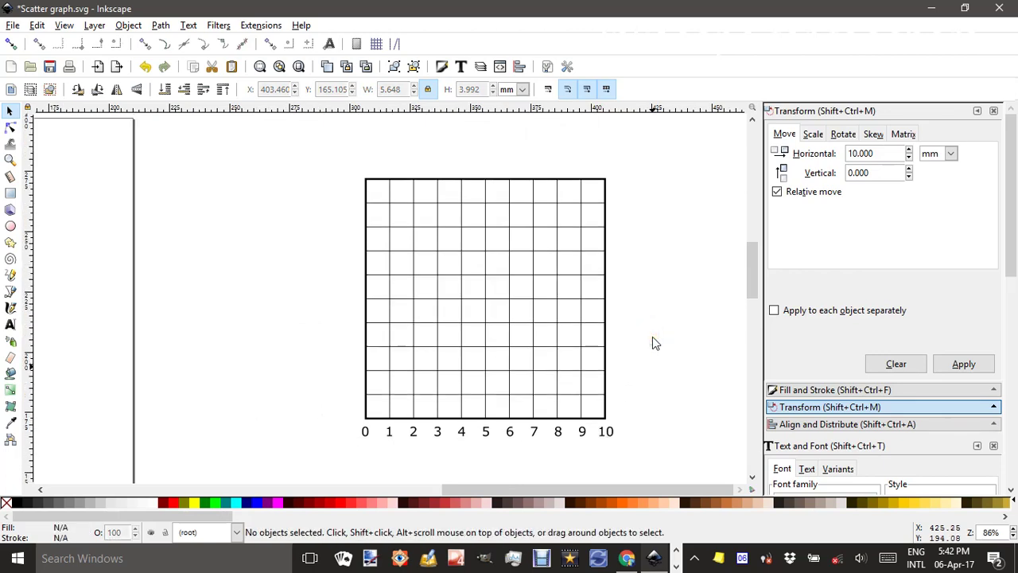
{"action": "scroll", "coordinate": [652, 336], "scroll_direction": "down", "scroll_amount": 1}
{"action": "scroll", "coordinate": [652, 336], "scroll_direction": "up", "scroll_amount": 2}
{"action": "scroll", "coordinate": [652, 337], "scroll_direction": "down", "scroll_amount": 1}
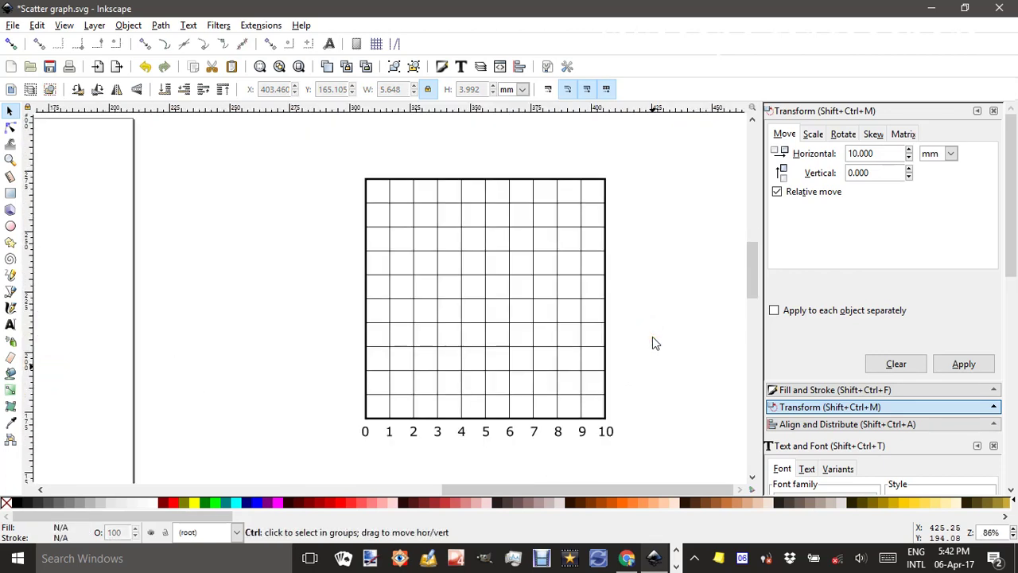
Group the eleven number labels 0–10 together
{"action": "left_click_drag", "start_coordinate": [643, 348], "coordinate": [638, 287]}
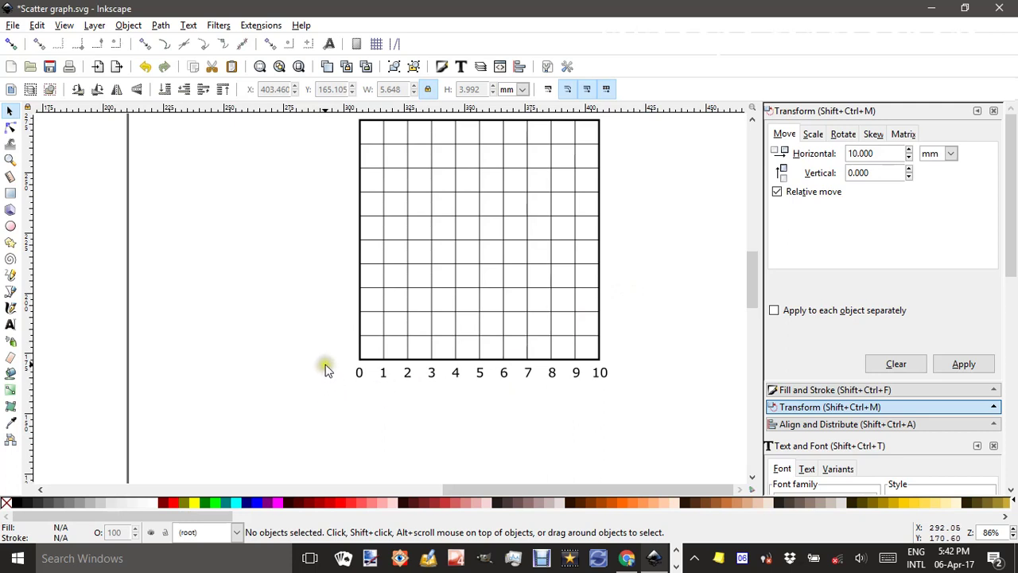
{"action": "left_click_drag", "start_coordinate": [324, 368], "coordinate": [646, 411]}
{"action": "key", "text": "ctrl+g"}
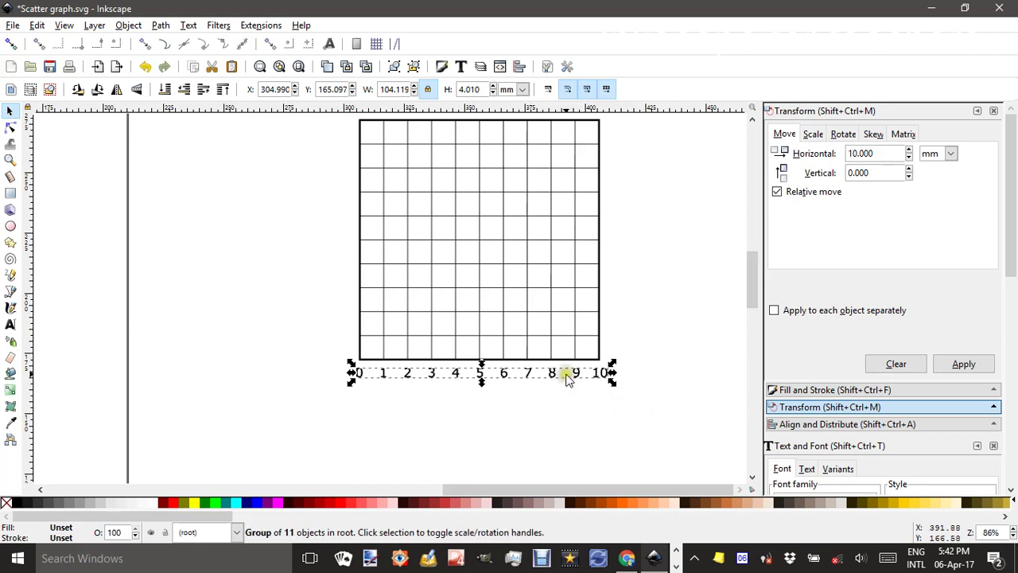
{"action": "left_click_drag", "start_coordinate": [567, 379], "coordinate": [433, 333]}
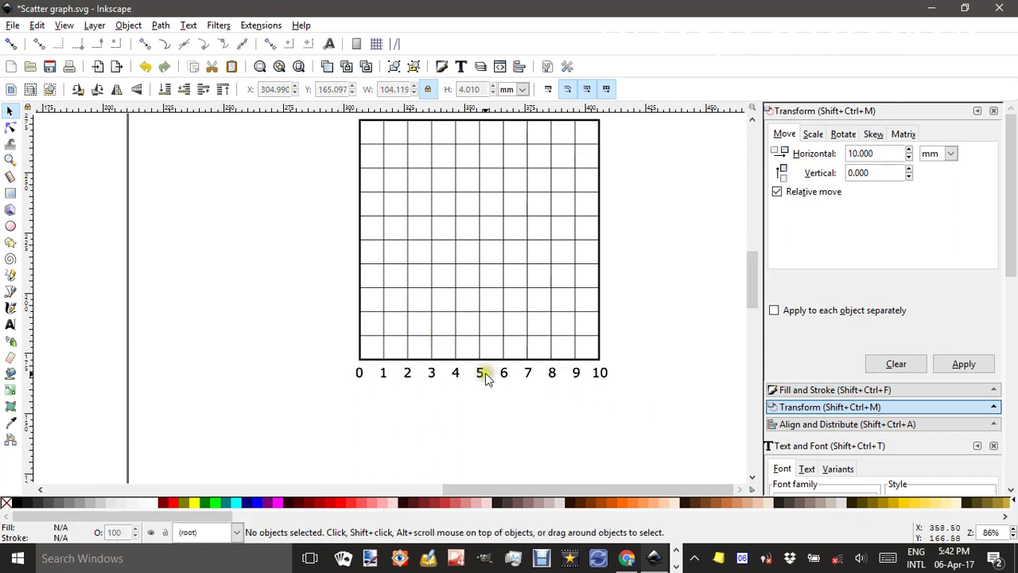
Move a copy of the number row left, rotate it 90° and align it to the grid's left edge
{"action": "left_click_drag", "start_coordinate": [485, 381], "coordinate": [205, 303]}
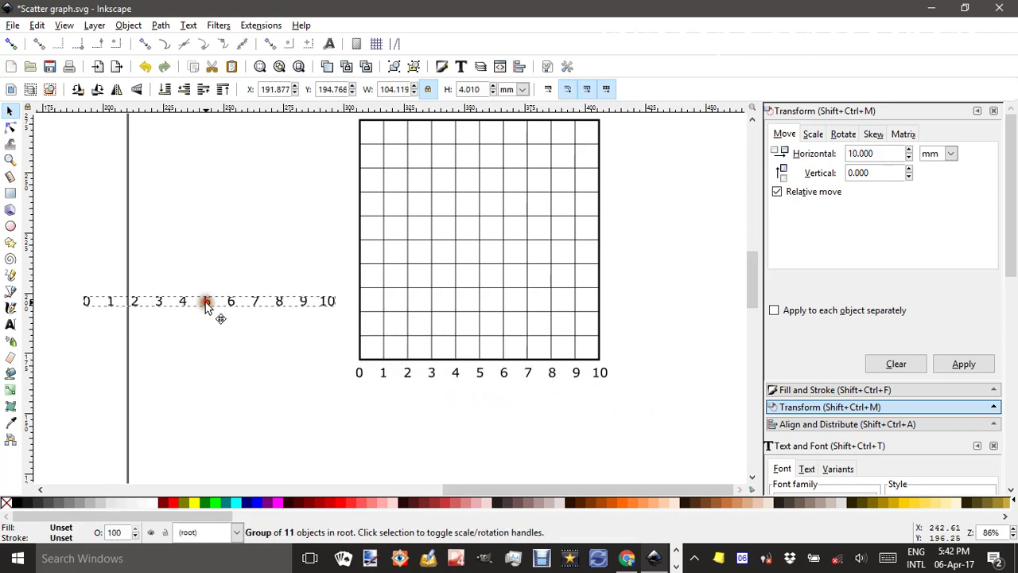
{"action": "left_click", "coordinate": [324, 306]}
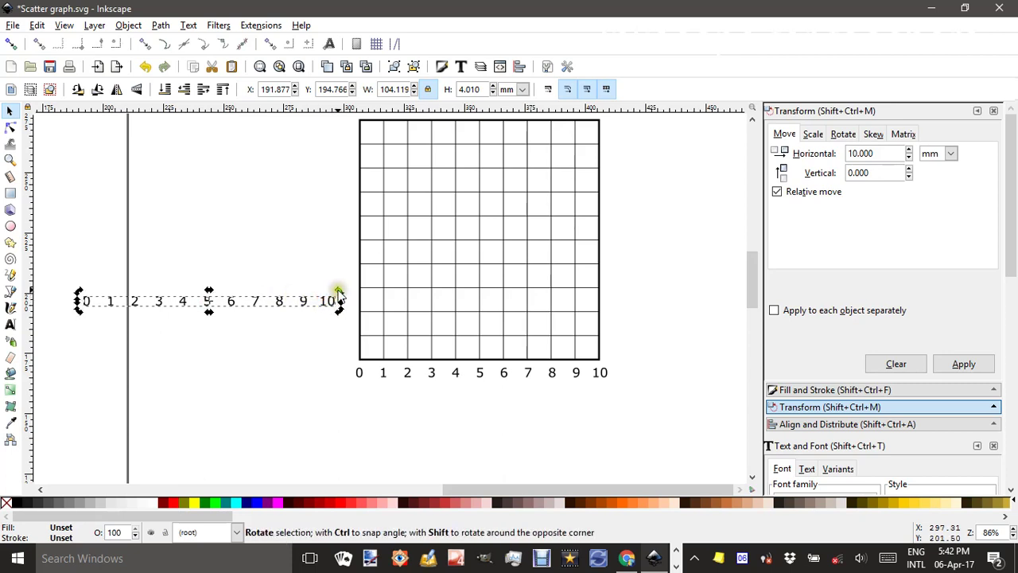
{"action": "left_click_drag", "start_coordinate": [338, 293], "coordinate": [208, 227]}
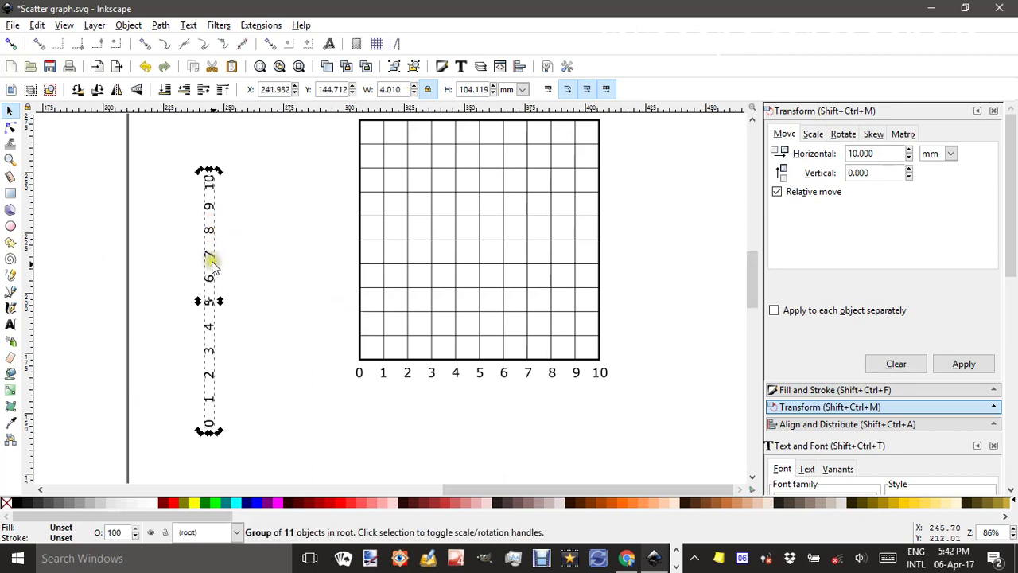
{"action": "scroll", "coordinate": [266, 297], "scroll_direction": "up", "scroll_amount": 2}
{"action": "left_click_drag", "start_coordinate": [212, 314], "coordinate": [350, 251]}
{"action": "scroll", "coordinate": [331, 288], "scroll_direction": "up", "scroll_amount": 3, "text": "ctrl"}
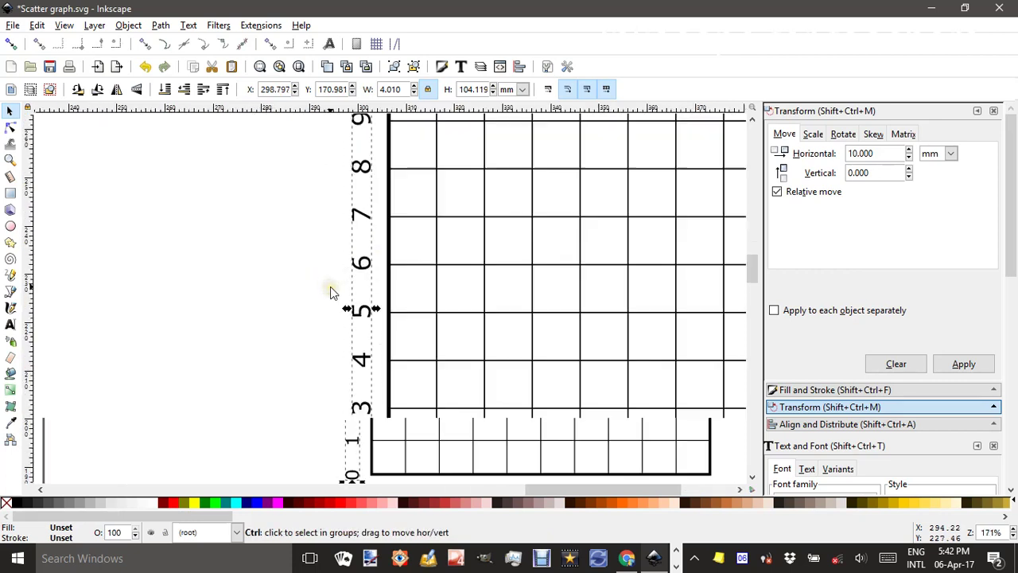
{"action": "scroll", "coordinate": [333, 293], "scroll_direction": "down", "scroll_amount": 3, "text": "ctrl"}
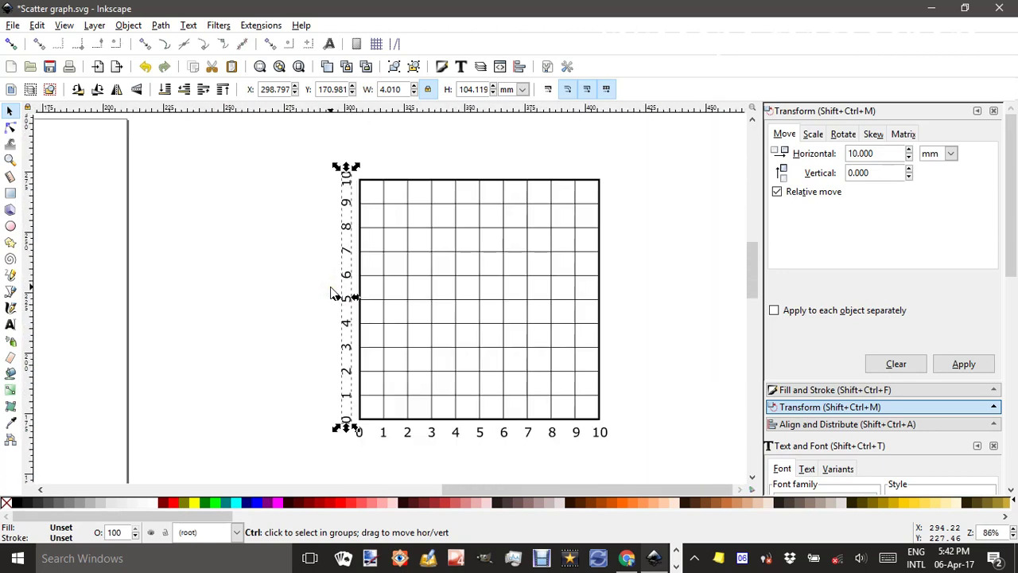
{"action": "scroll", "coordinate": [336, 296], "scroll_direction": "up", "scroll_amount": 1, "text": "ctrl"}
{"action": "left_click", "coordinate": [228, 291]}
{"action": "left_click_drag", "start_coordinate": [518, 373], "coordinate": [450, 294]}
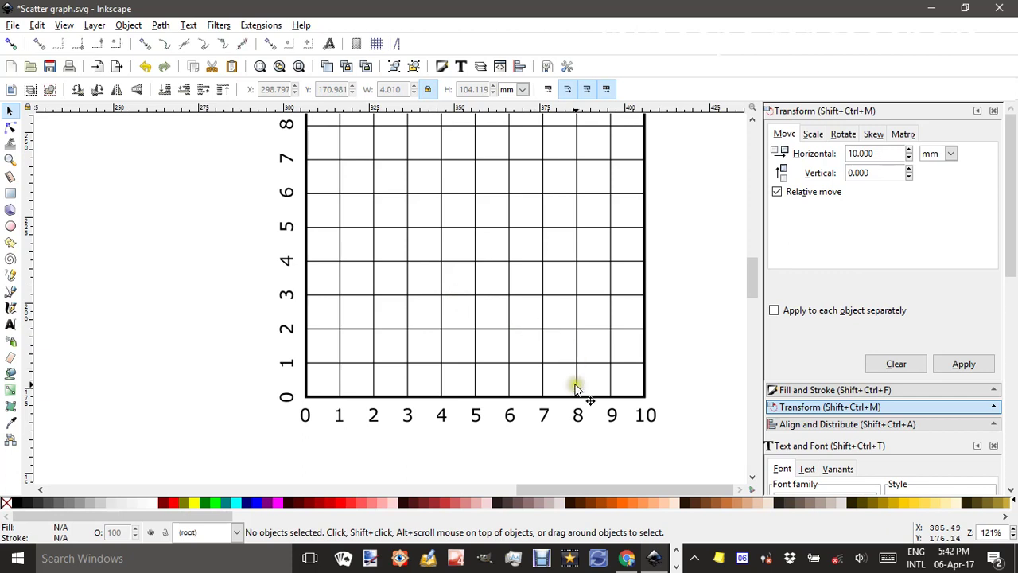
Add an 'Axis title' text label below the x-axis numbers
{"action": "left_click_drag", "start_coordinate": [583, 395], "coordinate": [574, 321]}
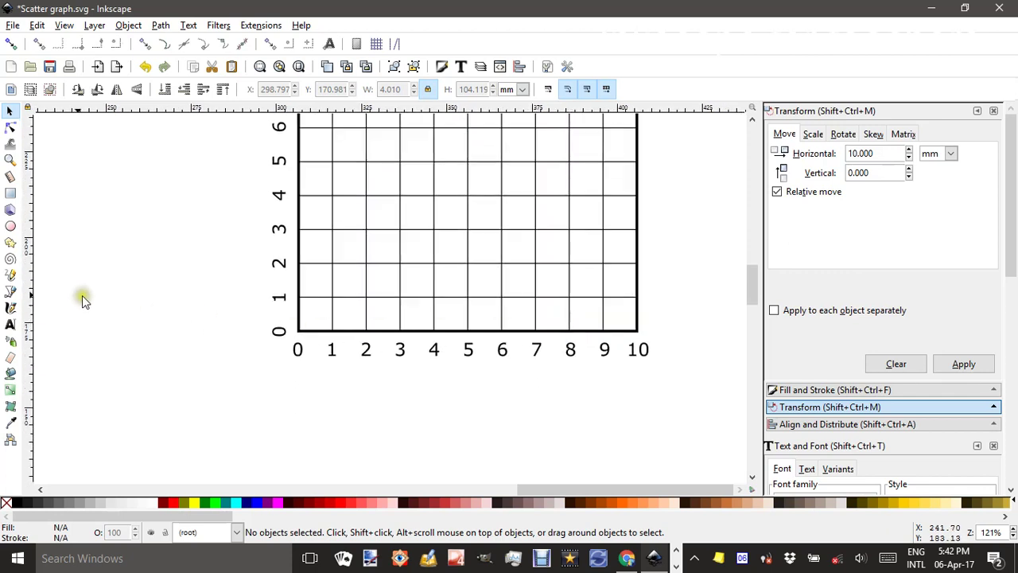
{"action": "left_click", "coordinate": [9, 325]}
{"action": "left_click", "coordinate": [367, 407]}
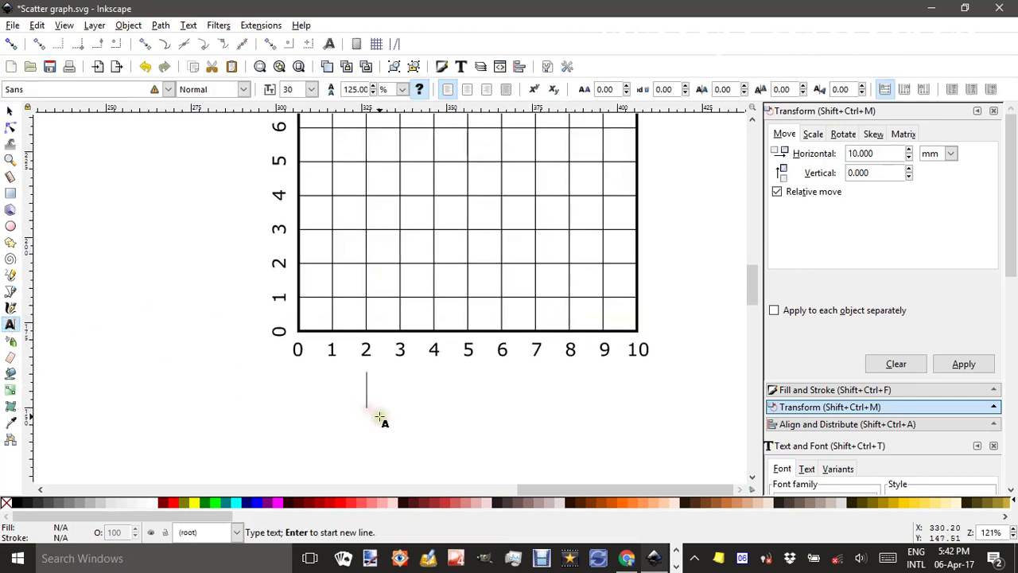
{"action": "type", "text": "Axis"}
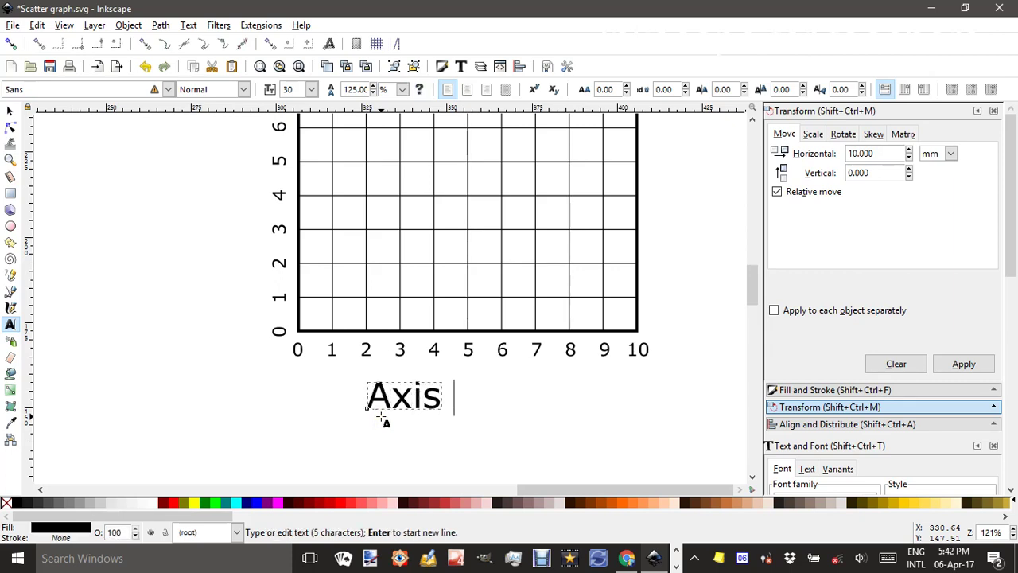
{"action": "type", "text": " title"}
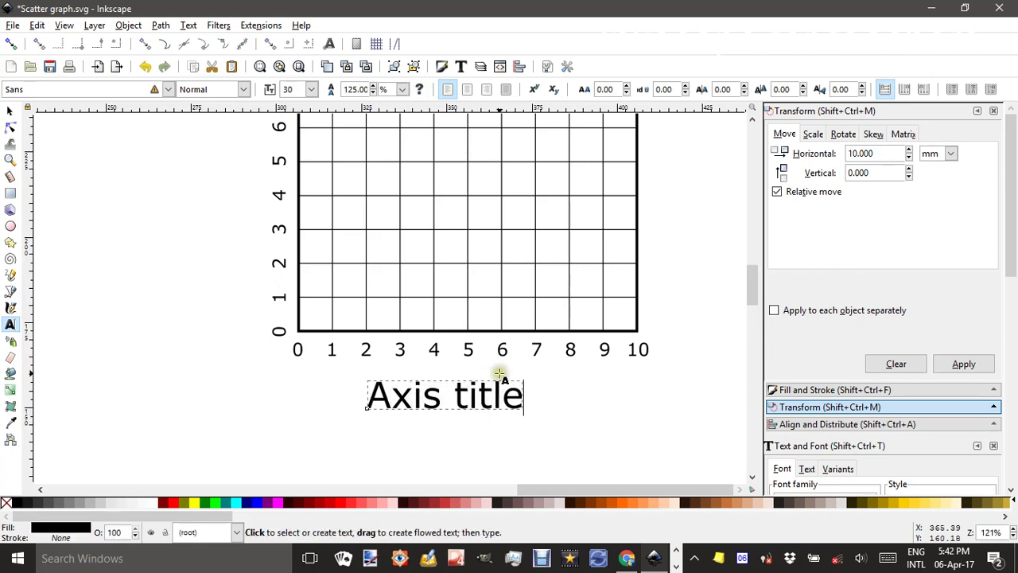
Shrink the x-axis title to about half its size
{"action": "left_click", "coordinate": [9, 112]}
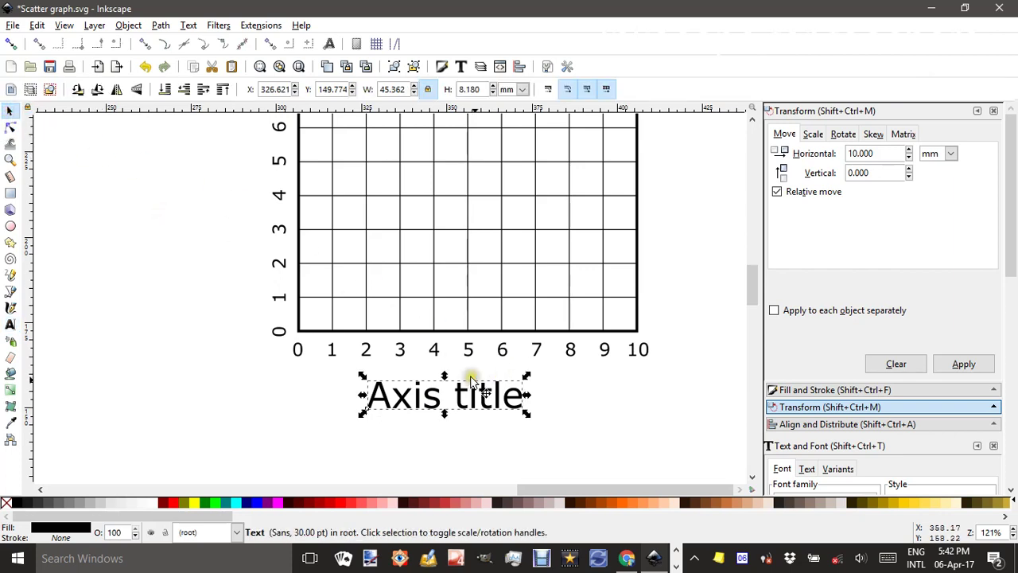
{"action": "left_click_drag", "start_coordinate": [529, 379], "coordinate": [493, 377]}
{"action": "left_click", "coordinate": [511, 386]}
{"action": "left_click", "coordinate": [538, 384]}
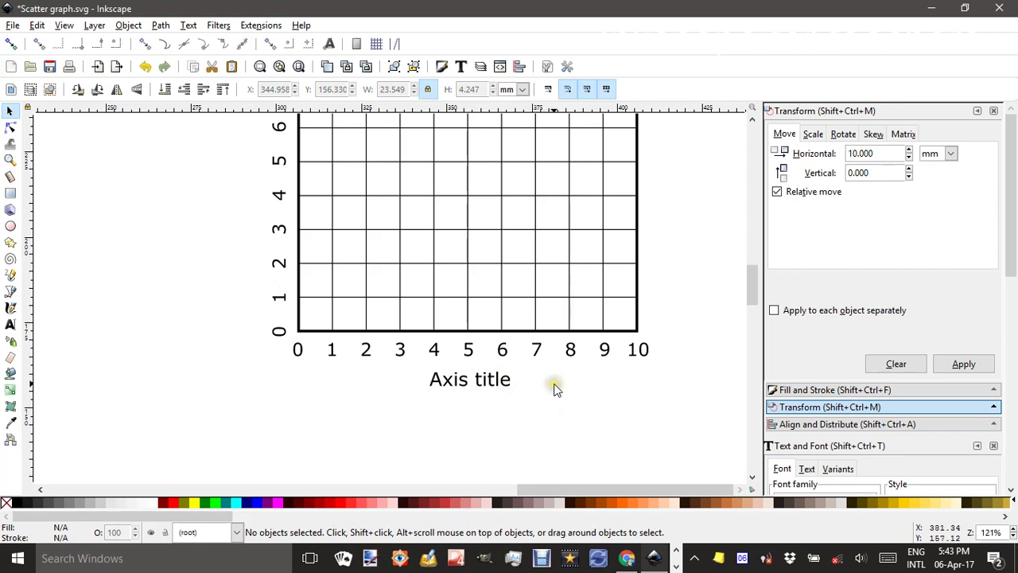
{"action": "scroll", "coordinate": [554, 388], "scroll_direction": "up", "scroll_amount": 2}
{"action": "scroll", "coordinate": [554, 388], "scroll_direction": "up", "scroll_amount": 2}
{"action": "scroll", "coordinate": [538, 400], "scroll_direction": "down", "scroll_amount": 2}
Duplicate the axis title, rotate it vertical, and place it beside the y-axis numbers
{"action": "left_click", "coordinate": [488, 448]}
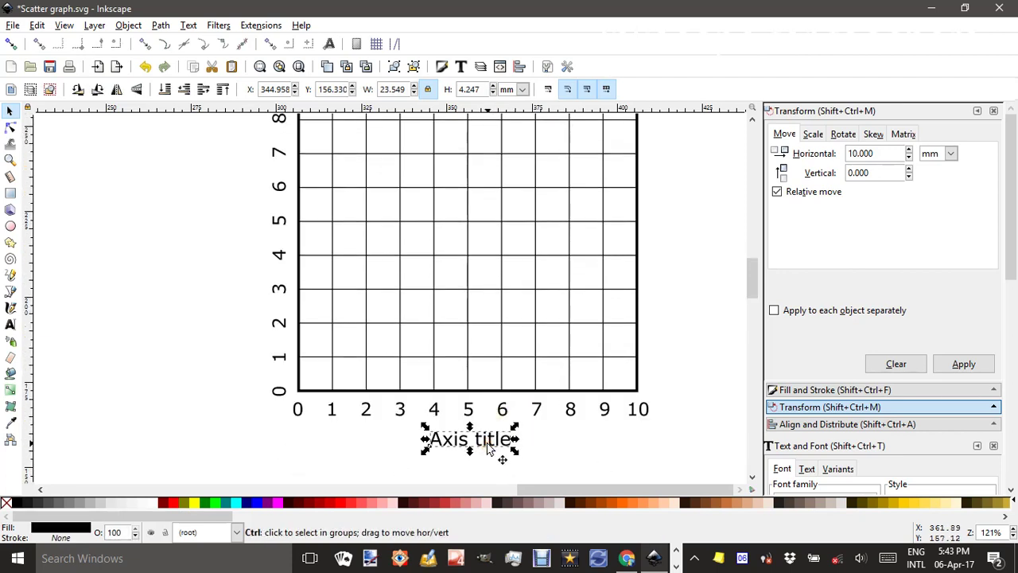
{"action": "key", "text": "ctrl+d"}
{"action": "left_click_drag", "start_coordinate": [491, 451], "coordinate": [226, 245]}
{"action": "left_click", "coordinate": [243, 241]}
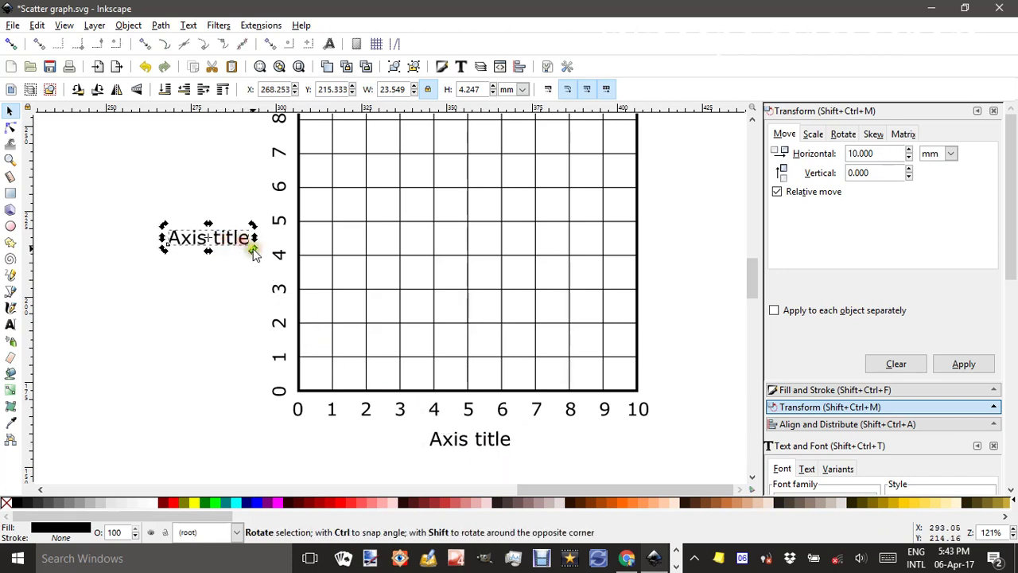
{"action": "left_click_drag", "start_coordinate": [252, 249], "coordinate": [255, 237]}
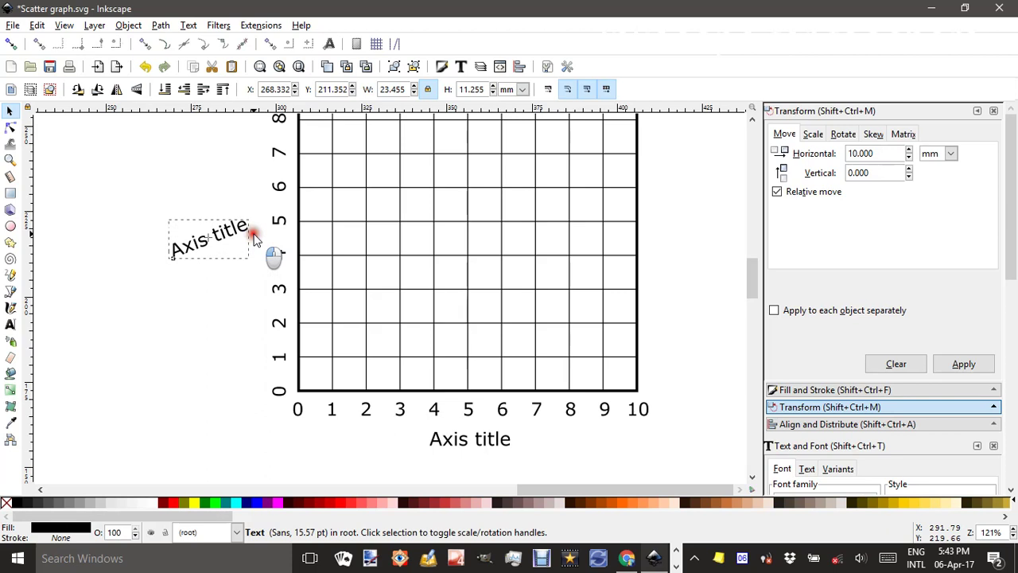
{"action": "left_click_drag", "start_coordinate": [255, 239], "coordinate": [250, 205]}
{"action": "left_click", "coordinate": [218, 209]}
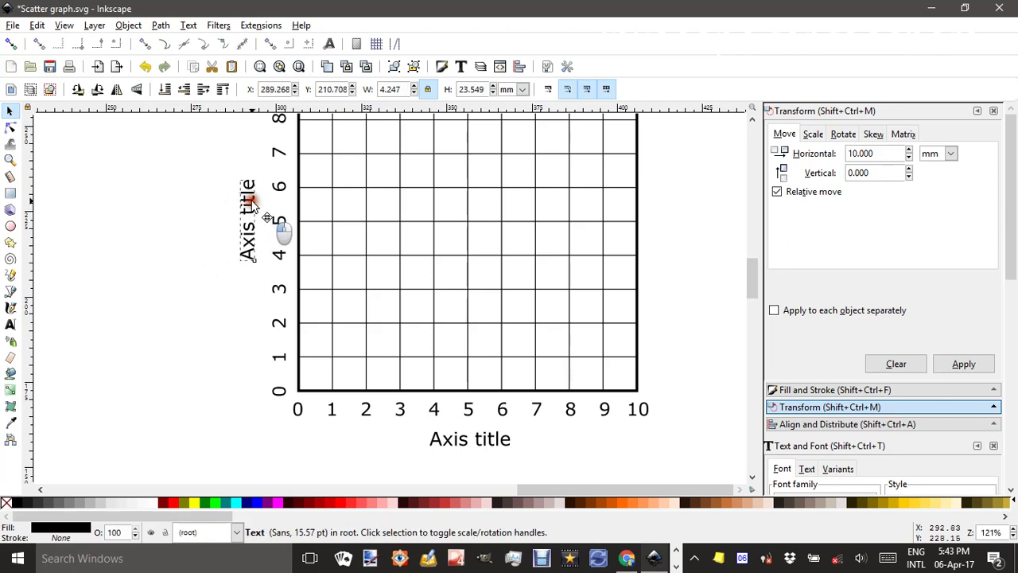
{"action": "left_click", "coordinate": [666, 273]}
{"action": "scroll", "coordinate": [667, 277], "scroll_direction": "up", "scroll_amount": 2}
{"action": "scroll", "coordinate": [667, 277], "scroll_direction": "down", "scroll_amount": 2}
{"action": "scroll", "coordinate": [666, 278], "scroll_direction": "up", "scroll_amount": 1}
{"action": "scroll", "coordinate": [665, 278], "scroll_direction": "down", "scroll_amount": 4}
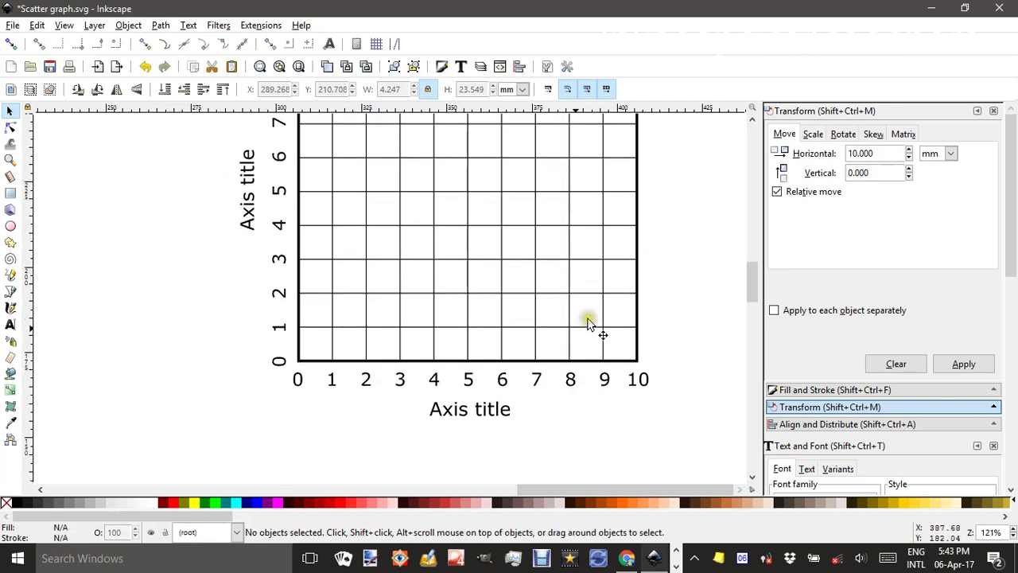
Place a copy of the axis title straight above the grid as a heading
{"action": "left_click", "coordinate": [481, 412]}
{"action": "key", "text": "ctrl"}
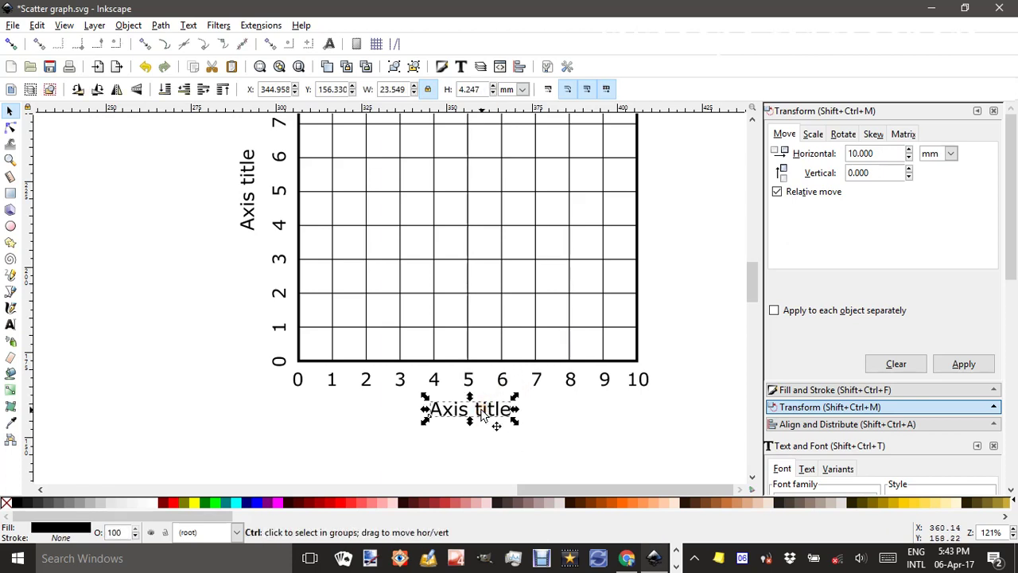
{"action": "left_click_drag", "start_coordinate": [481, 414], "coordinate": [521, 148]}
{"action": "scroll", "coordinate": [522, 144], "scroll_direction": "up", "scroll_amount": 5}
{"action": "left_click_drag", "start_coordinate": [478, 316], "coordinate": [531, 148]}
{"action": "left_click", "coordinate": [591, 153]}
Group the grid, numbers and all three titles into a single 6-object group
{"action": "scroll", "coordinate": [645, 323], "scroll_direction": "down", "scroll_amount": 2}
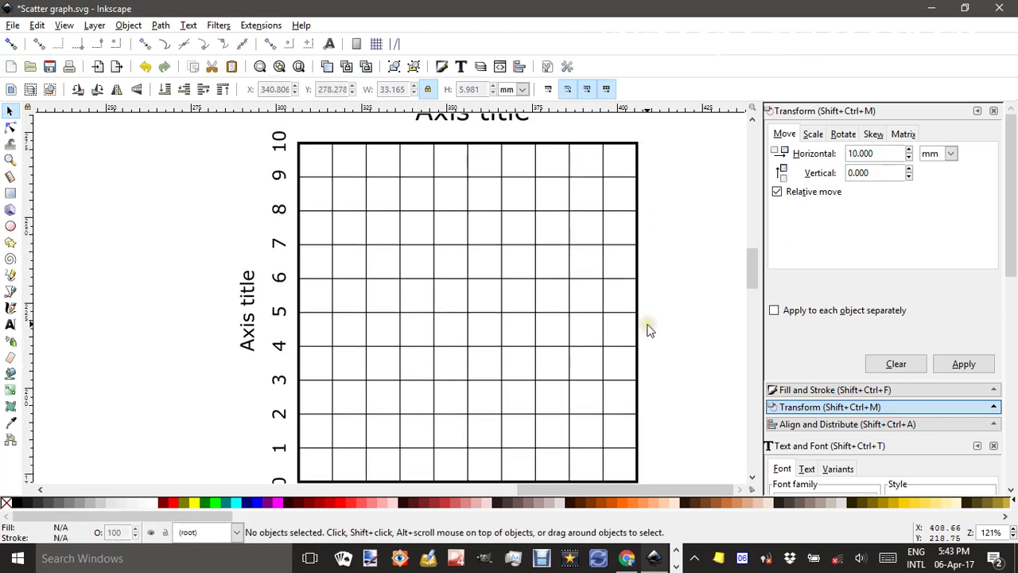
{"action": "scroll", "coordinate": [649, 330], "scroll_direction": "down", "scroll_amount": 1, "text": "ctrl"}
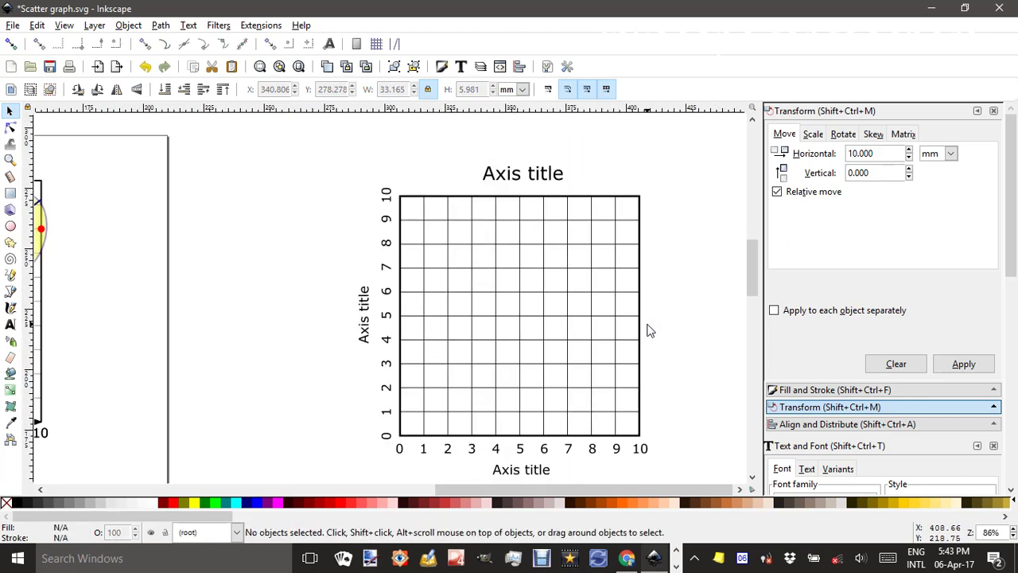
{"action": "left_click_drag", "start_coordinate": [650, 322], "coordinate": [609, 307]}
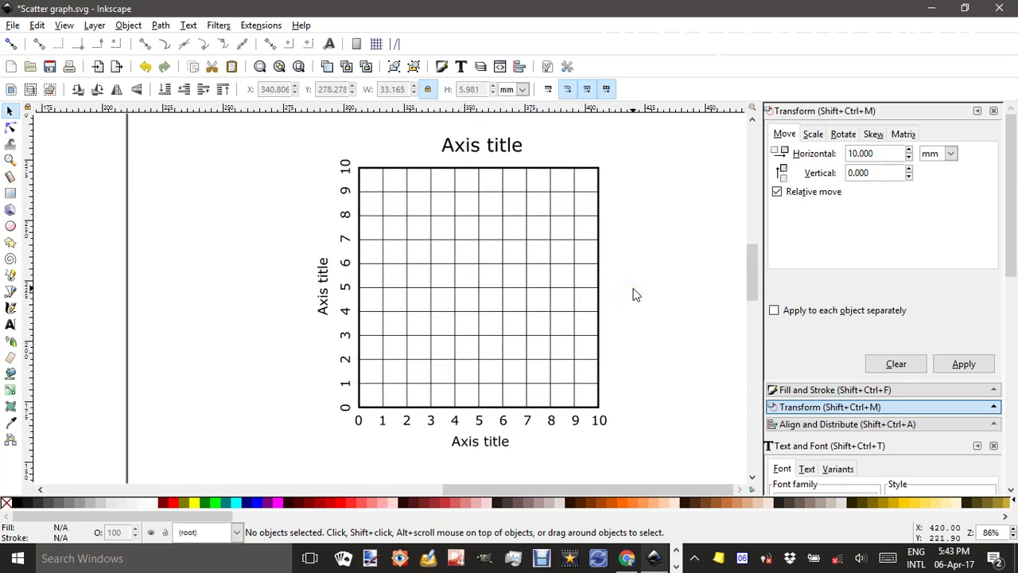
{"action": "left_click_drag", "start_coordinate": [280, 126], "coordinate": [693, 470]}
{"action": "key", "text": "ctrl+g"}
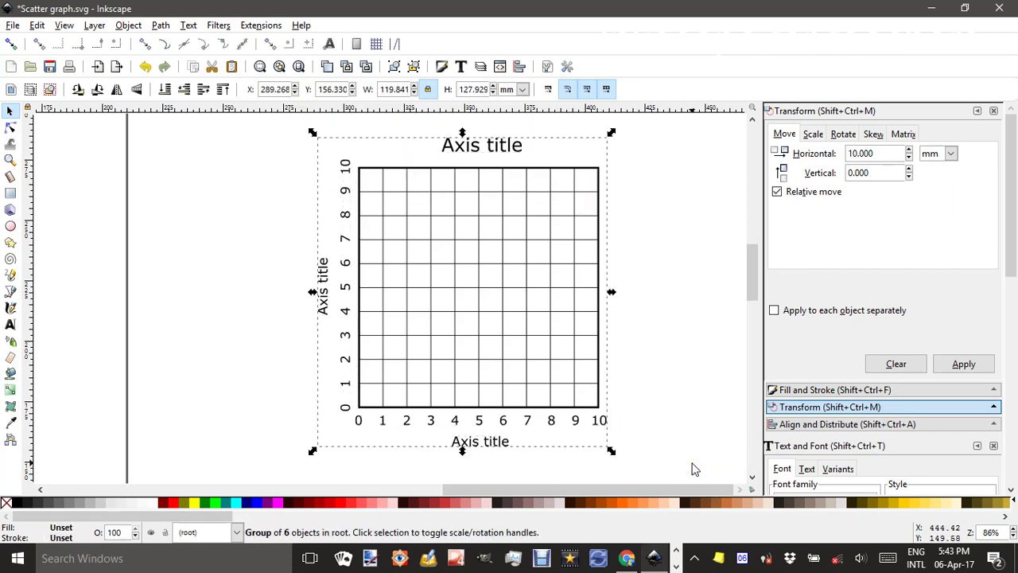
{"action": "left_click", "coordinate": [661, 265]}
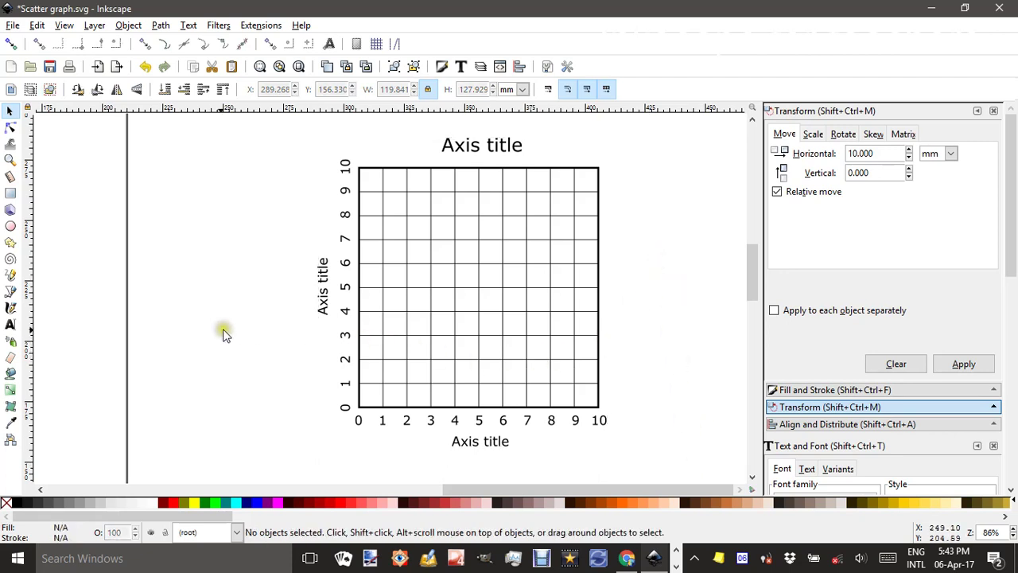
Draw a small circle, about 5.6 mm across, left of the graph with red fill and no outline
{"action": "left_click", "coordinate": [10, 227]}
{"action": "left_click_drag", "start_coordinate": [225, 253], "coordinate": [233, 260]}
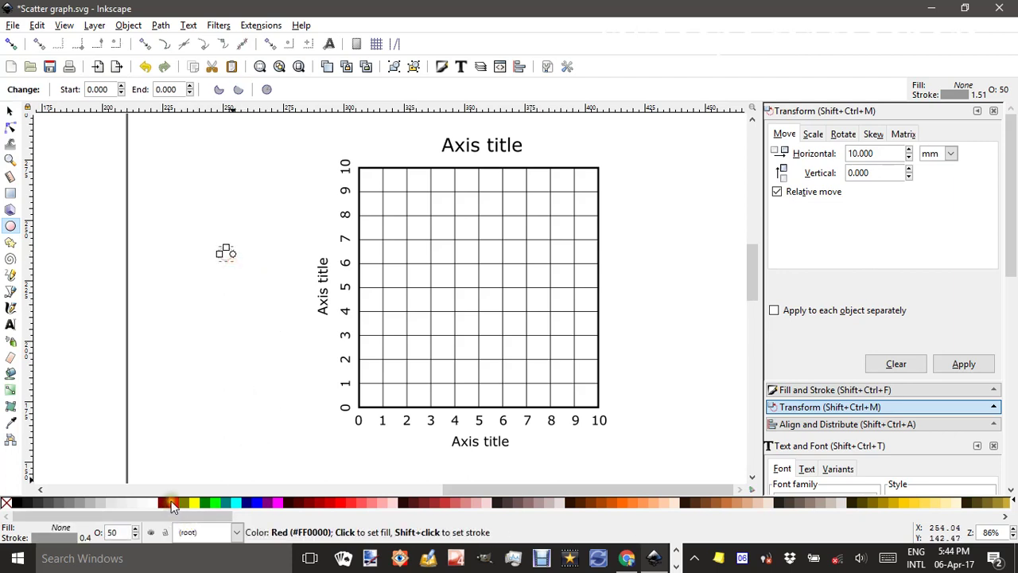
{"action": "left_click", "coordinate": [171, 506]}
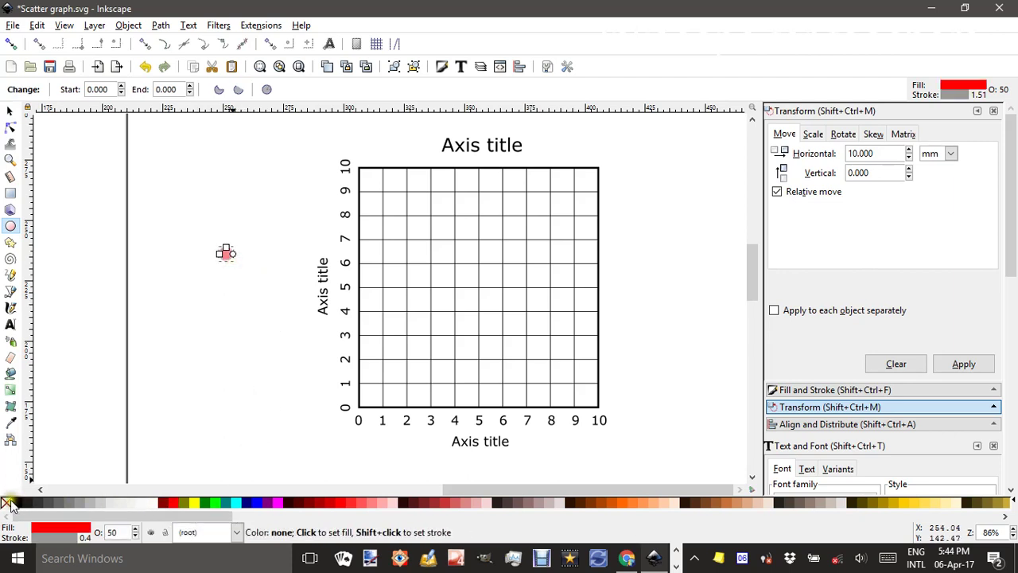
{"action": "key", "text": "shift"}
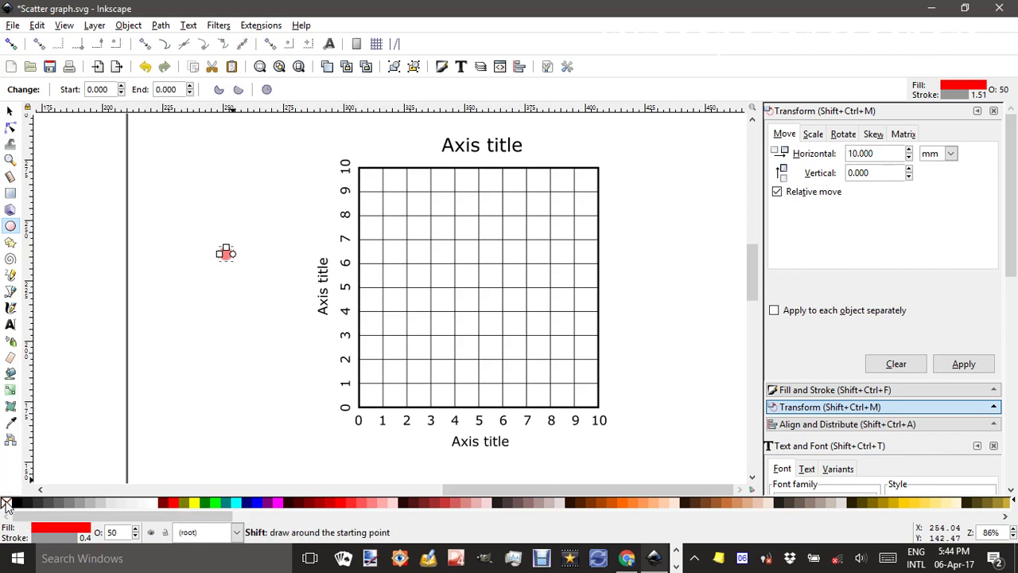
{"action": "left_click", "coordinate": [6, 503], "text": "shift"}
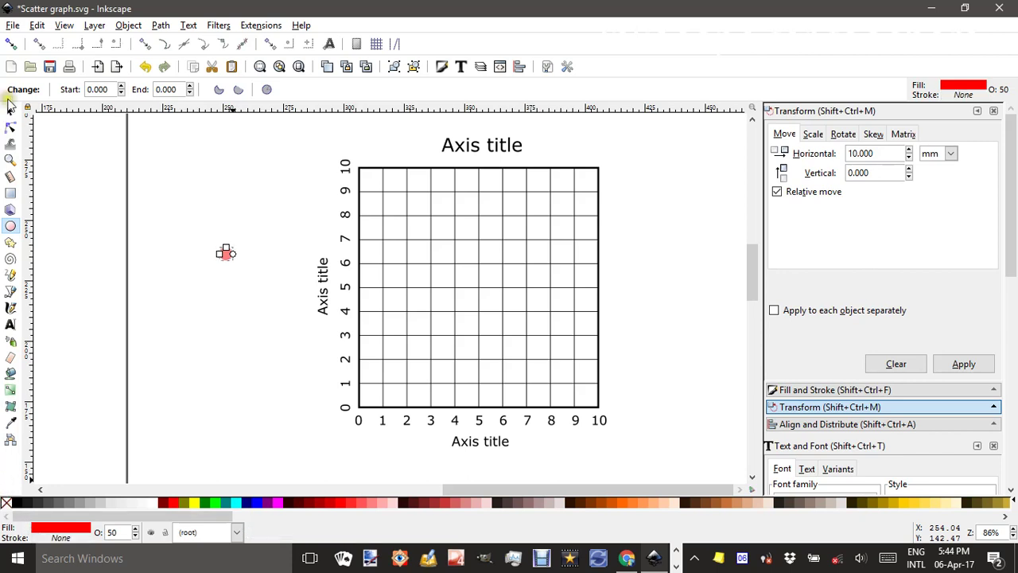
{"action": "left_click", "coordinate": [10, 113]}
{"action": "left_click", "coordinate": [266, 254]}
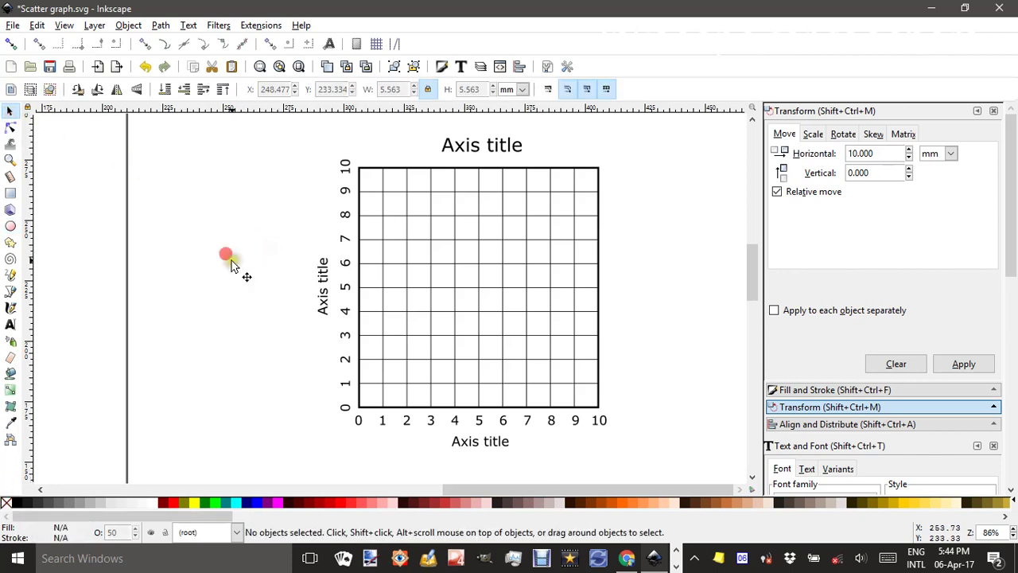
{"action": "key", "text": "Tab"}
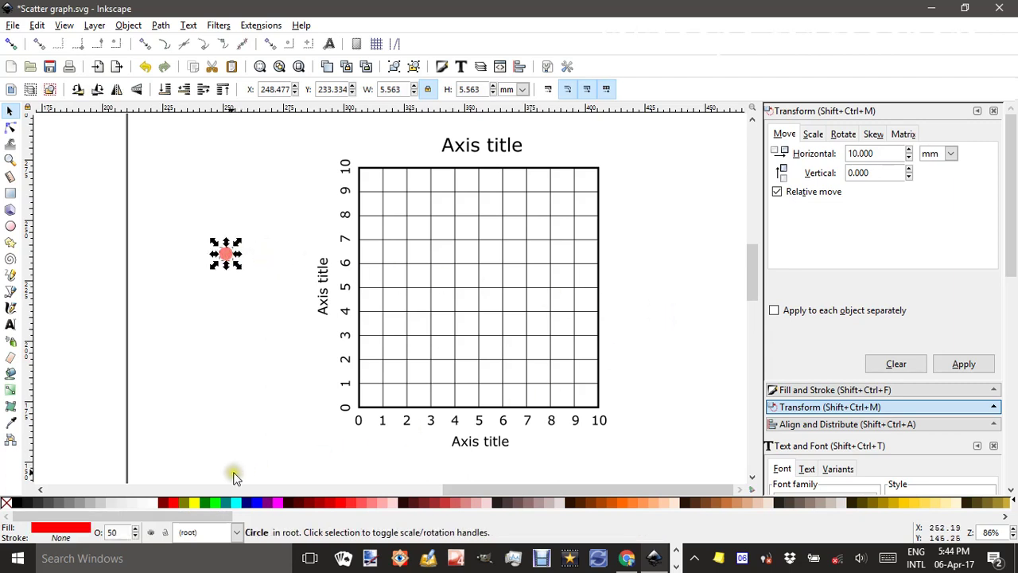
Raise the red circle's opacity from 50% to 100% in Fill and Stroke
{"action": "left_click", "coordinate": [837, 391]}
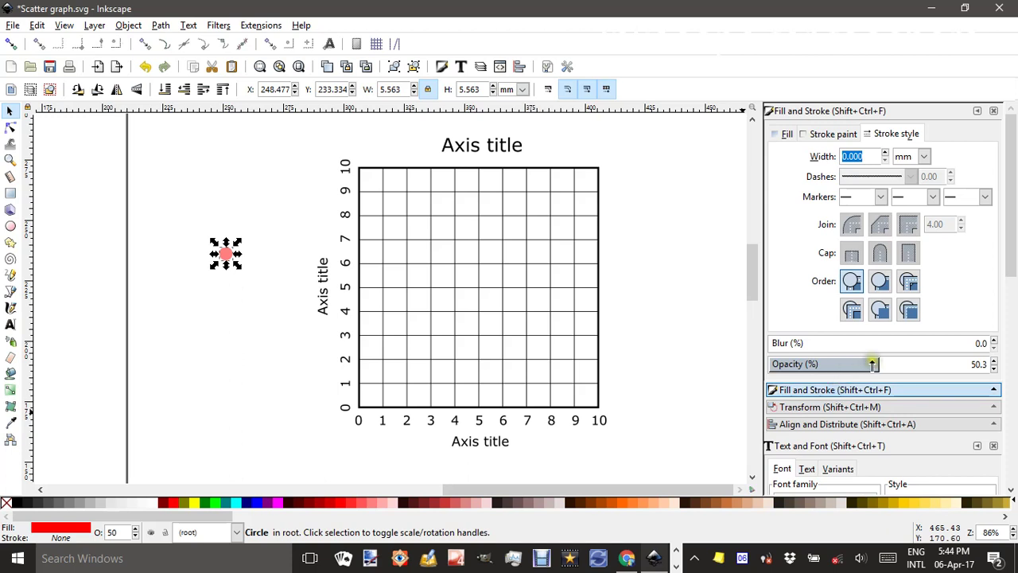
{"action": "left_click_drag", "start_coordinate": [878, 364], "coordinate": [992, 364]}
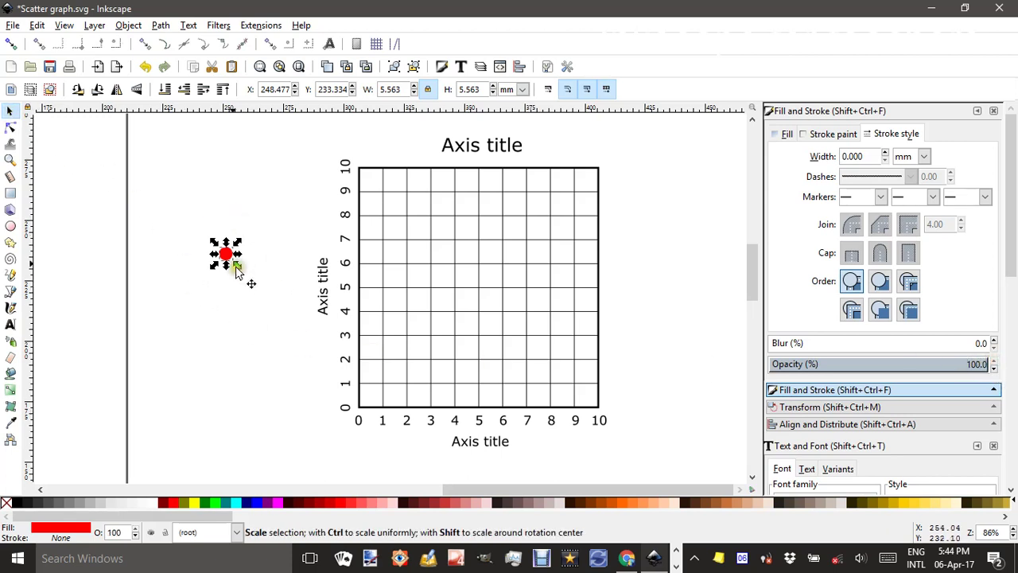
Move the red circle onto the grid near (1,3) and shrink it to a small dot
{"action": "left_click_drag", "start_coordinate": [226, 255], "coordinate": [393, 327]}
{"action": "scroll", "coordinate": [423, 339], "scroll_direction": "up", "scroll_amount": 6}
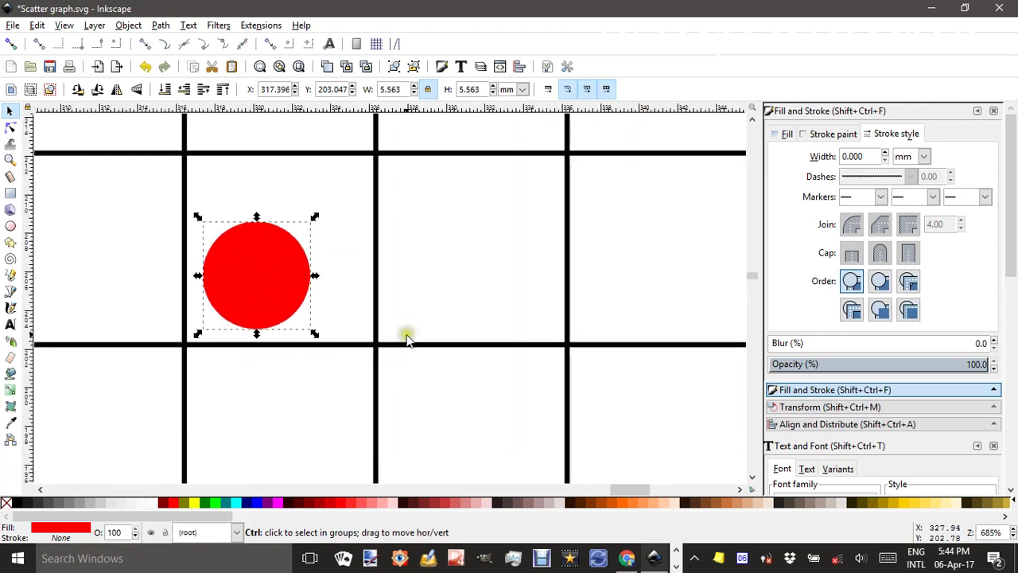
{"action": "left_click_drag", "start_coordinate": [314, 218], "coordinate": [223, 316]}
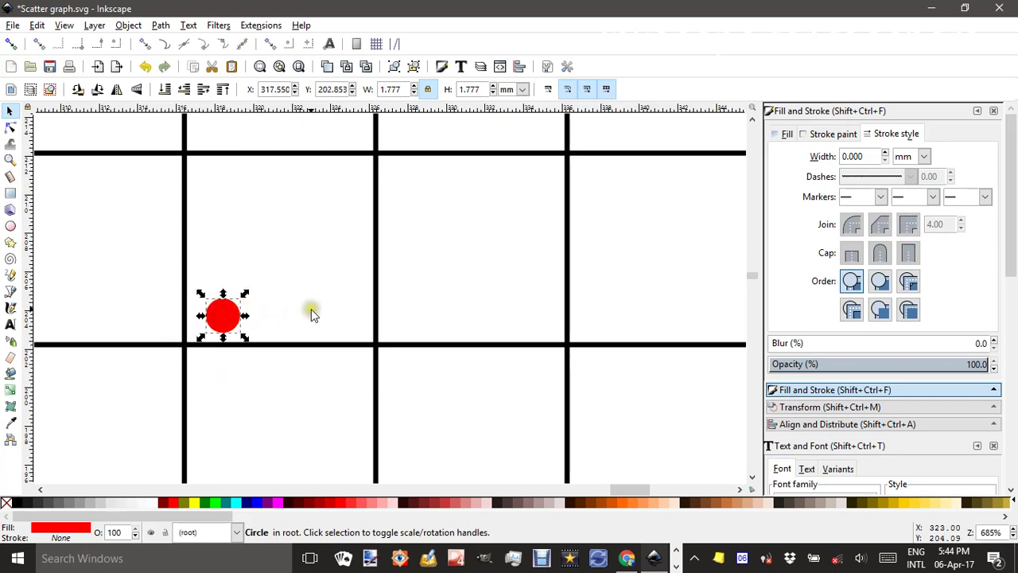
{"action": "scroll", "coordinate": [311, 309], "scroll_direction": "down", "scroll_amount": 6, "text": "ctrl"}
{"action": "left_click", "coordinate": [158, 315]}
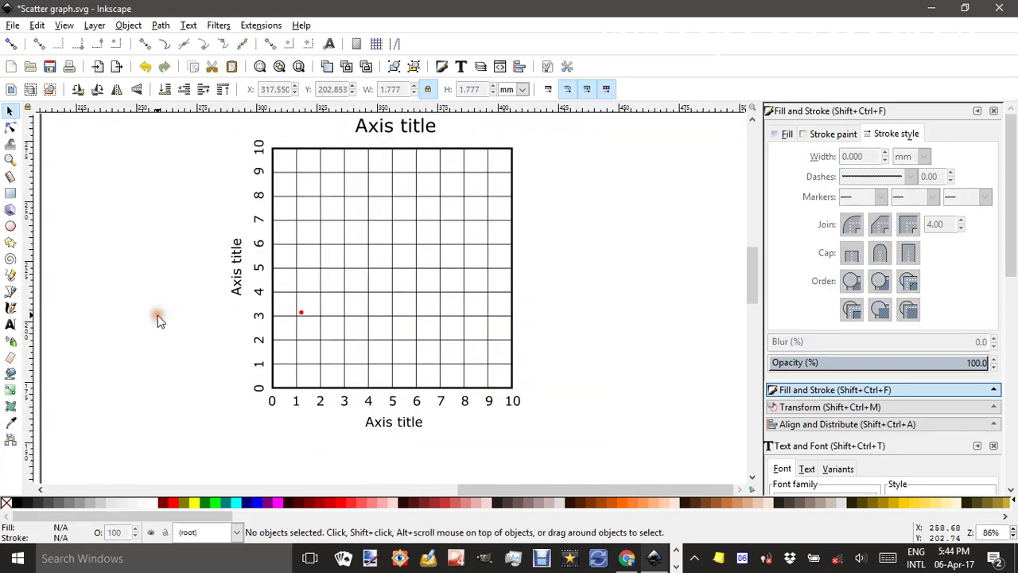
Enlarge the red dot slightly so it measures 2.542 mm across
{"action": "scroll", "coordinate": [221, 328], "scroll_direction": "up", "scroll_amount": 4, "text": "ctrl"}
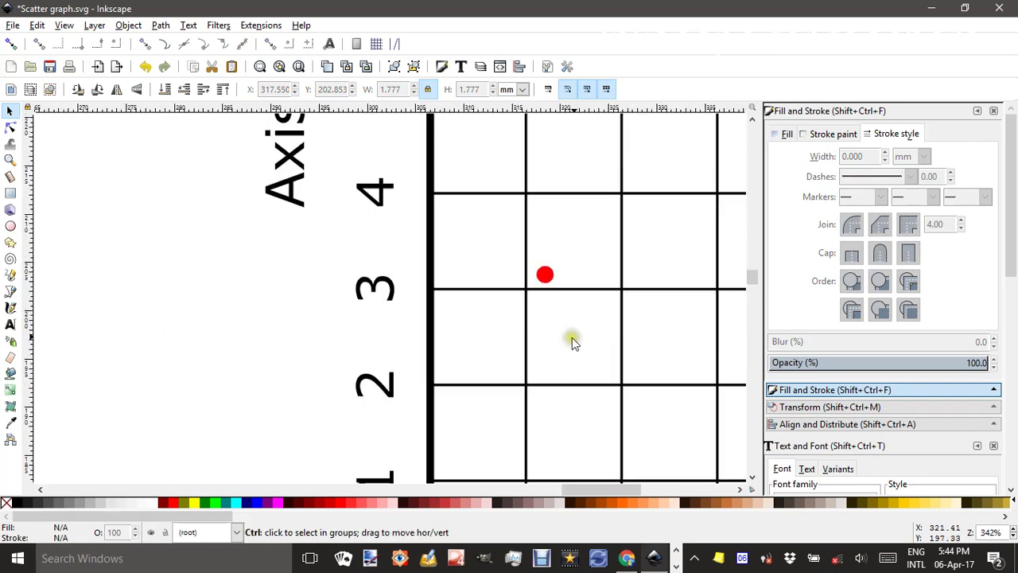
{"action": "scroll", "coordinate": [561, 276], "scroll_direction": "up", "scroll_amount": 1, "text": "ctrl"}
{"action": "scroll", "coordinate": [561, 276], "scroll_direction": "up", "scroll_amount": 2, "text": "ctrl"}
{"action": "left_click", "coordinate": [521, 274]}
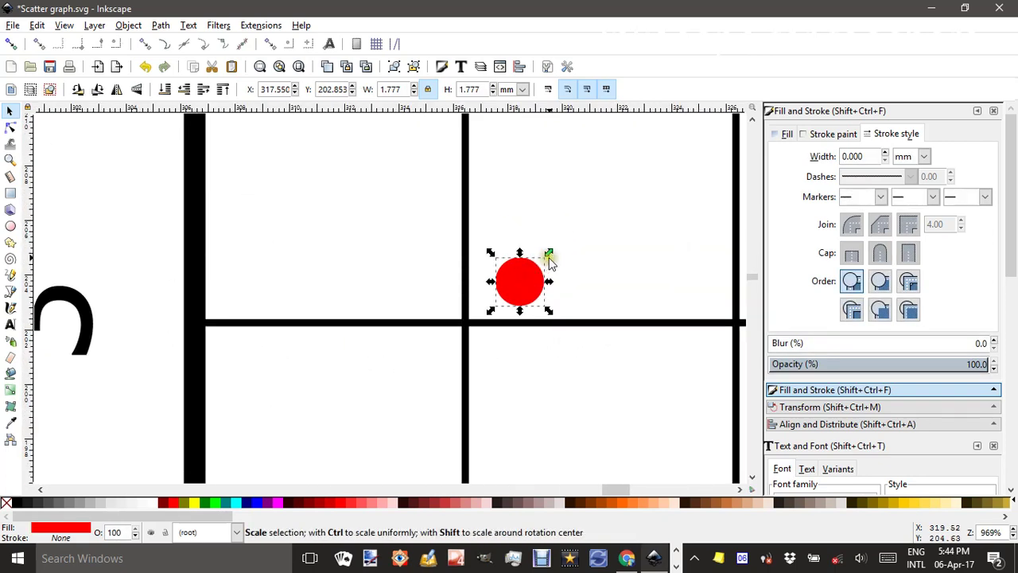
{"action": "left_click_drag", "start_coordinate": [548, 258], "coordinate": [563, 241]}
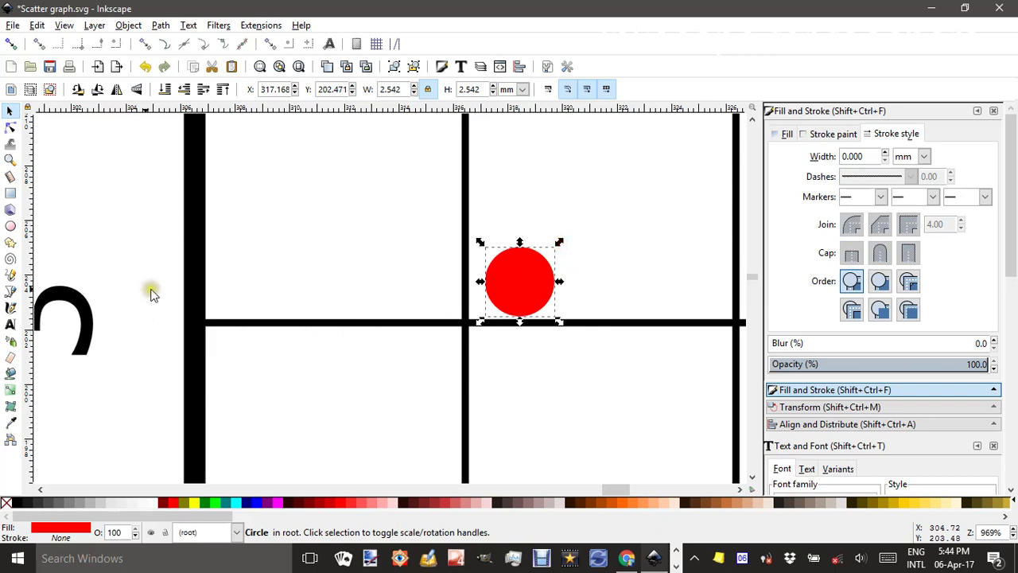
{"action": "scroll", "coordinate": [298, 295], "scroll_direction": "down", "scroll_amount": 6, "text": "ctrl"}
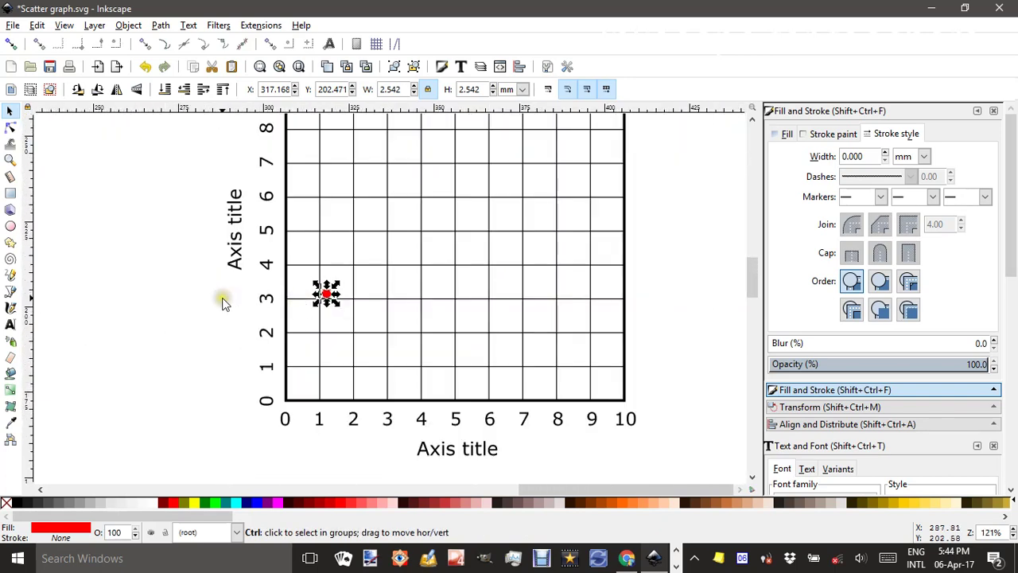
{"action": "left_click", "coordinate": [198, 299]}
{"action": "scroll", "coordinate": [200, 309], "scroll_direction": "down", "scroll_amount": 1}
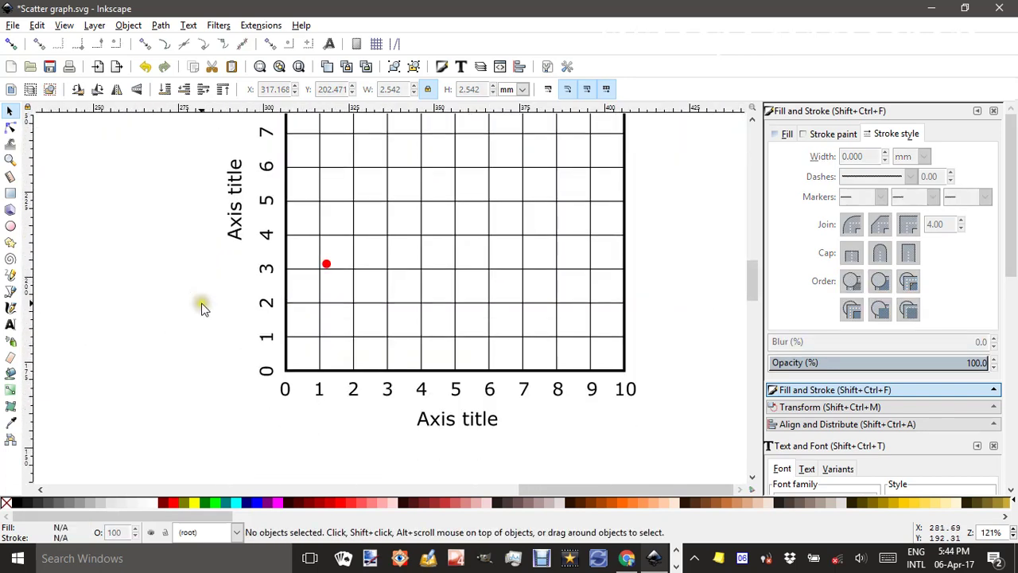
{"action": "scroll", "coordinate": [387, 277], "scroll_direction": "up", "scroll_amount": 4}
{"action": "scroll", "coordinate": [385, 279], "scroll_direction": "down", "scroll_amount": 2}
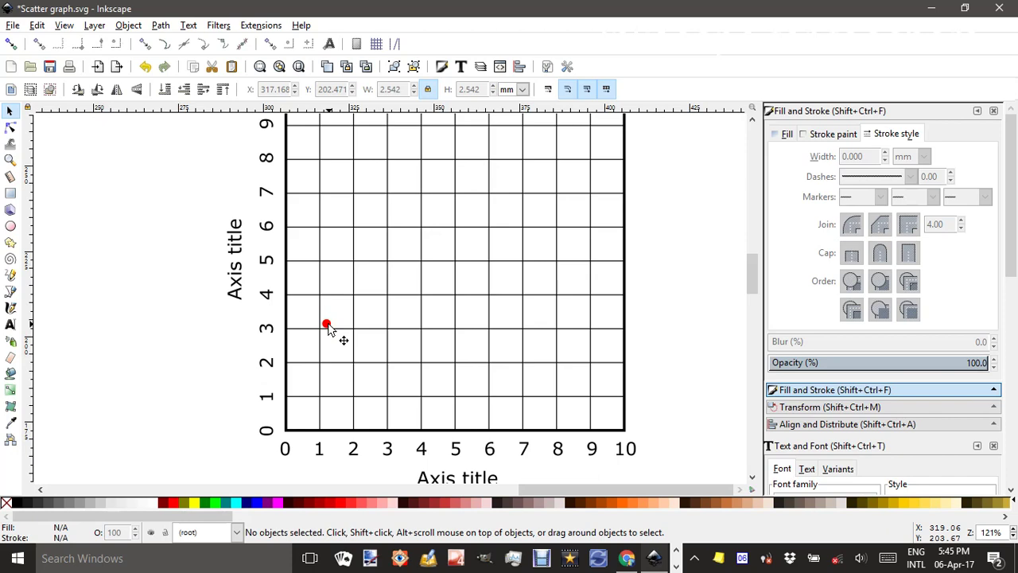
Enable the master snap toggle and zoom in on the red dot
{"action": "left_click", "coordinate": [10, 44]}
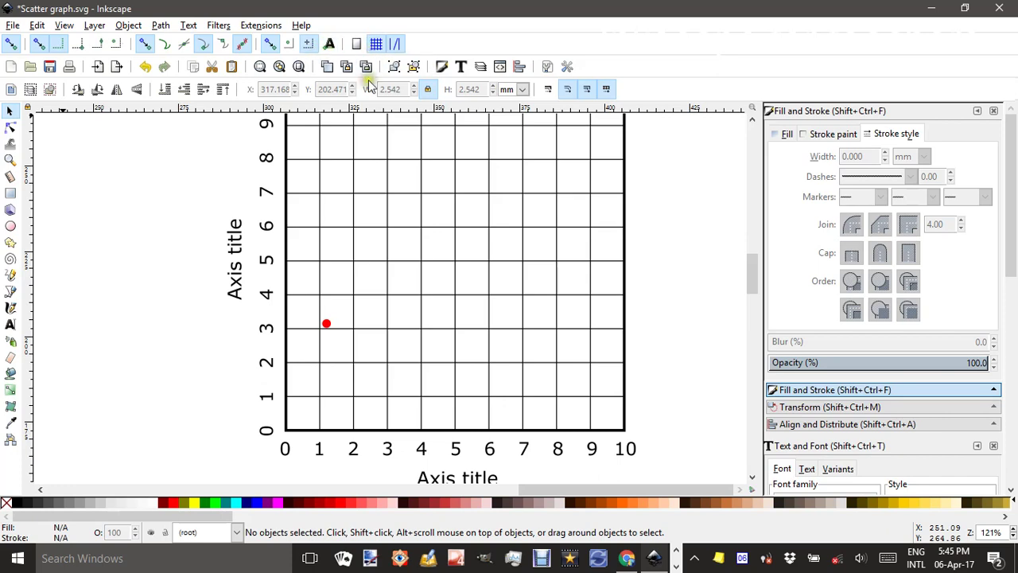
{"action": "scroll", "coordinate": [342, 337], "scroll_direction": "up", "scroll_amount": 3, "text": "ctrl"}
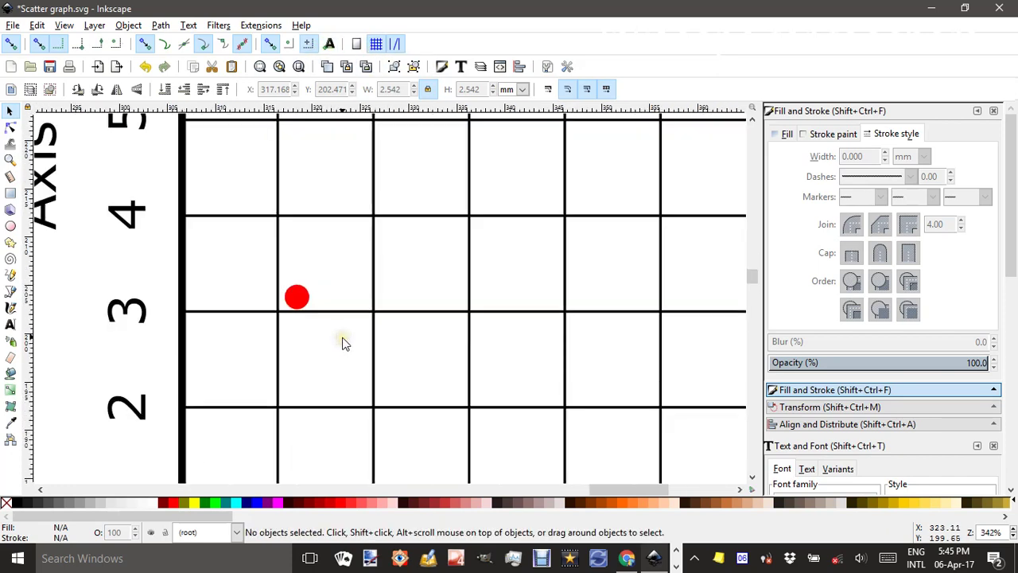
Duplicate the red point onto snapped intersections such as (2,3), (3,2), (4,4), (5,4) and (6,5)
{"action": "left_click_drag", "start_coordinate": [342, 341], "coordinate": [403, 175]}
{"action": "scroll", "coordinate": [320, 177], "scroll_direction": "up", "scroll_amount": 2}
{"action": "key", "text": "ctrl+d"}
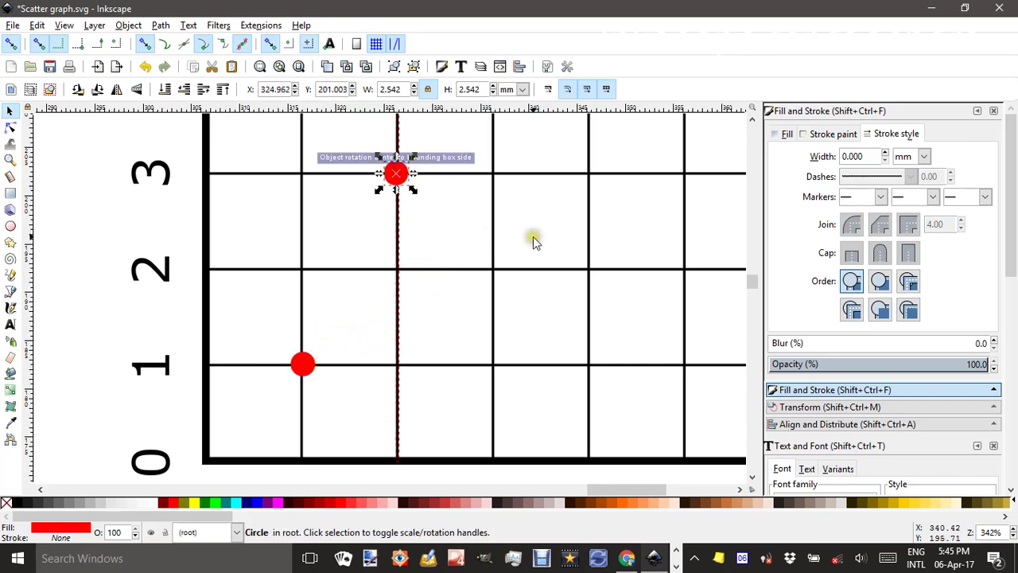
{"action": "left_click_drag", "start_coordinate": [533, 236], "coordinate": [346, 327]}
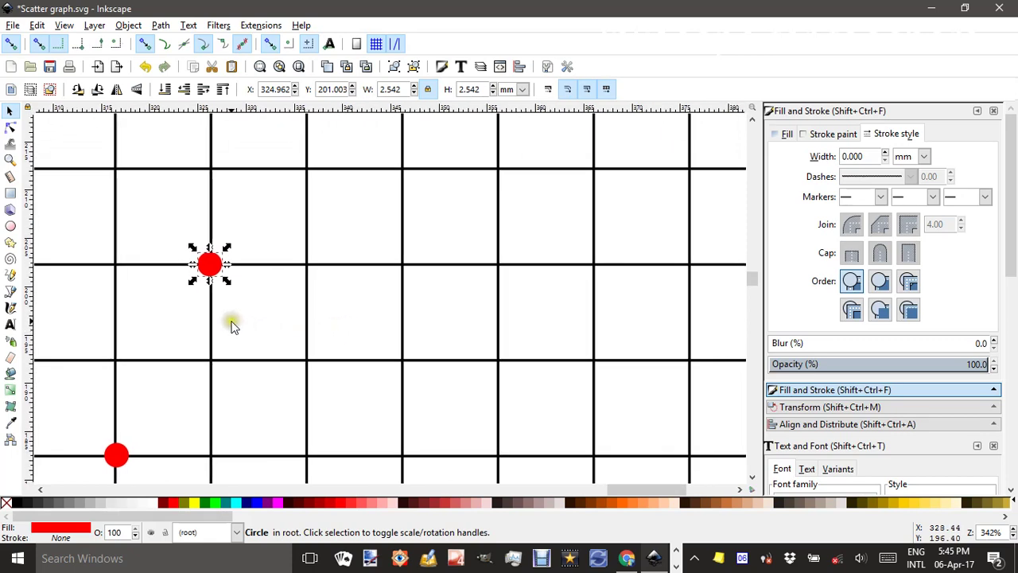
{"action": "key", "text": "ctrl+d"}
{"action": "left_click_drag", "start_coordinate": [210, 268], "coordinate": [407, 170]}
{"action": "key", "text": "ctrl+d"}
{"action": "left_click_drag", "start_coordinate": [531, 229], "coordinate": [434, 362]}
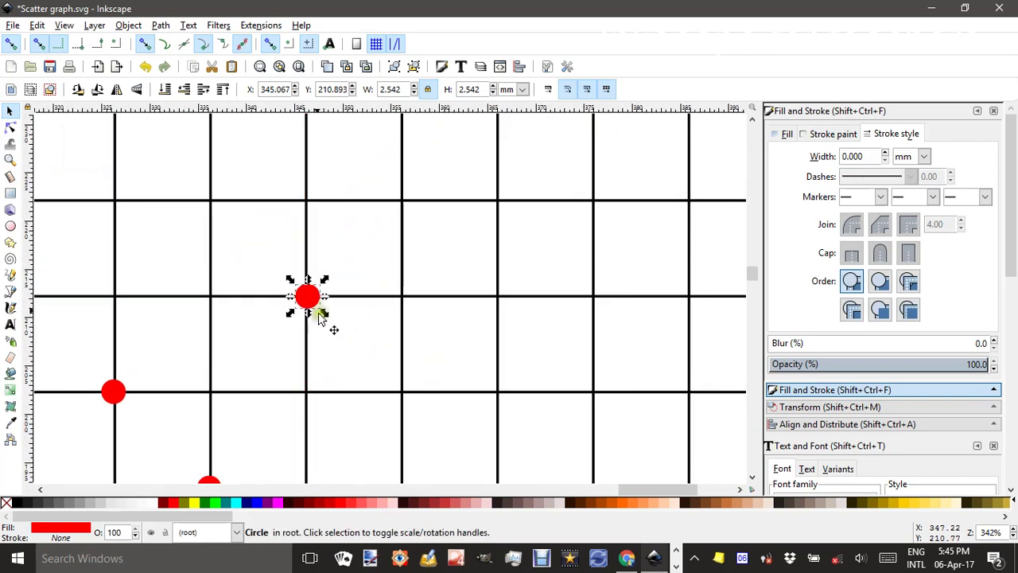
{"action": "key", "text": "ctrl+d"}
{"action": "left_click_drag", "start_coordinate": [313, 299], "coordinate": [509, 214]}
{"action": "key", "text": "ctrl+d"}
{"action": "left_click", "coordinate": [507, 211]}
Place the remaining red point copies on intersections (7,8), (8,9) and (9,8)
{"action": "scroll", "coordinate": [547, 215], "scroll_direction": "up", "scroll_amount": 7}
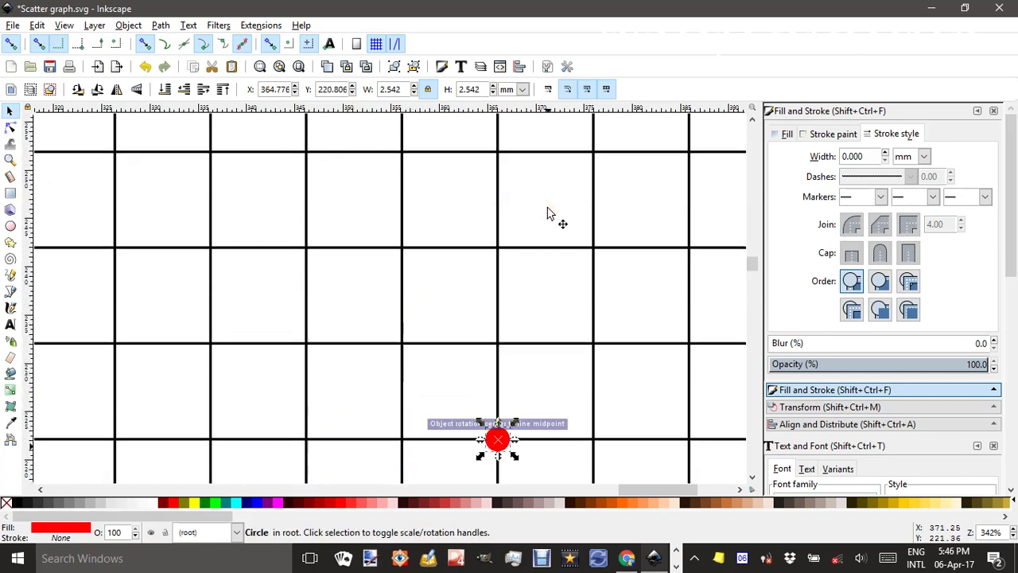
{"action": "key", "text": "ctrl+d"}
{"action": "left_click_drag", "start_coordinate": [506, 446], "coordinate": [593, 155]}
{"action": "left_click", "coordinate": [593, 155]}
{"action": "scroll", "coordinate": [630, 284], "scroll_direction": "up", "scroll_amount": 5}
{"action": "scroll", "coordinate": [523, 395], "scroll_direction": "right", "scroll_amount": 4}
{"action": "scroll", "coordinate": [493, 394], "scroll_direction": "right", "scroll_amount": 3}
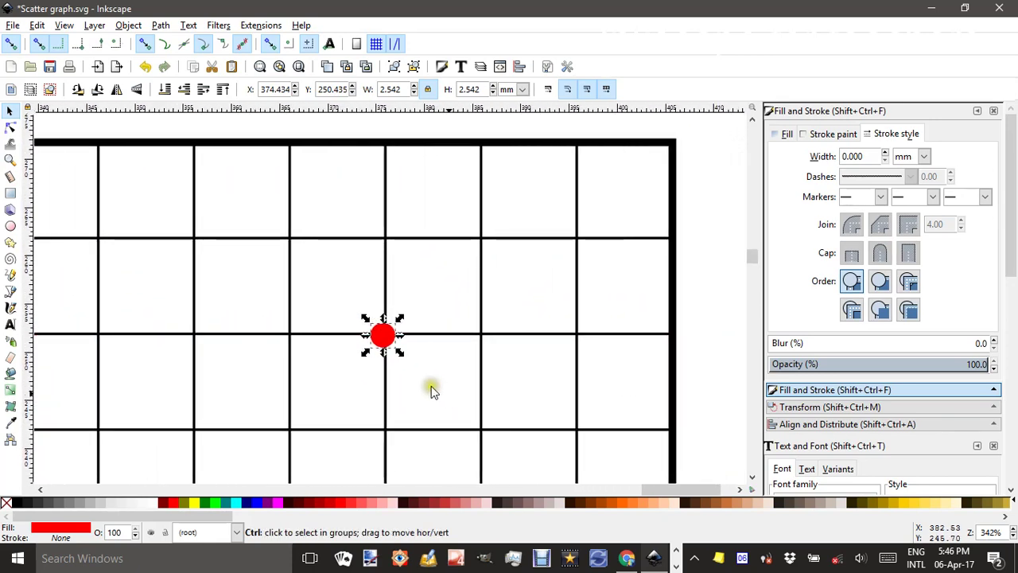
{"action": "key", "text": "ctrl+d"}
{"action": "left_click_drag", "start_coordinate": [395, 348], "coordinate": [478, 239]}
{"action": "scroll", "coordinate": [520, 277], "scroll_direction": "up", "scroll_amount": 2}
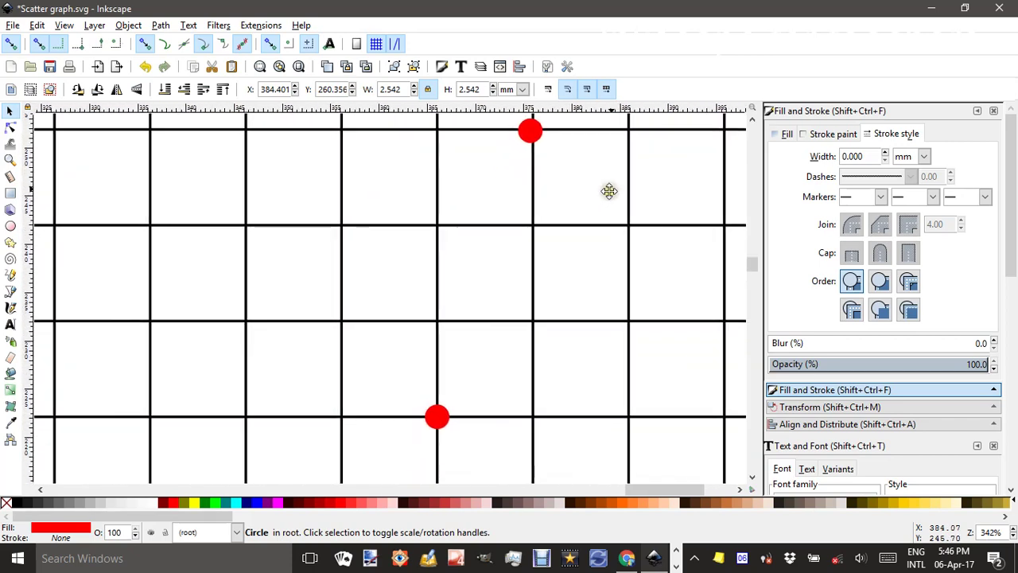
{"action": "scroll", "coordinate": [609, 191], "scroll_direction": "down", "scroll_amount": 2}
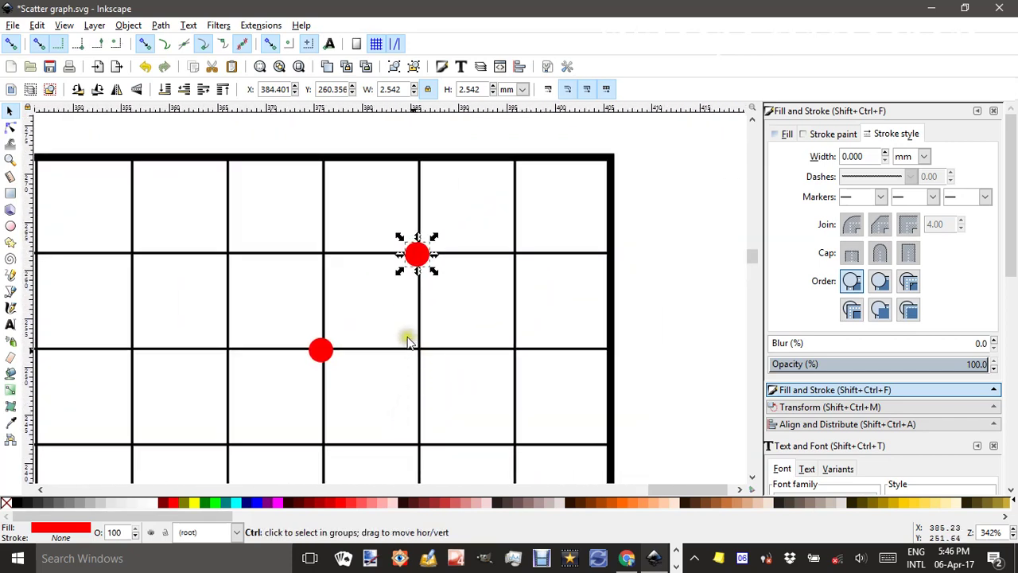
{"action": "key", "text": "ctrl+d"}
{"action": "left_click_drag", "start_coordinate": [422, 259], "coordinate": [522, 353]}
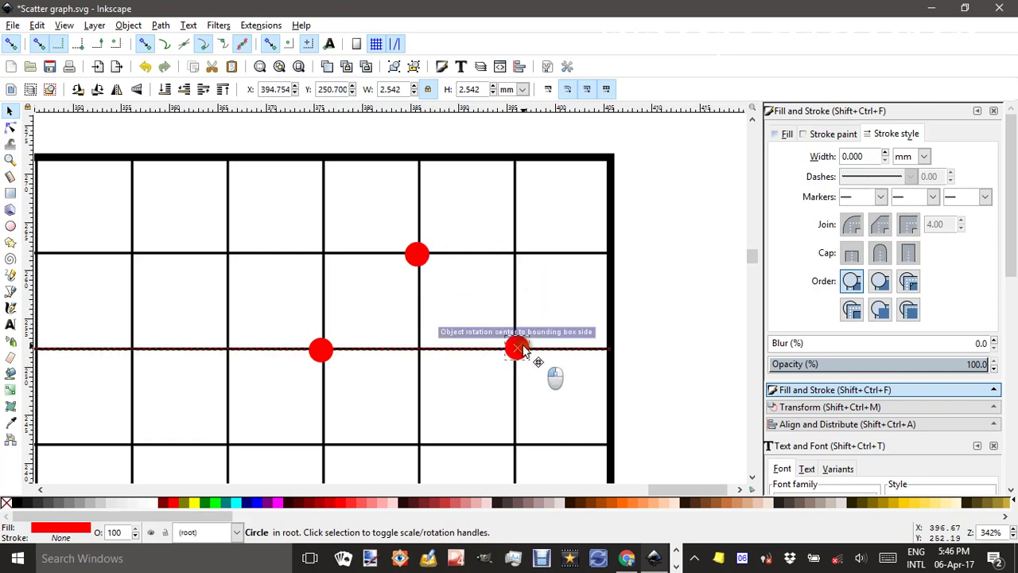
{"action": "left_click", "coordinate": [547, 311]}
{"action": "scroll", "coordinate": [529, 311], "scroll_direction": "down", "scroll_amount": 4}
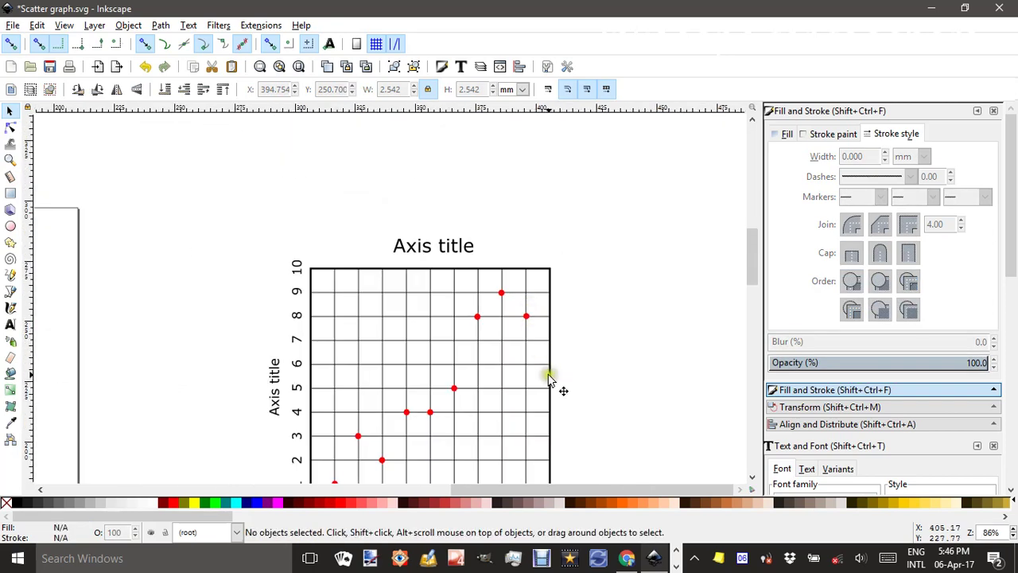
Draw a straight two-node line from (0,1) to near (10,9), with snapping off for the end
{"action": "left_click_drag", "start_coordinate": [549, 374], "coordinate": [557, 263]}
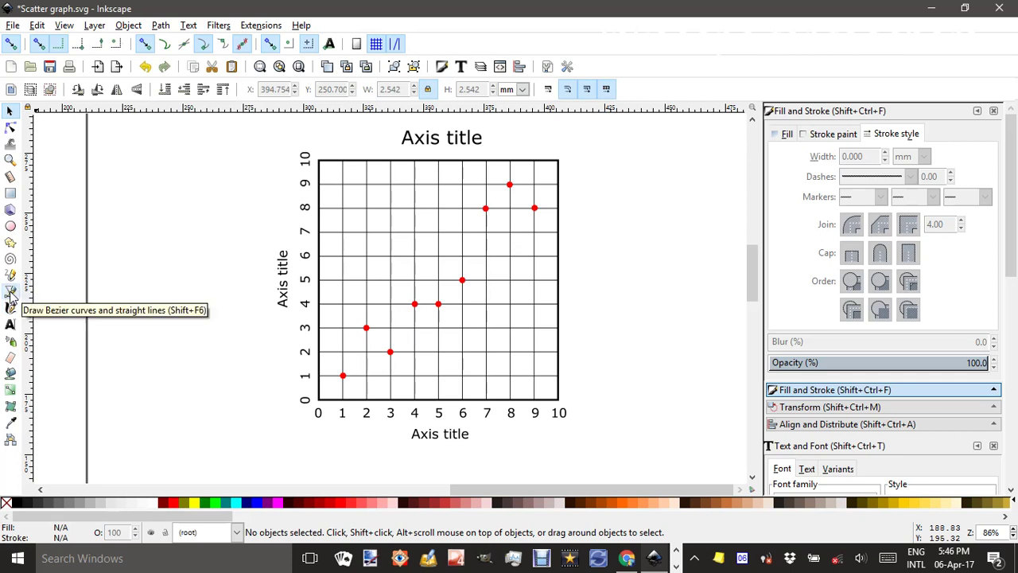
{"action": "left_click", "coordinate": [11, 292]}
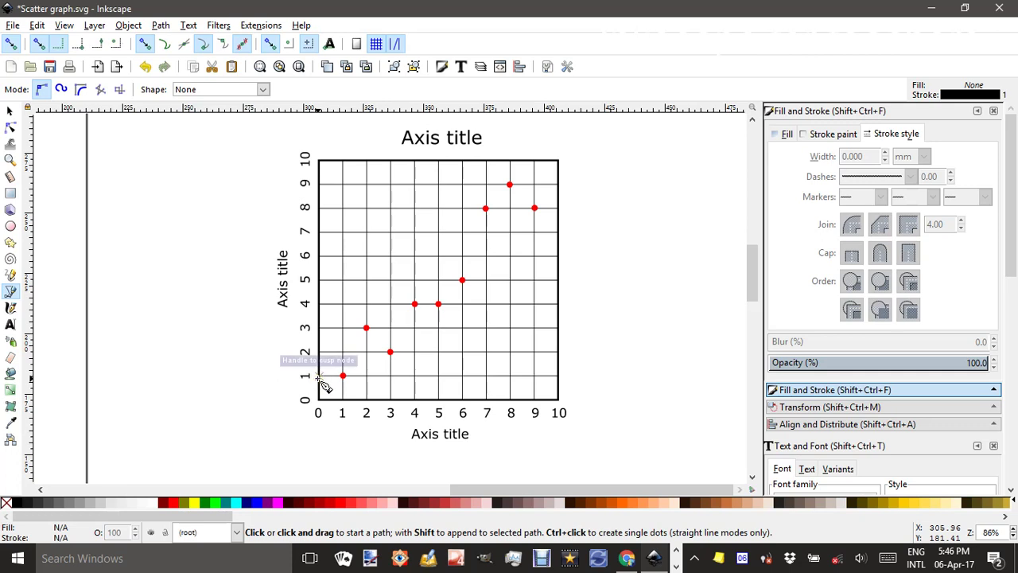
{"action": "left_click", "coordinate": [319, 377]}
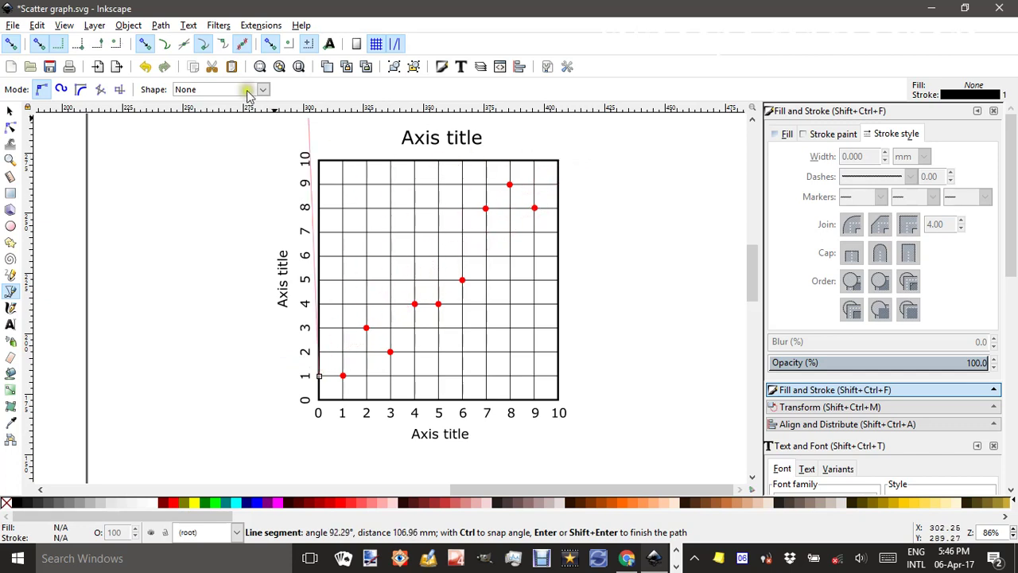
{"action": "left_click", "coordinate": [12, 43]}
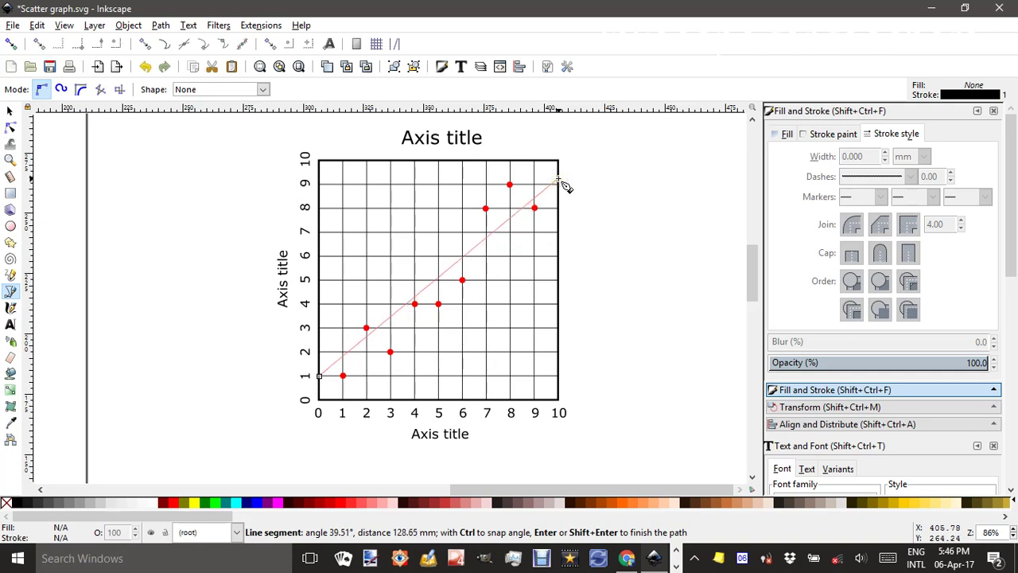
{"action": "double_click", "coordinate": [560, 179]}
Give the diagonal best-fit line a 0.6 mm stroke width and a navy stroke
{"action": "left_click", "coordinate": [10, 110]}
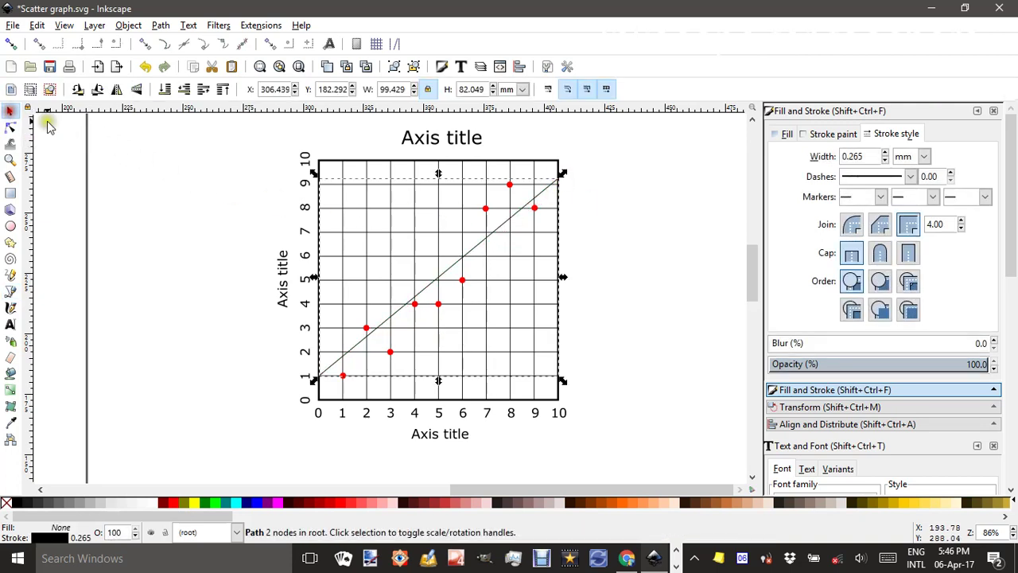
{"action": "scroll", "coordinate": [591, 189], "scroll_direction": "up", "scroll_amount": 5}
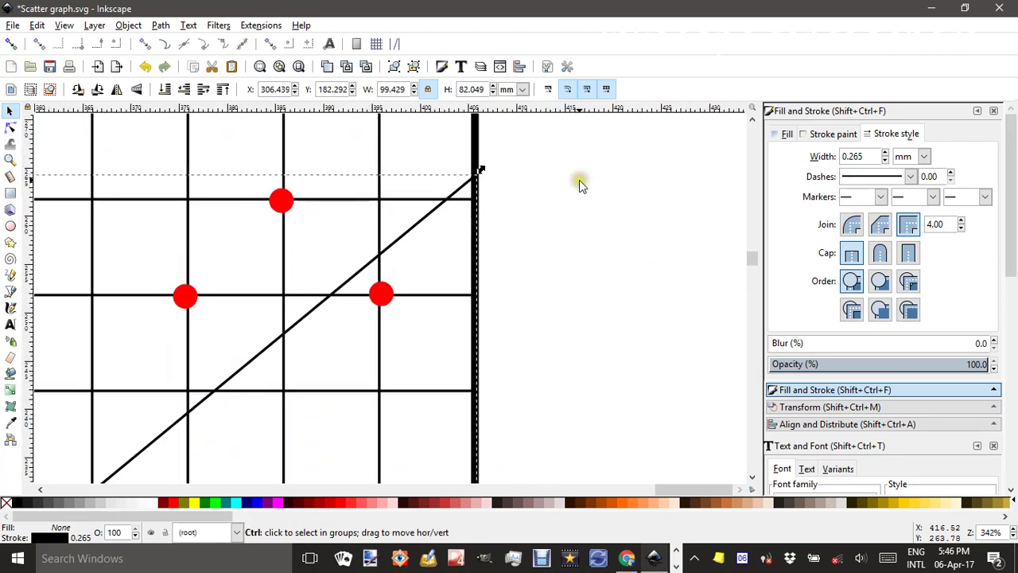
{"action": "left_click", "coordinate": [468, 199]}
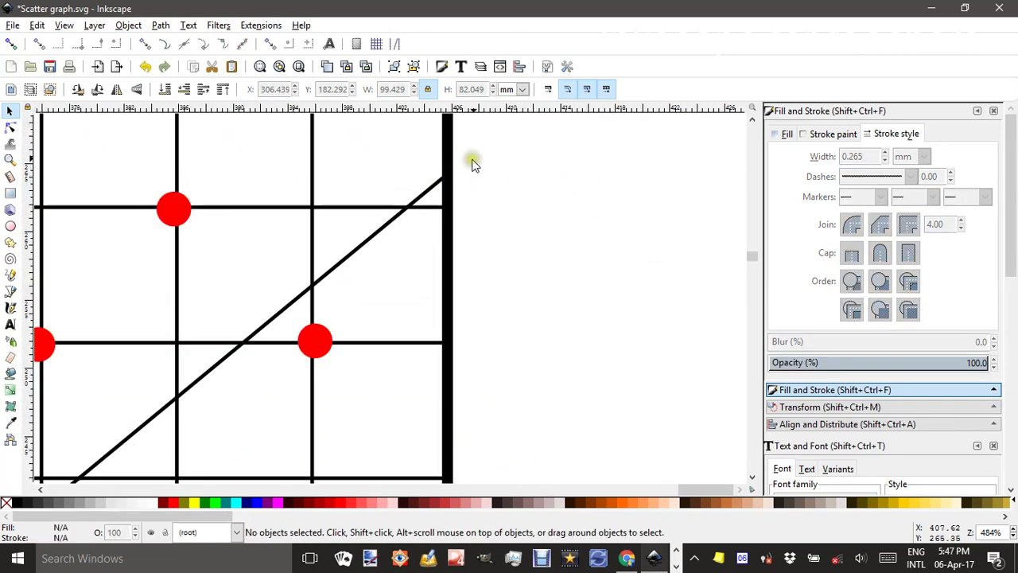
{"action": "scroll", "coordinate": [460, 238], "scroll_direction": "down", "scroll_amount": 5}
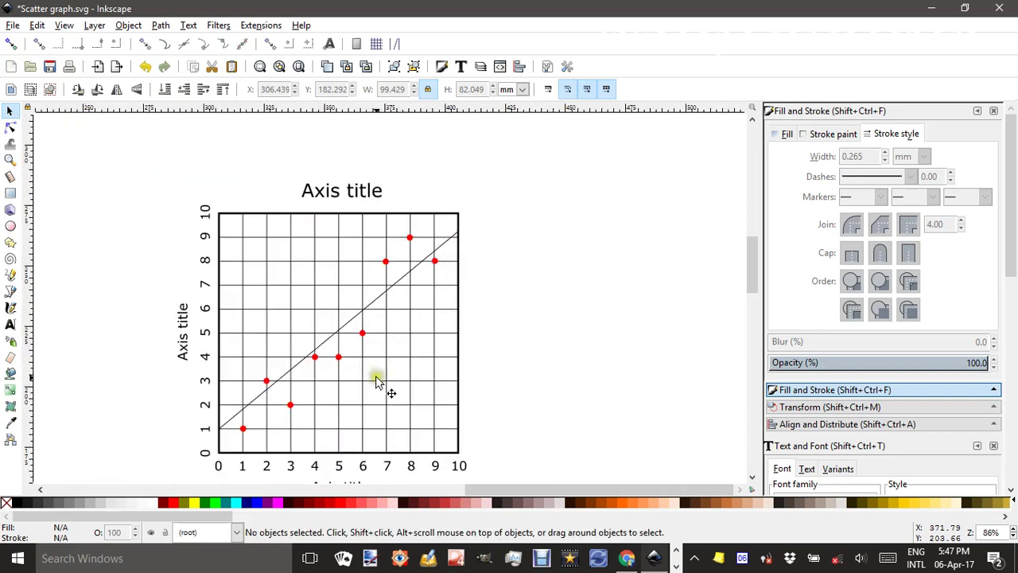
{"action": "left_click_drag", "start_coordinate": [375, 379], "coordinate": [469, 251]}
{"action": "scroll", "coordinate": [334, 282], "scroll_direction": "up", "scroll_amount": 5}
{"action": "scroll", "coordinate": [334, 282], "scroll_direction": "down", "scroll_amount": 5}
{"action": "scroll", "coordinate": [454, 252], "scroll_direction": "up", "scroll_amount": 4}
{"action": "scroll", "coordinate": [421, 347], "scroll_direction": "up", "scroll_amount": 1}
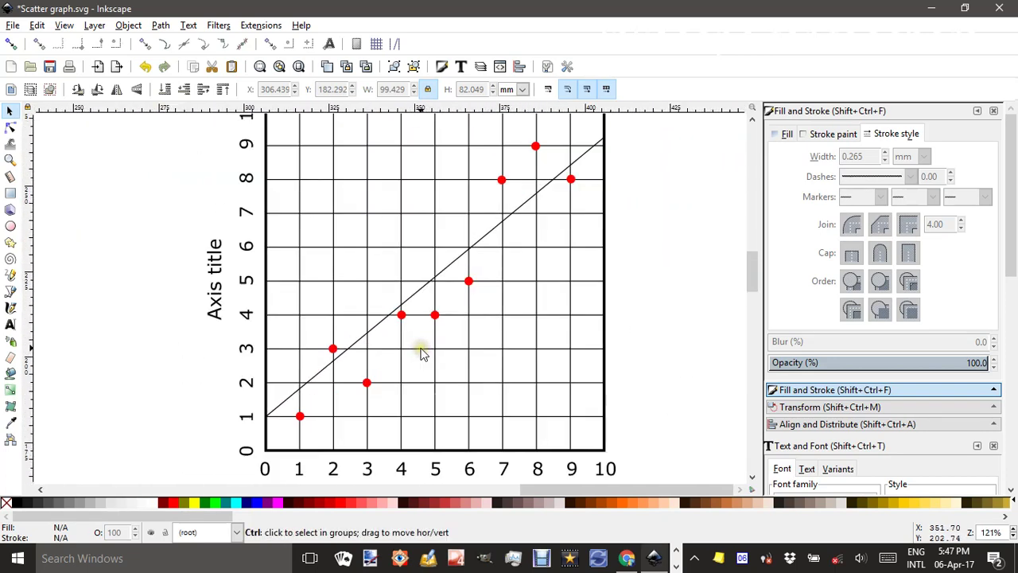
{"action": "left_click", "coordinate": [440, 272]}
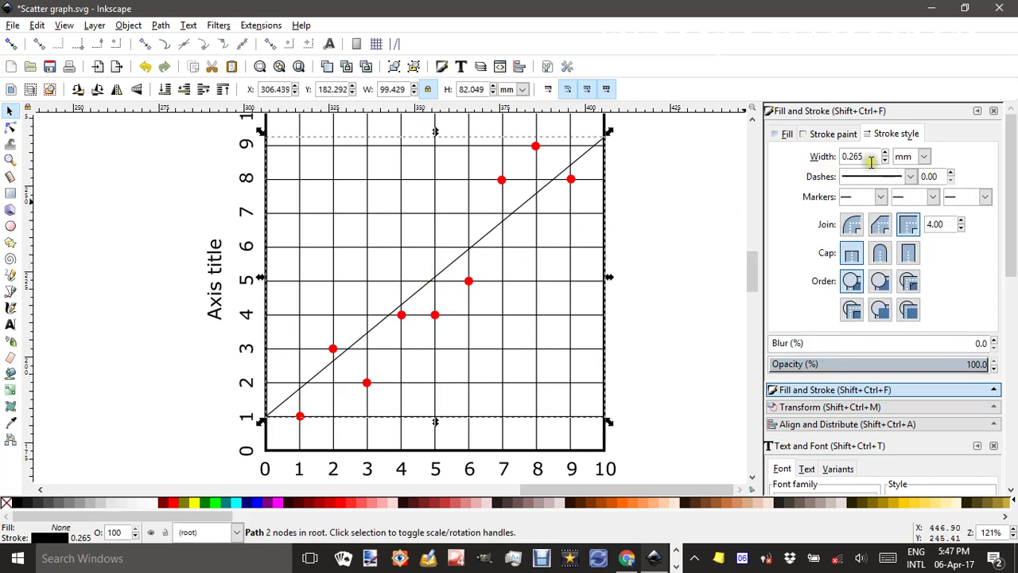
{"action": "mouse_move", "coordinate": [867, 156]}
{"action": "left_mouse_down"}
{"action": "mouse_move", "coordinate": [802, 170]}
{"action": "mouse_move", "coordinate": [831, 159]}
{"action": "mouse_move", "coordinate": [806, 162]}
{"action": "left_mouse_up"}
{"action": "type", "text": "0.6"}
{"action": "key", "text": "Return"}
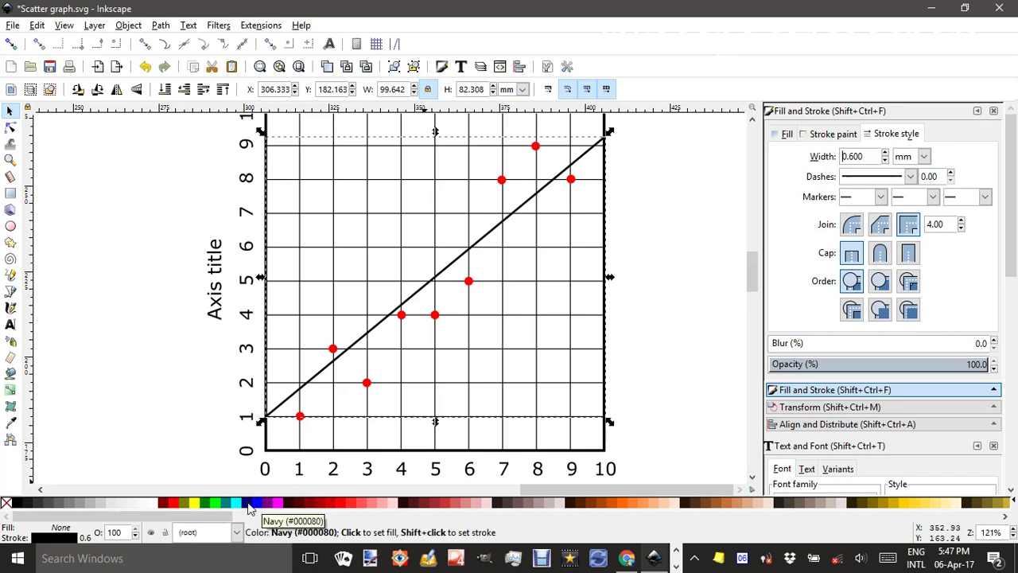
{"action": "left_click", "coordinate": [249, 505], "text": "shift"}
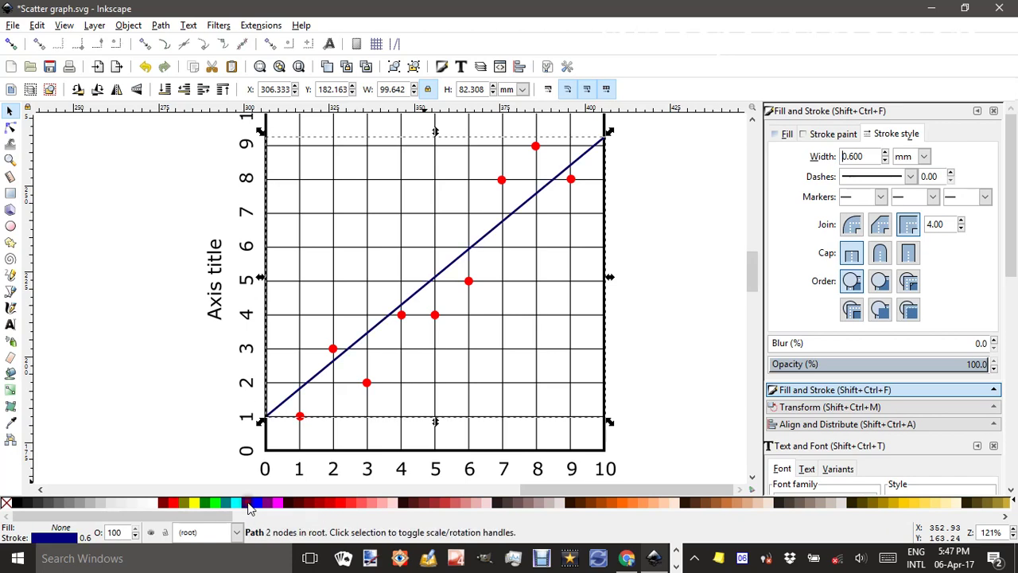
{"action": "left_click", "coordinate": [138, 358]}
{"action": "left_click_drag", "start_coordinate": [547, 349], "coordinate": [580, 305]}
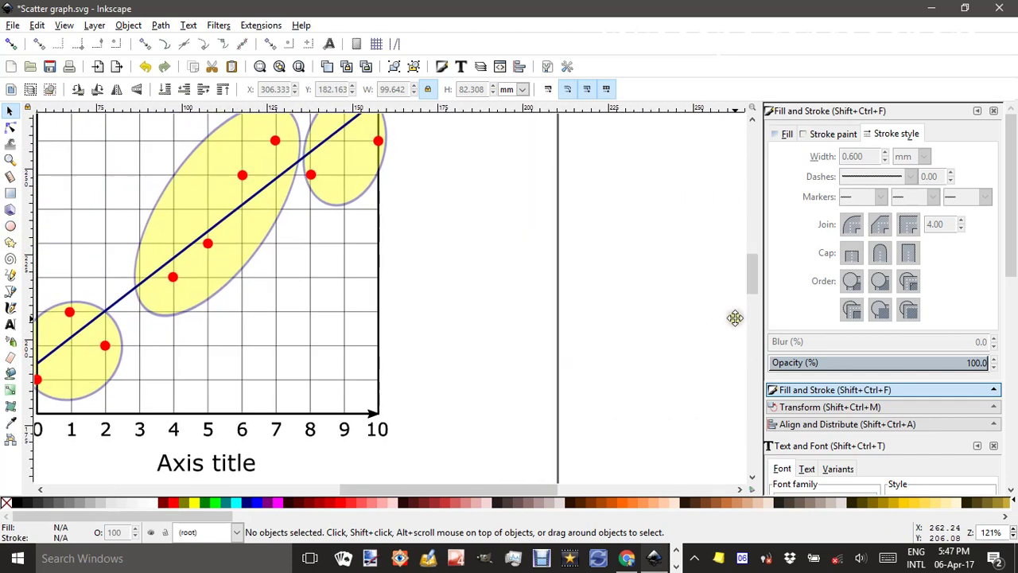
{"action": "left_click_drag", "start_coordinate": [737, 318], "coordinate": [118, 332]}
Draw a tall yellow-filled ellipse left of the graph and set its opacity to about 53%
{"action": "left_click", "coordinate": [11, 227]}
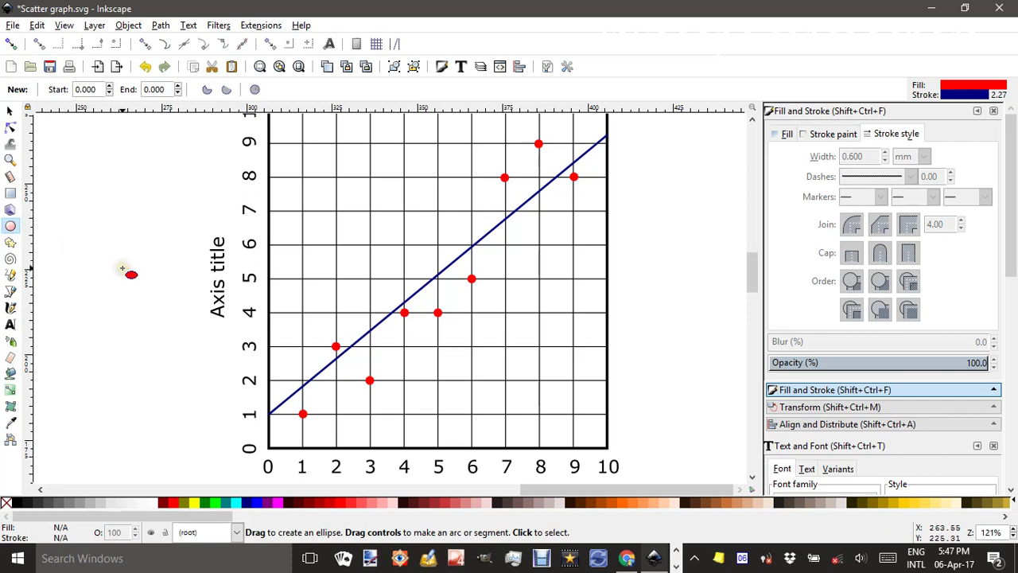
{"action": "left_click_drag", "start_coordinate": [128, 265], "coordinate": [195, 355]}
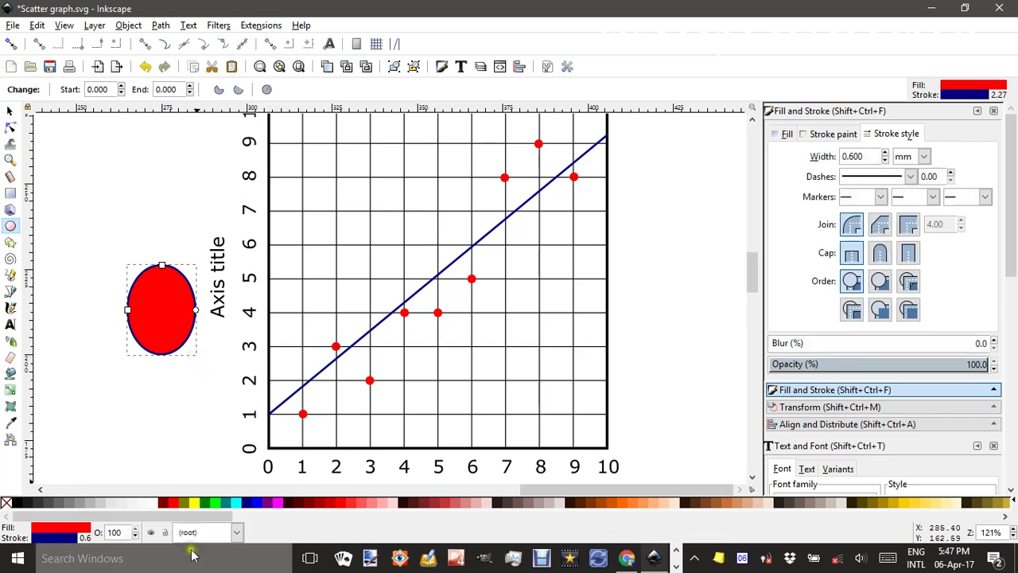
{"action": "left_click", "coordinate": [195, 502]}
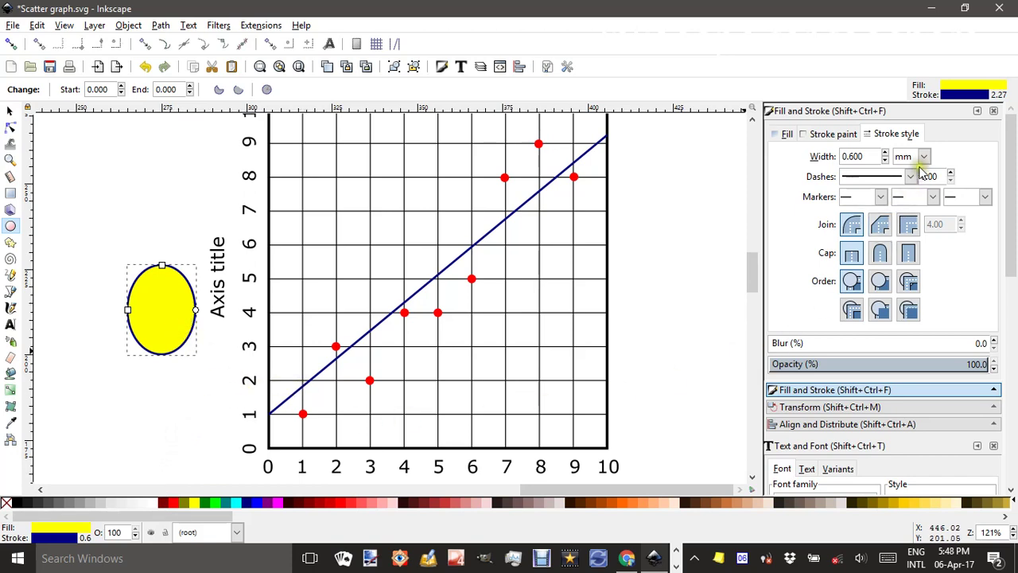
{"action": "left_click", "coordinate": [784, 135]}
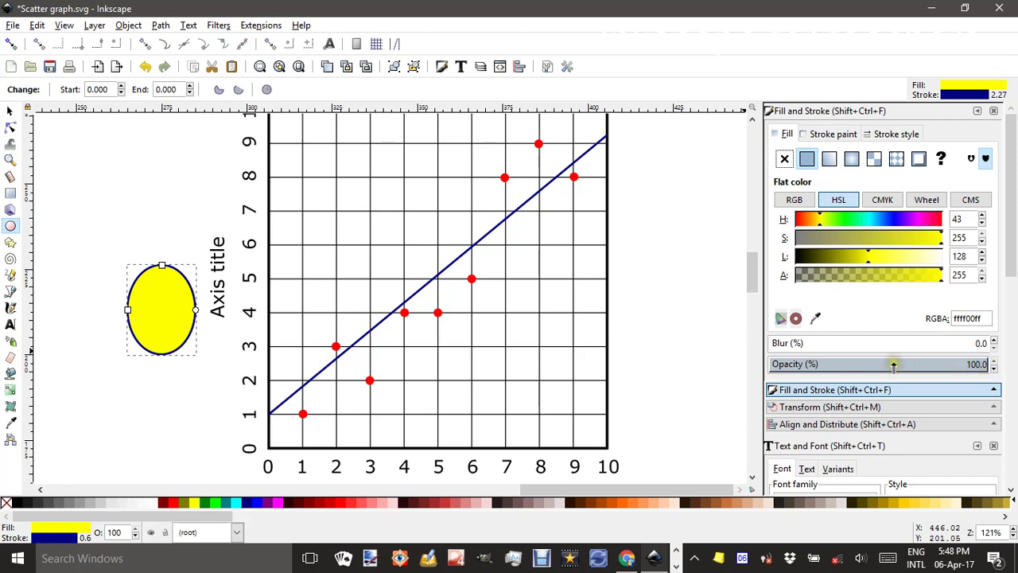
{"action": "left_click", "coordinate": [885, 368]}
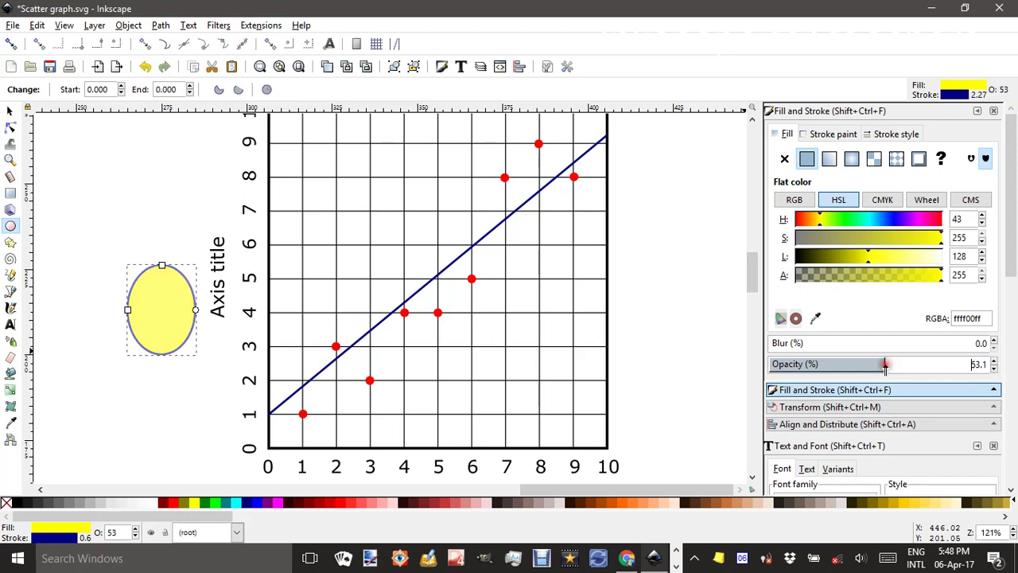
{"action": "left_click", "coordinate": [10, 116]}
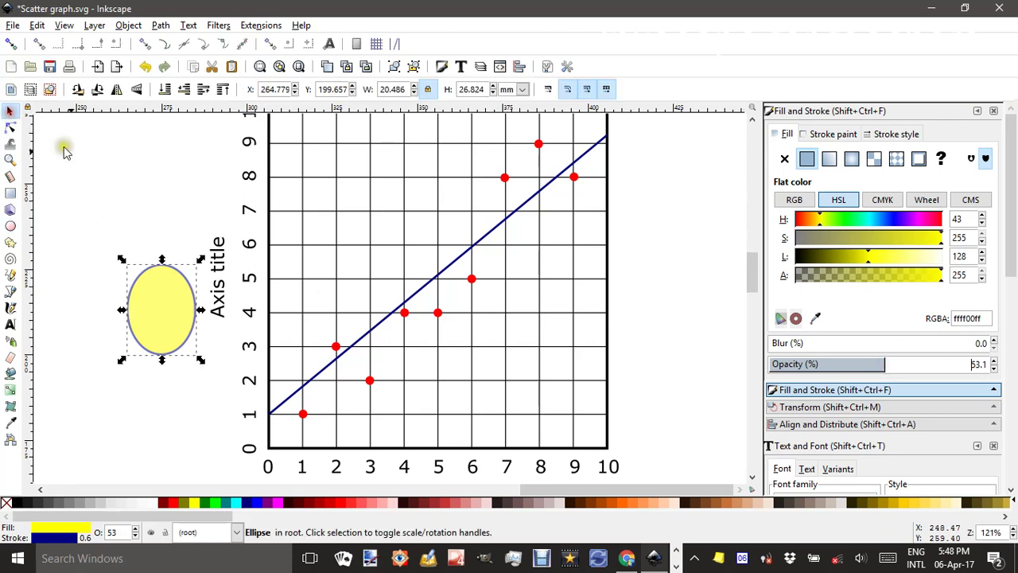
Move and resize the yellow ellipse to cover the lower-left points (1,1), (2,3) and (3,2)
{"action": "left_click", "coordinate": [110, 174]}
{"action": "left_click_drag", "start_coordinate": [158, 298], "coordinate": [314, 372]}
{"action": "scroll", "coordinate": [362, 335], "scroll_direction": "up", "scroll_amount": 3}
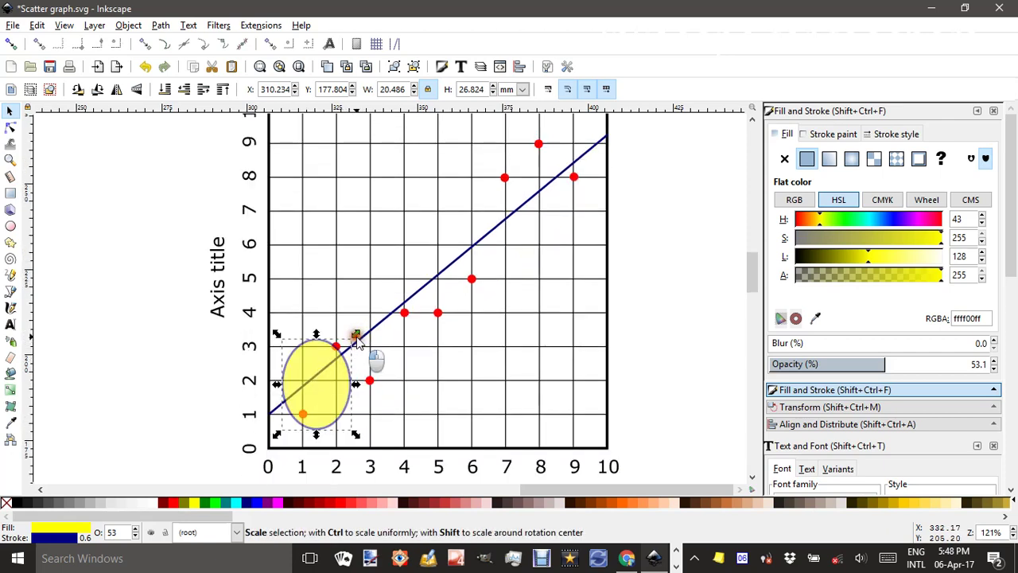
{"action": "left_click_drag", "start_coordinate": [360, 334], "coordinate": [387, 323]}
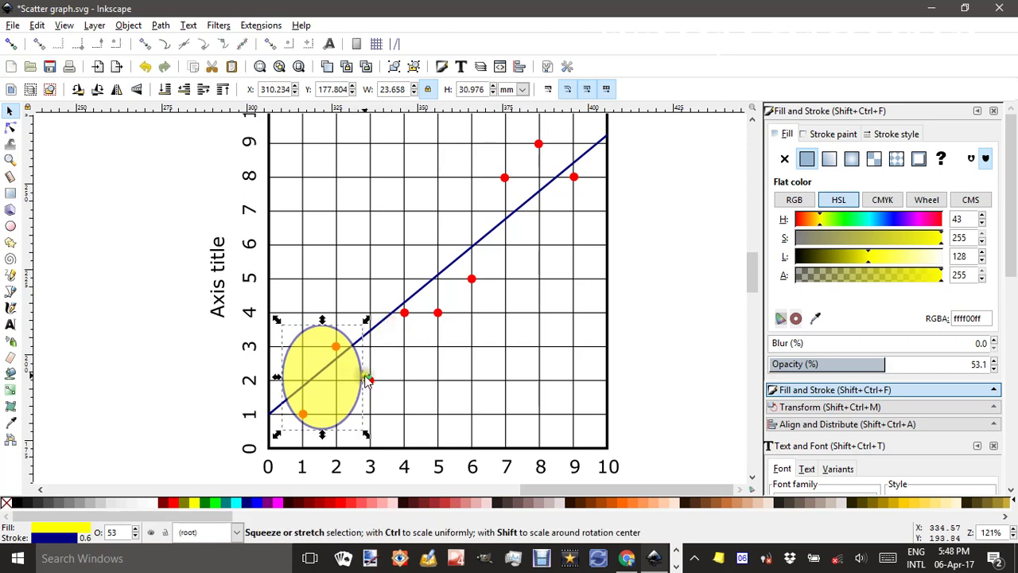
{"action": "left_click_drag", "start_coordinate": [365, 376], "coordinate": [394, 385]}
{"action": "left_click_drag", "start_coordinate": [337, 434], "coordinate": [342, 455]}
{"action": "left_click_drag", "start_coordinate": [344, 395], "coordinate": [343, 388]}
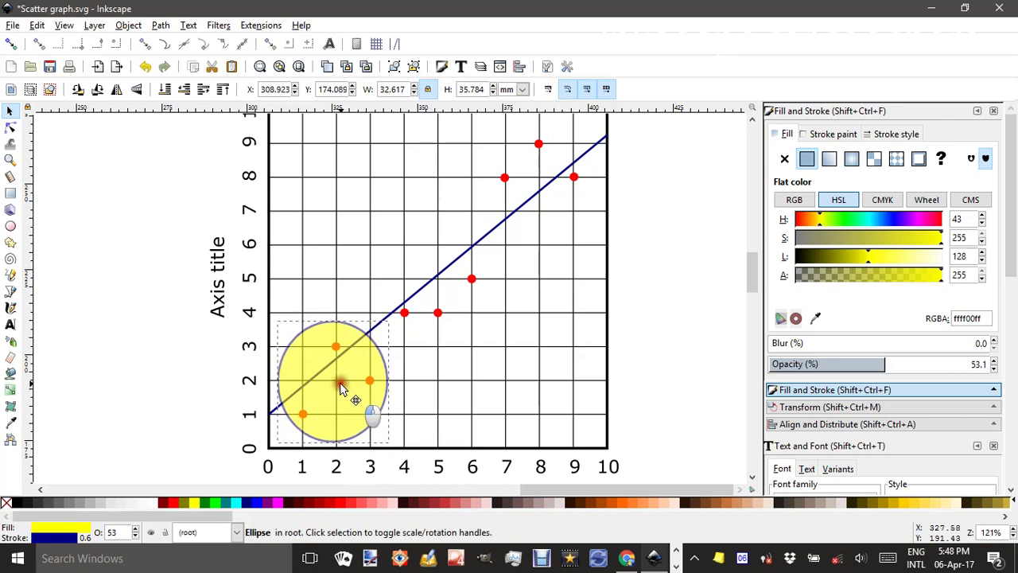
{"action": "left_click", "coordinate": [653, 337]}
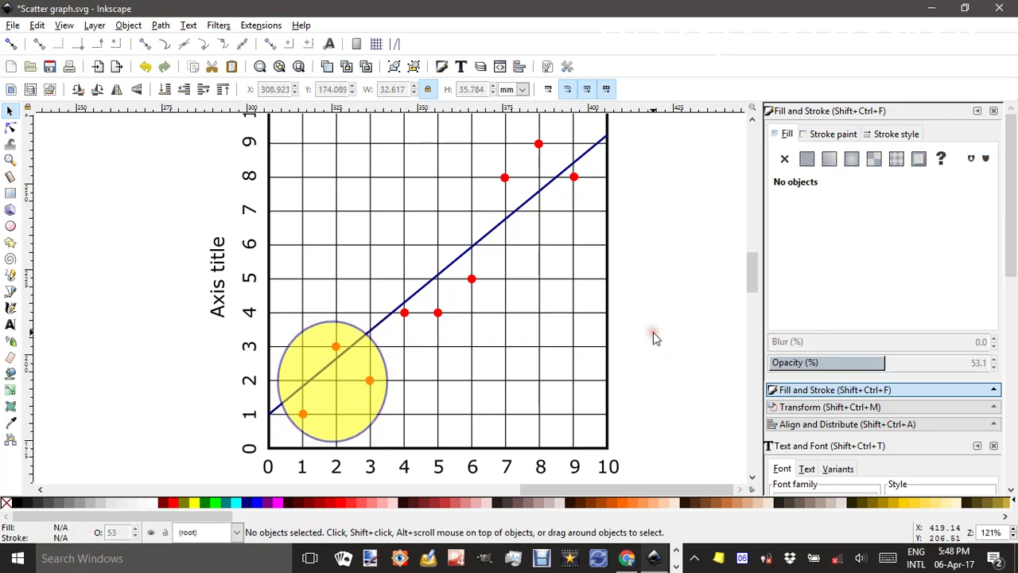
Lower the ellipse four levels so the red points show solid through it
{"action": "left_click", "coordinate": [350, 374]}
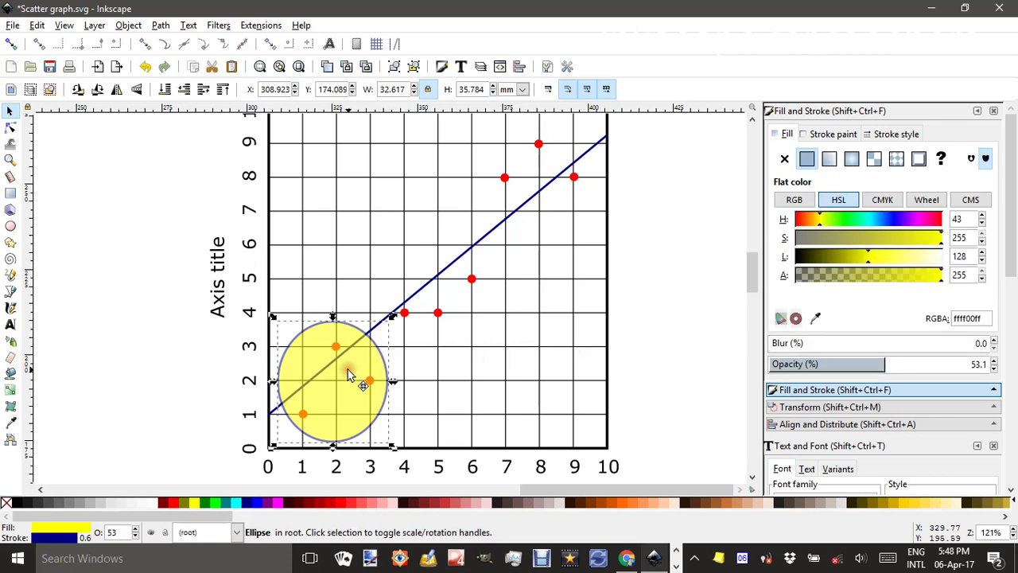
{"action": "left_click", "coordinate": [184, 90]}
{"action": "left_click", "coordinate": [184, 90]}
{"action": "left_click", "coordinate": [184, 90]}
{"action": "left_click", "coordinate": [184, 89]}
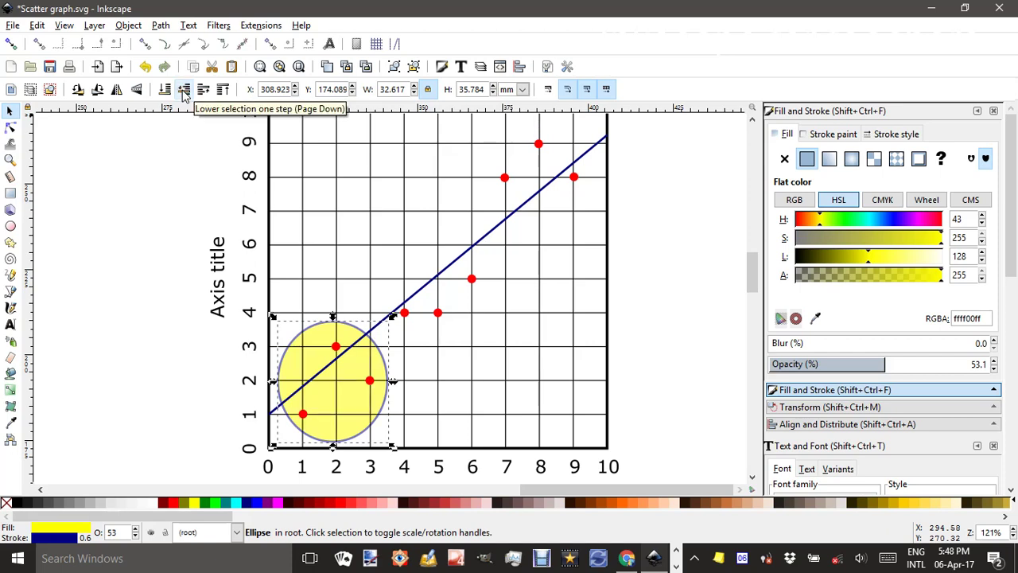
{"action": "left_click", "coordinate": [135, 148]}
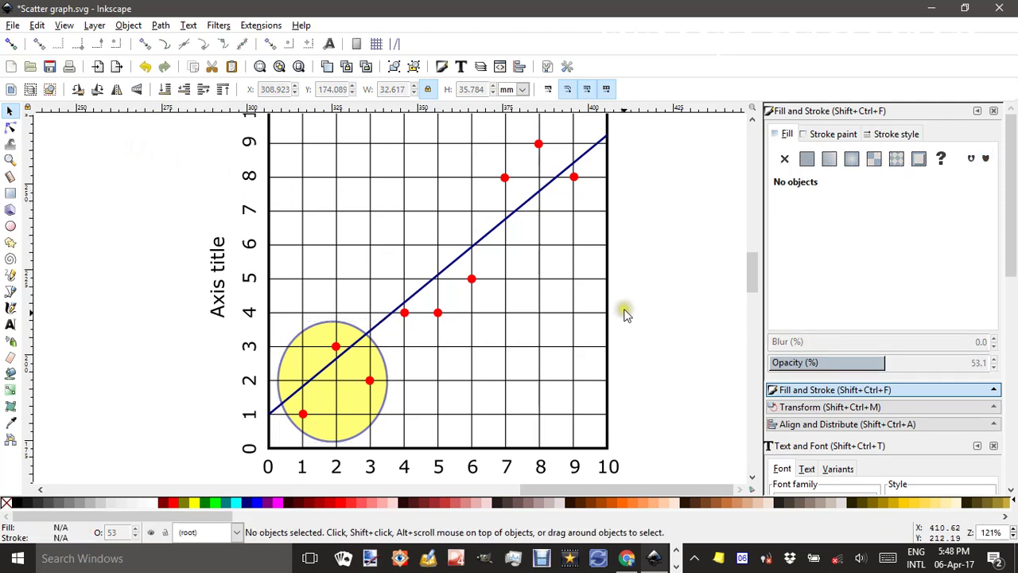
Scroll and pan the canvas to bring the chart's lower right corner into view
{"action": "scroll", "coordinate": [627, 314], "scroll_direction": "up", "scroll_amount": 2}
{"action": "scroll", "coordinate": [627, 314], "scroll_direction": "down", "scroll_amount": 1}
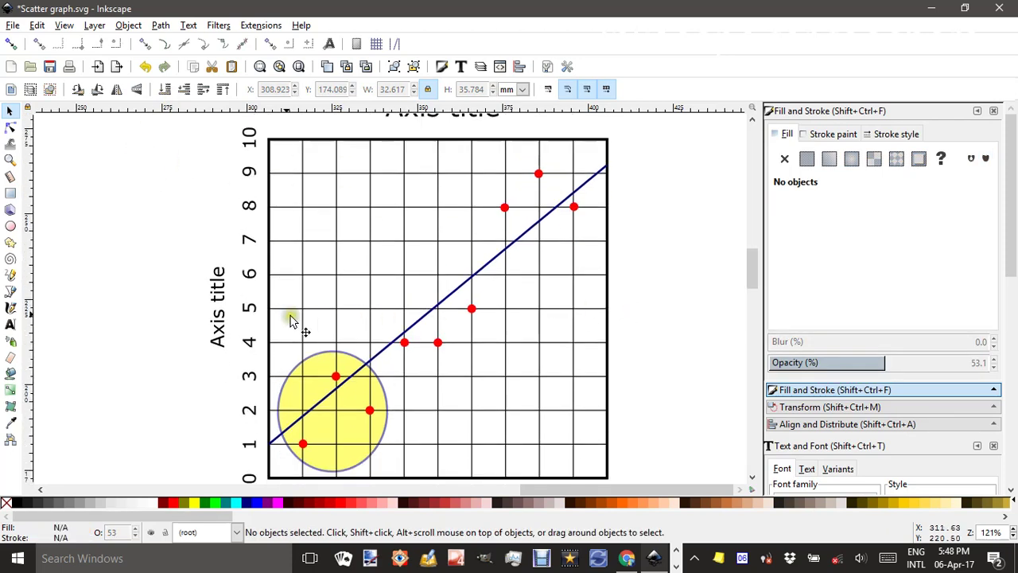
{"action": "left_click_drag", "start_coordinate": [203, 302], "coordinate": [180, 201]}
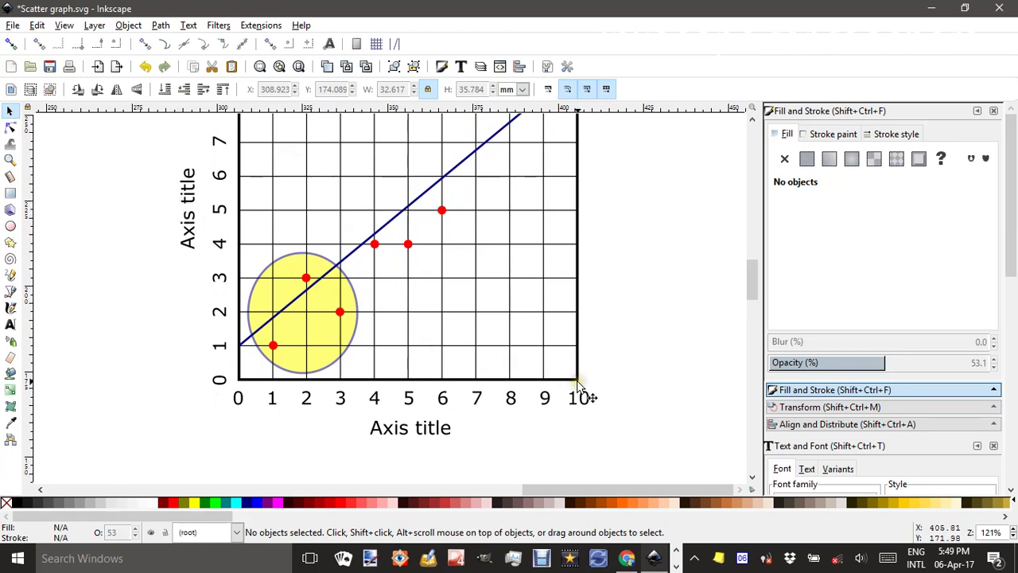
{"action": "scroll", "coordinate": [583, 374], "scroll_direction": "up", "scroll_amount": 1}
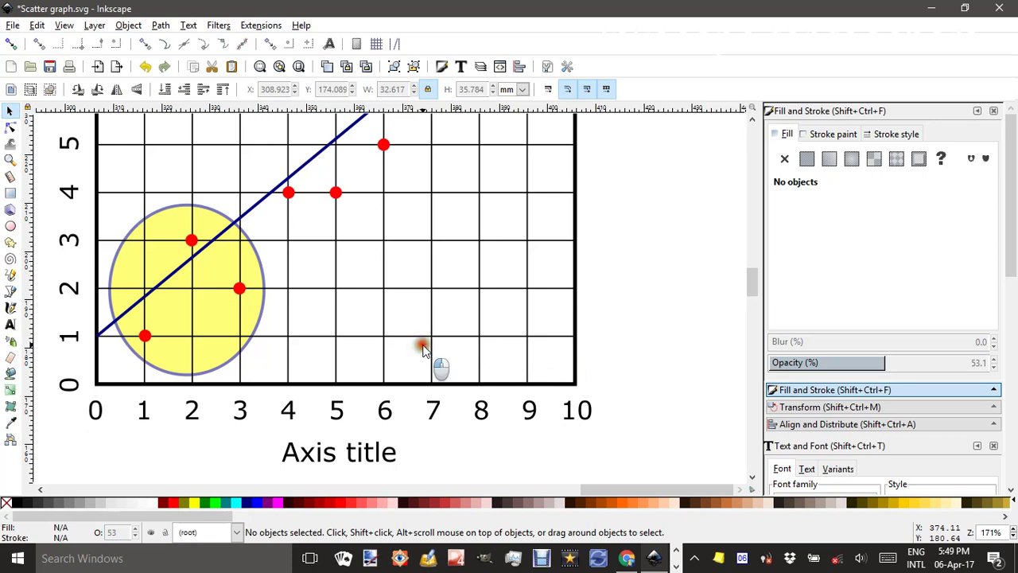
{"action": "left_click_drag", "start_coordinate": [421, 345], "coordinate": [448, 324]}
{"action": "left_click_drag", "start_coordinate": [510, 349], "coordinate": [596, 298]}
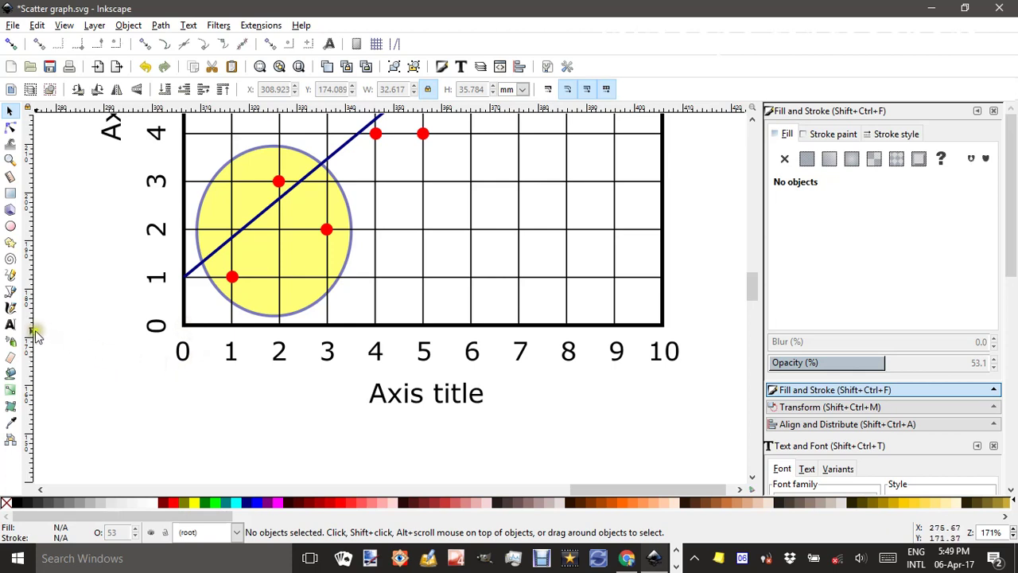
Draw a short straight horizontal line with the Pen tool below the x-axis title
{"action": "left_click", "coordinate": [9, 292]}
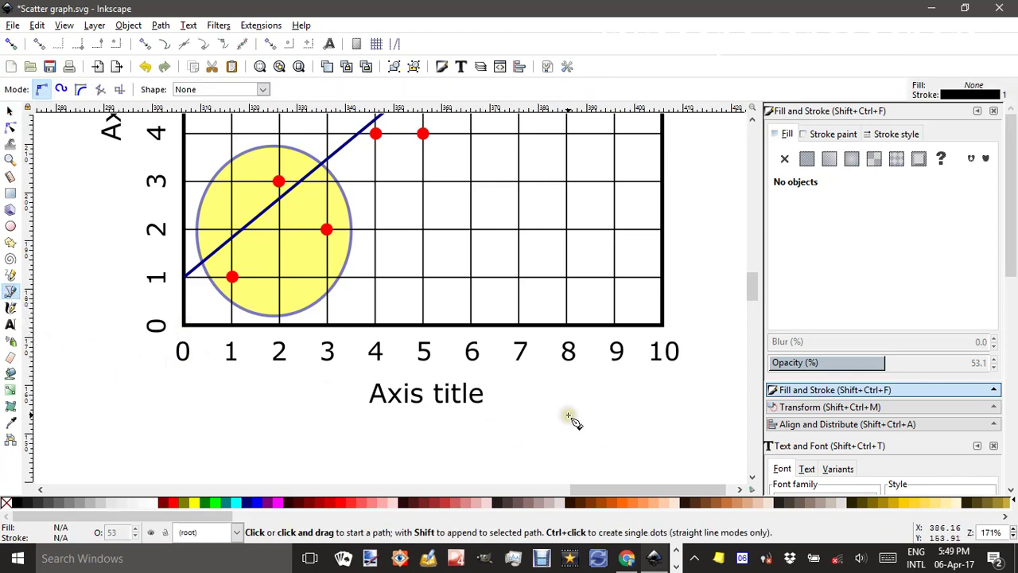
{"action": "left_click_drag", "start_coordinate": [568, 415], "coordinate": [620, 414]}
{"action": "key", "text": "Return"}
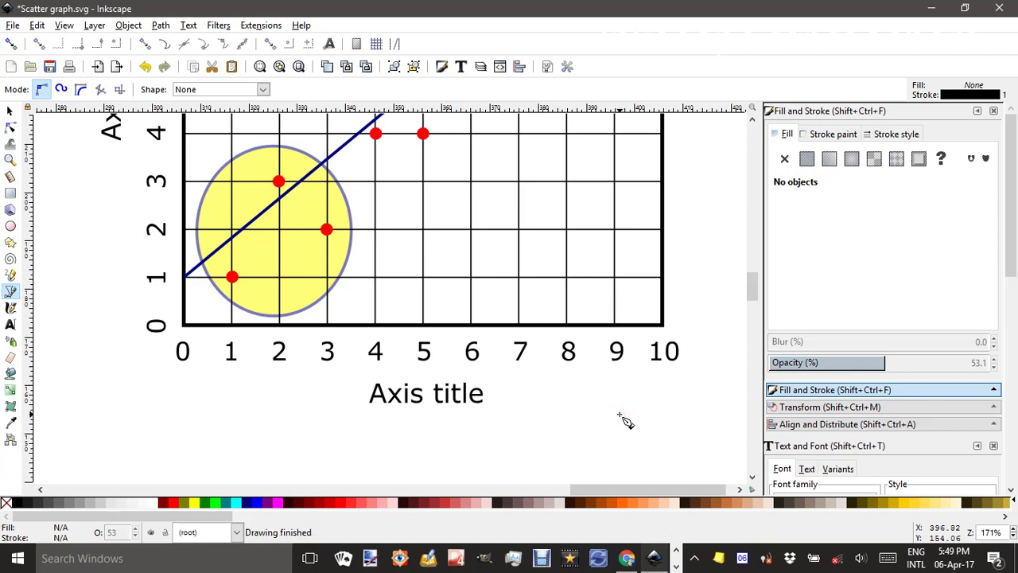
{"action": "left_click", "coordinate": [564, 415]}
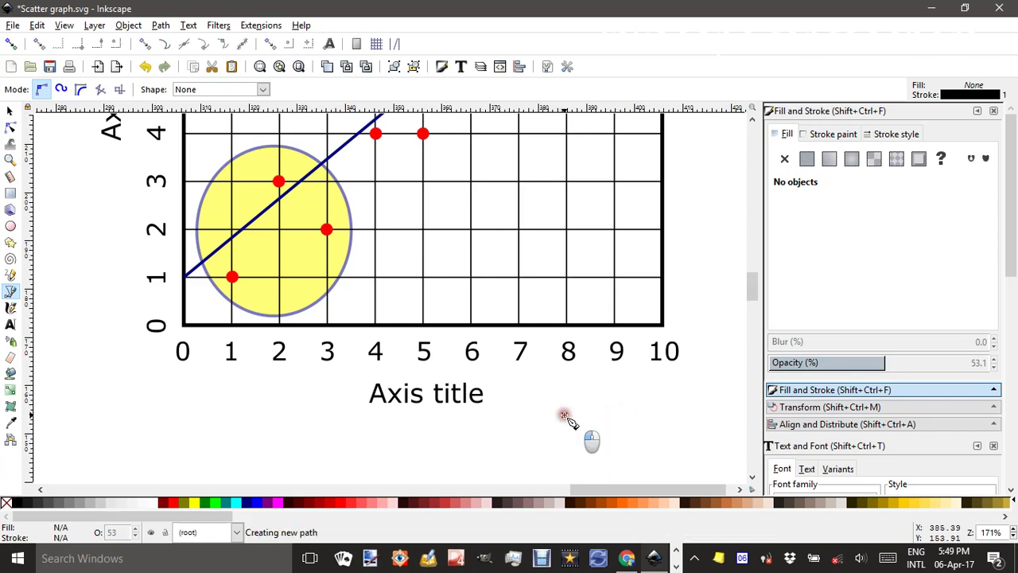
{"action": "left_click", "coordinate": [634, 414]}
{"action": "key", "text": "Return"}
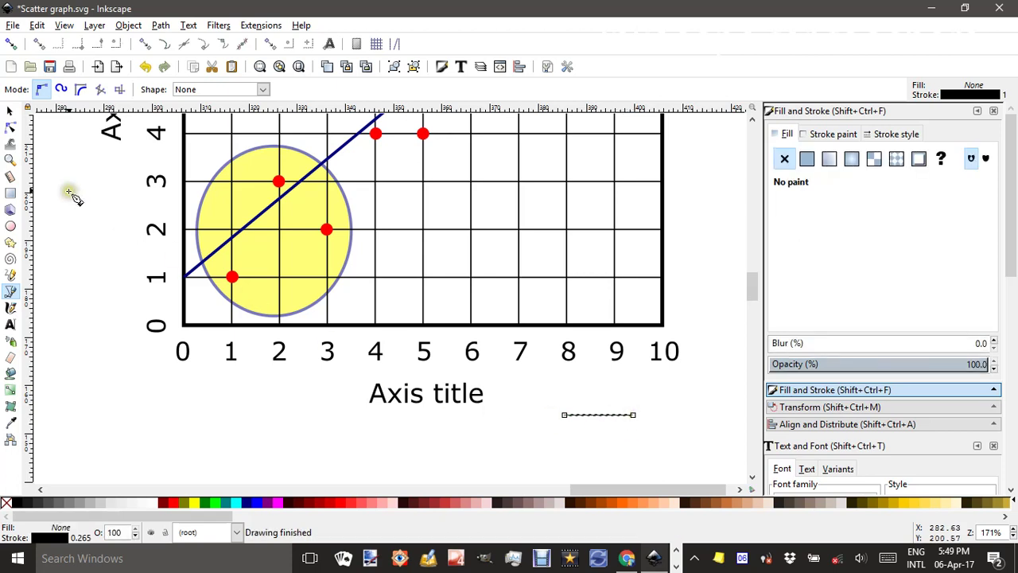
{"action": "left_click", "coordinate": [9, 110]}
{"action": "left_click", "coordinate": [684, 443]}
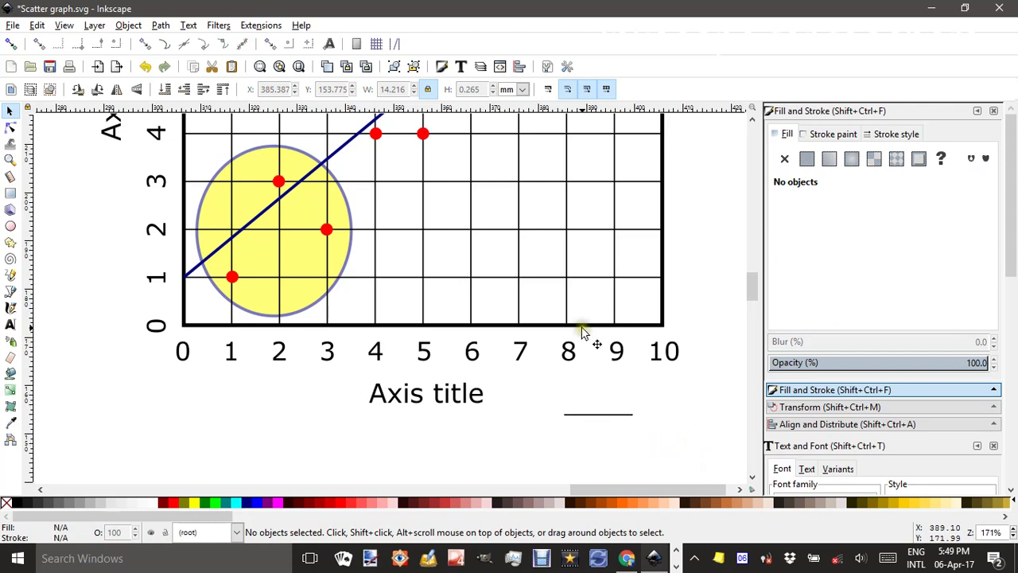
Give the line an arrowhead end marker, keeping its stroke width at 0.265 mm
{"action": "left_click", "coordinate": [615, 416]}
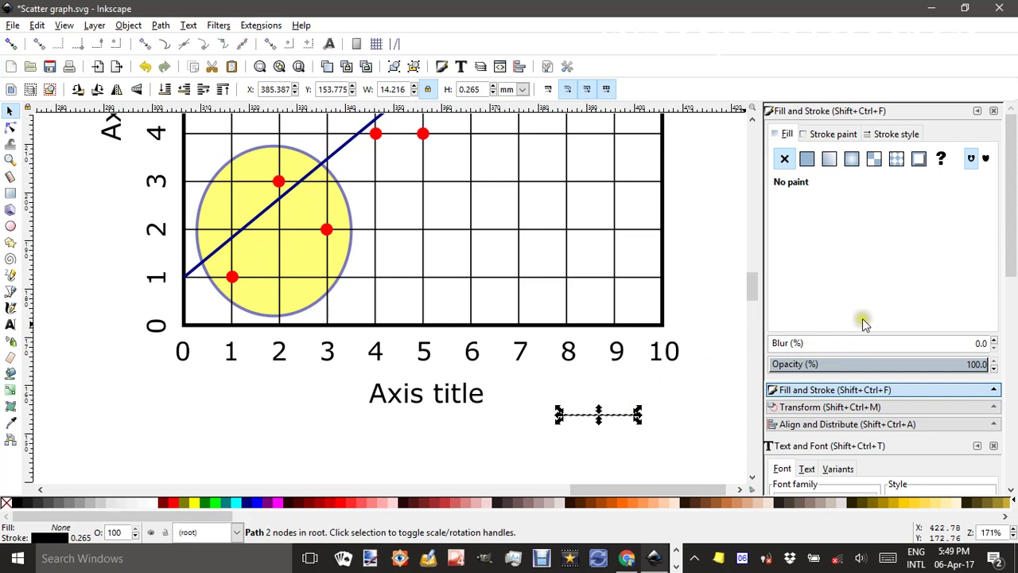
{"action": "left_click", "coordinate": [899, 133]}
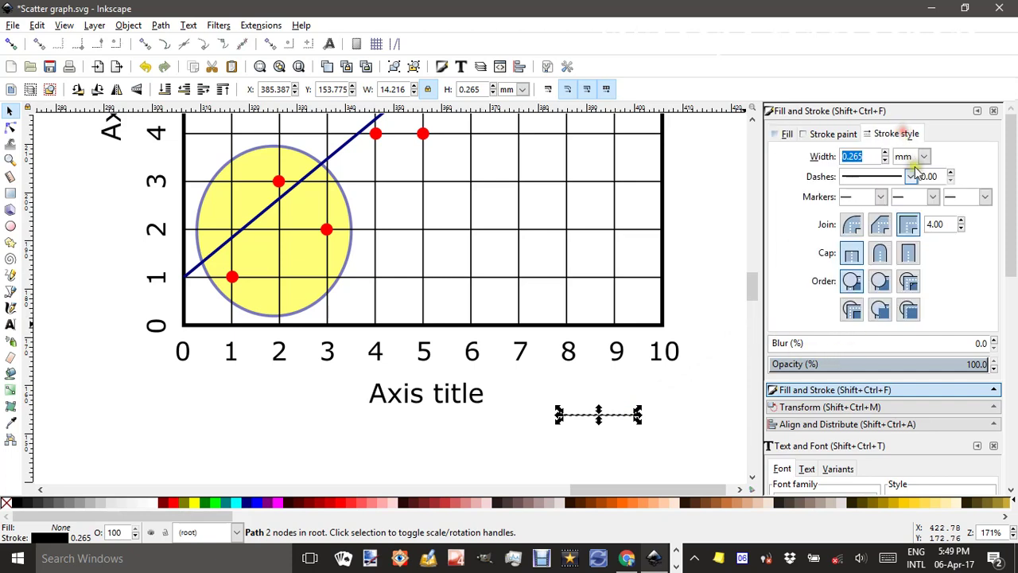
{"action": "left_click", "coordinate": [987, 198]}
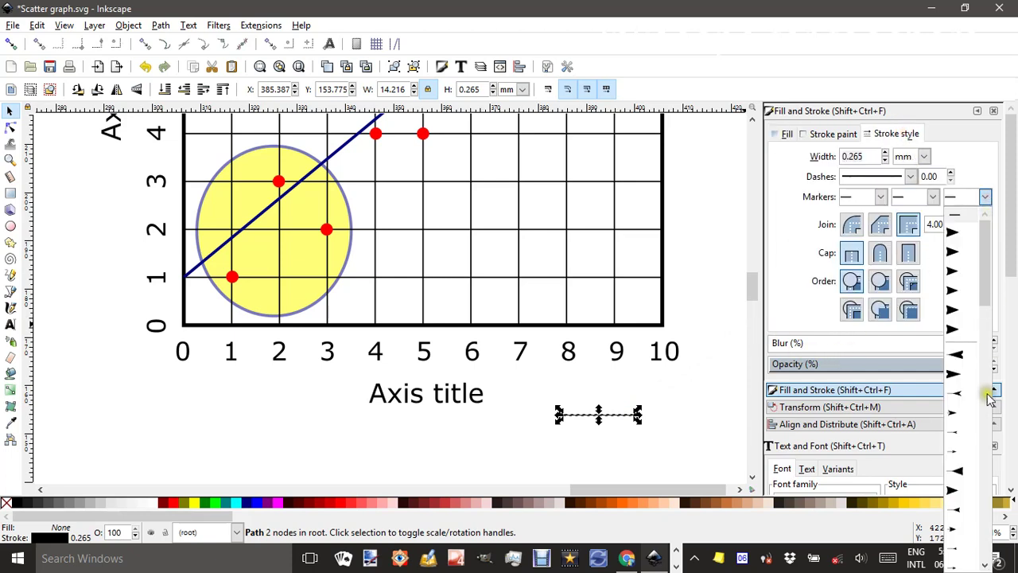
{"action": "left_click", "coordinate": [963, 495]}
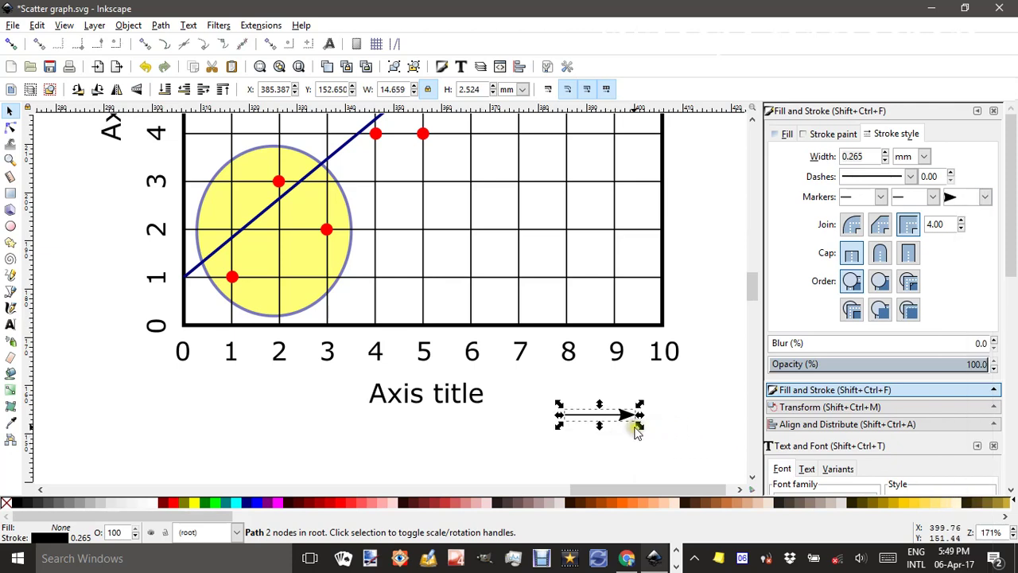
{"action": "left_click", "coordinate": [887, 152]}
{"action": "left_click", "coordinate": [886, 153]}
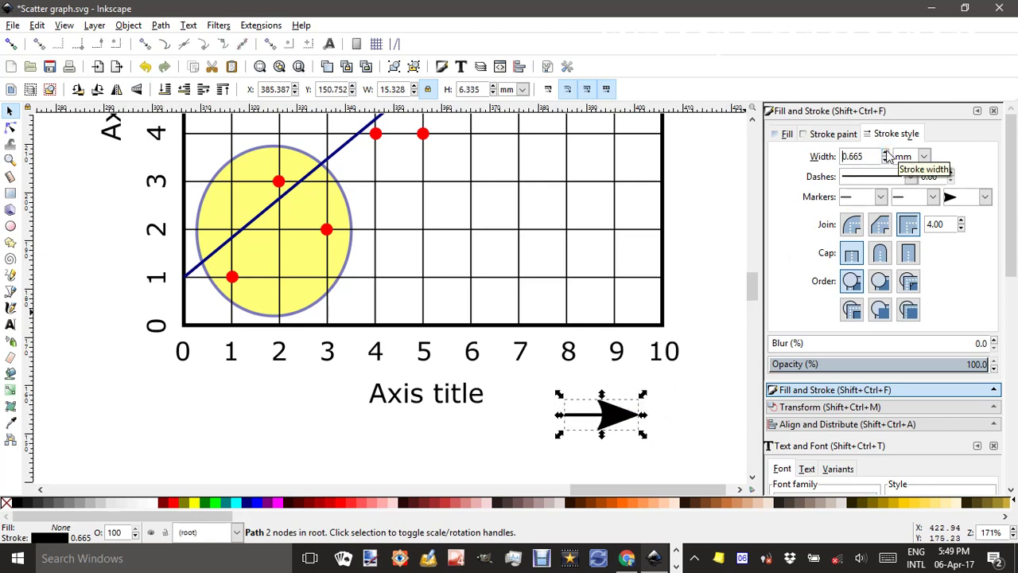
{"action": "left_click", "coordinate": [886, 159]}
{"action": "left_click", "coordinate": [886, 160]}
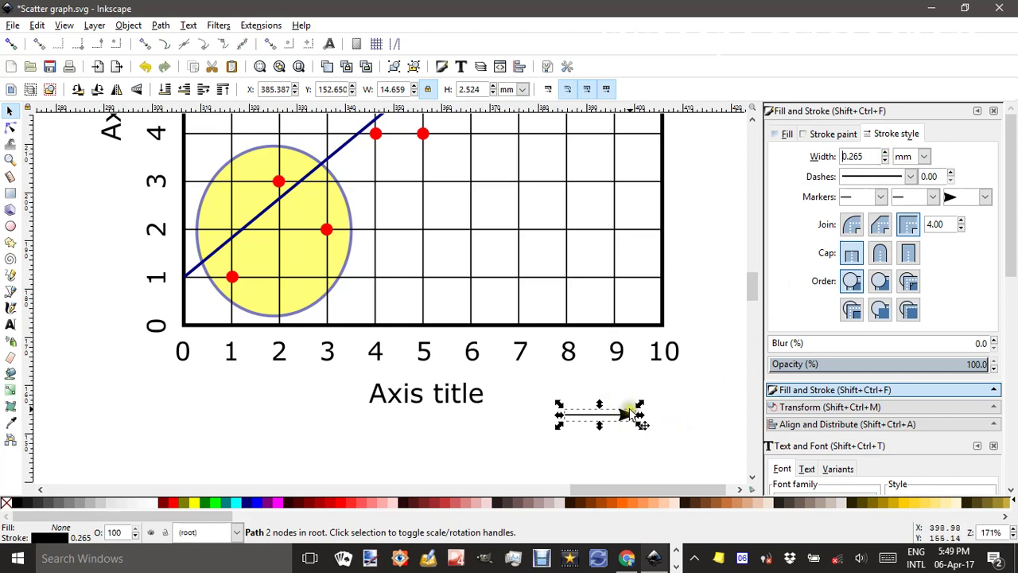
Move the arrow onto the x-axis so its tip meets the axis end beside 10
{"action": "left_click_drag", "start_coordinate": [628, 414], "coordinate": [649, 321]}
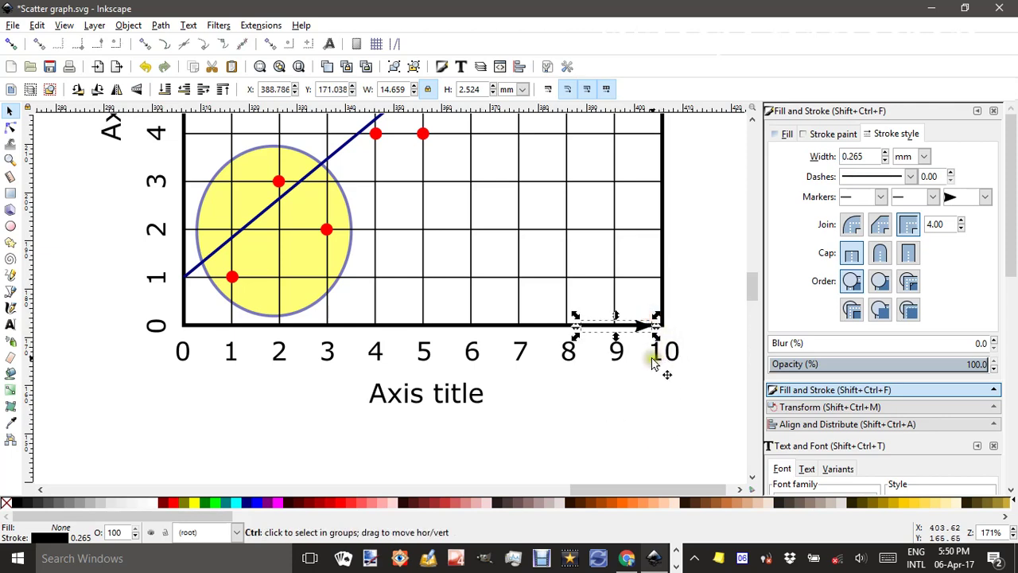
{"action": "scroll", "coordinate": [650, 344], "scroll_direction": "up", "scroll_amount": 4, "text": "ctrl"}
{"action": "left_click_drag", "start_coordinate": [633, 288], "coordinate": [679, 288]}
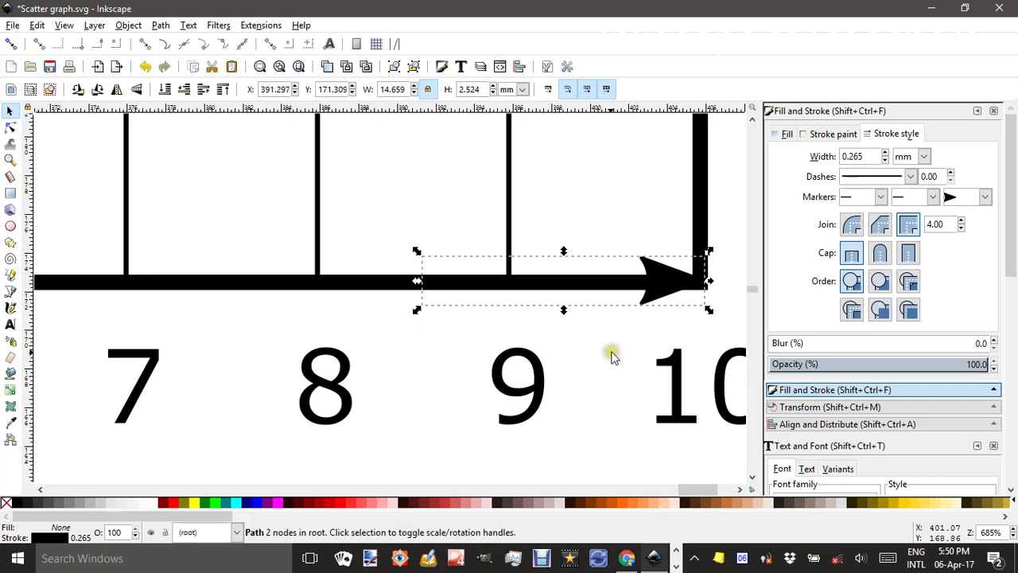
{"action": "scroll", "coordinate": [604, 358], "scroll_direction": "down", "scroll_amount": 5}
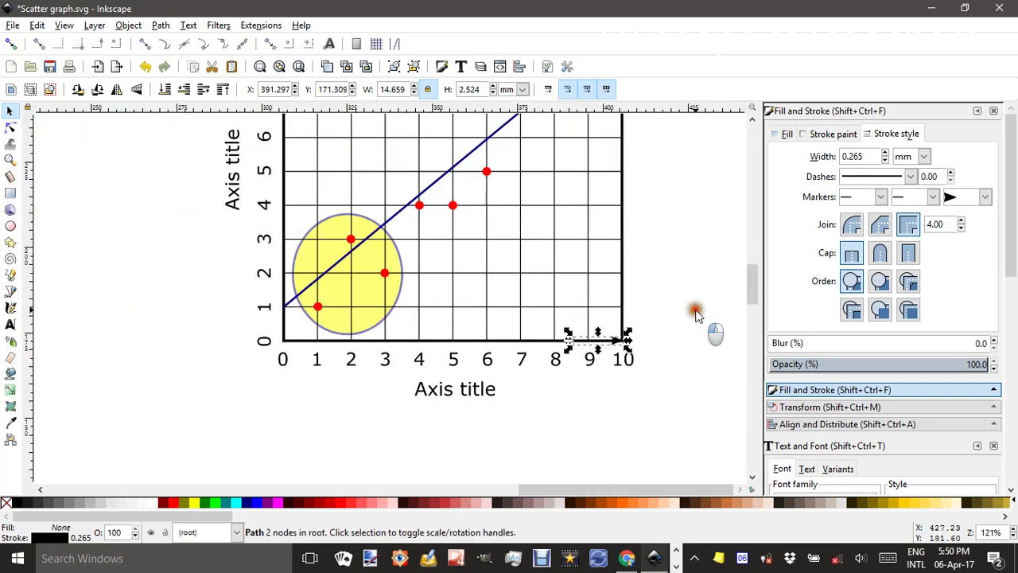
{"action": "left_click", "coordinate": [694, 321]}
{"action": "left_click_drag", "start_coordinate": [596, 247], "coordinate": [613, 388]}
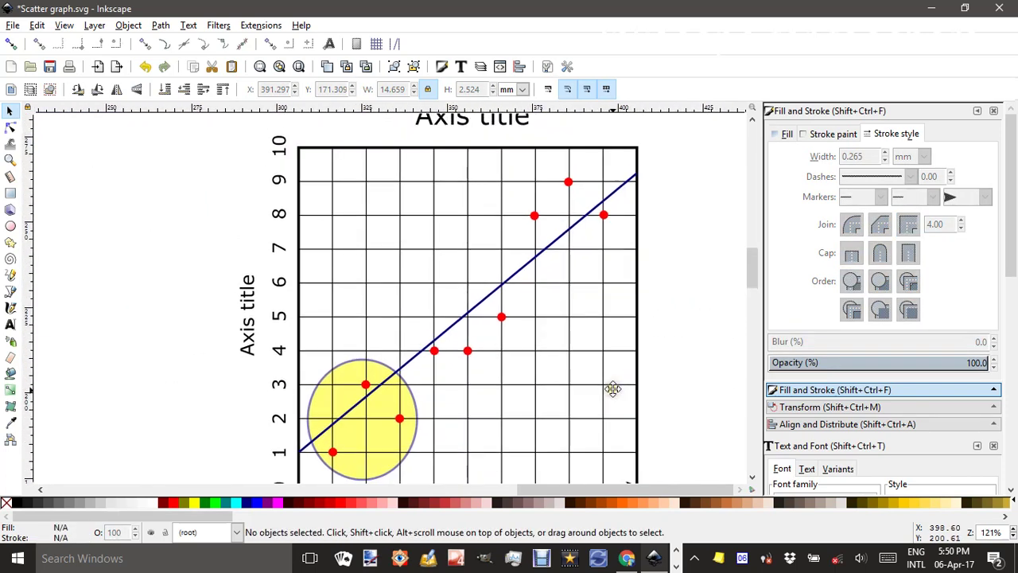
Paste a copy of the arrow and rotate it 90° to point upward
{"action": "left_click", "coordinate": [156, 183]}
{"action": "key", "text": "ctrl"}
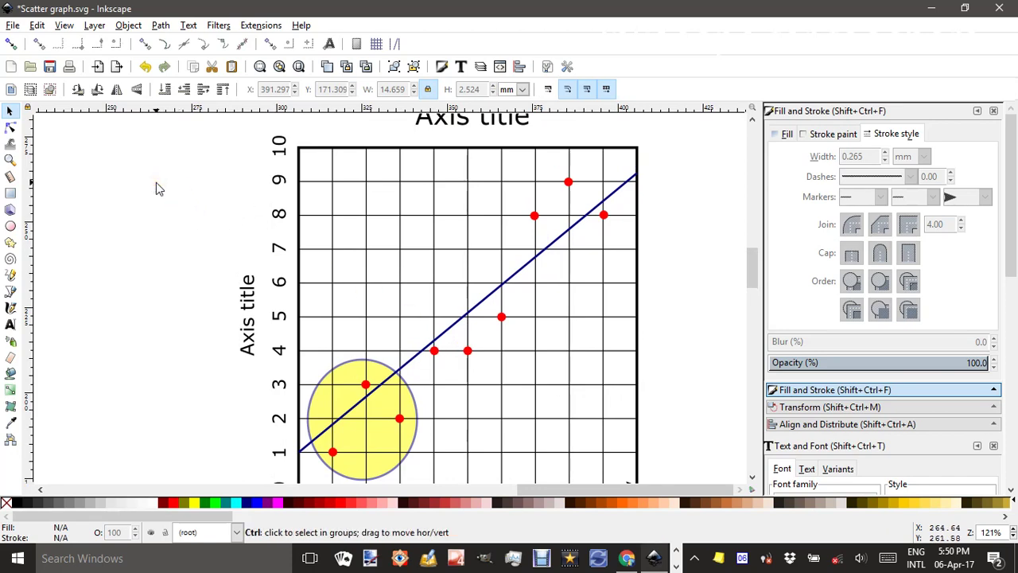
{"action": "key", "text": "ctrl+v"}
{"action": "left_click", "coordinate": [165, 180]}
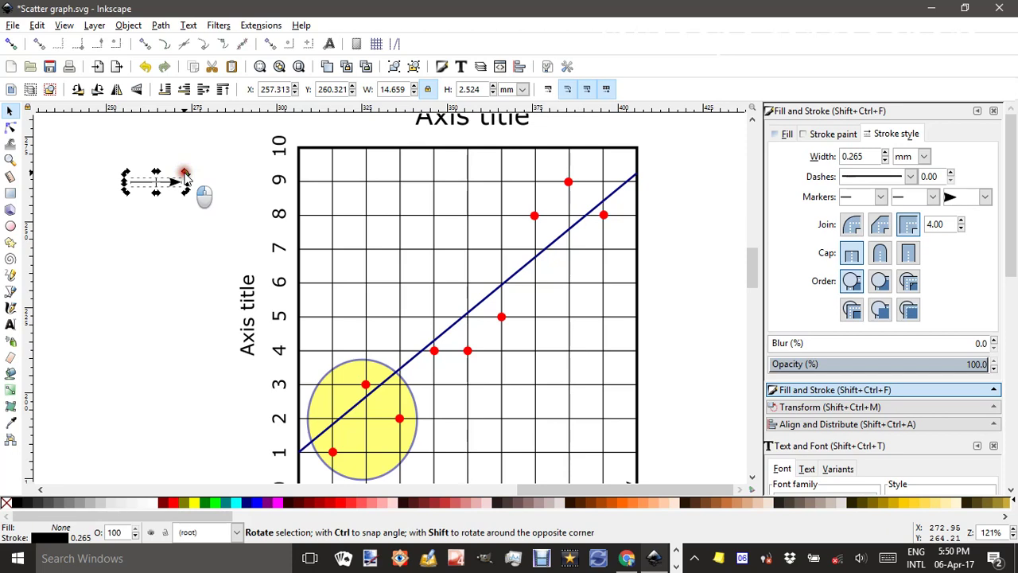
{"action": "key", "text": "ctrl"}
{"action": "mouse_move", "coordinate": [184, 174]}
{"action": "left_mouse_down"}
{"action": "mouse_move", "coordinate": [155, 141]}
{"action": "mouse_move", "coordinate": [216, 167]}
{"action": "mouse_move", "coordinate": [310, 168]}
{"action": "left_mouse_up"}
Place the upward arrow on the y-axis with its tip at the top by 10
{"action": "left_click", "coordinate": [176, 164]}
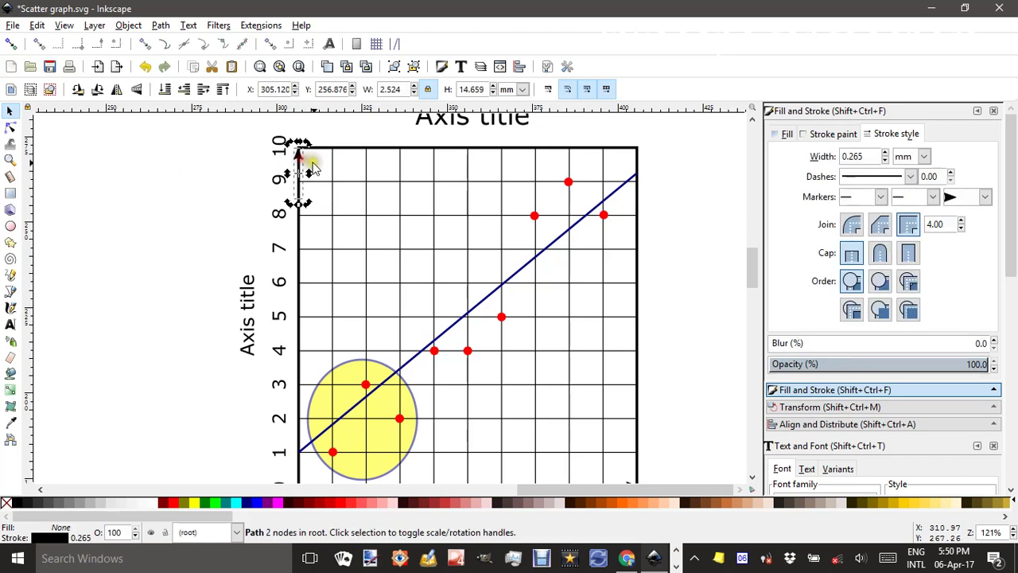
{"action": "scroll", "coordinate": [313, 169], "scroll_direction": "left", "scroll_amount": 4}
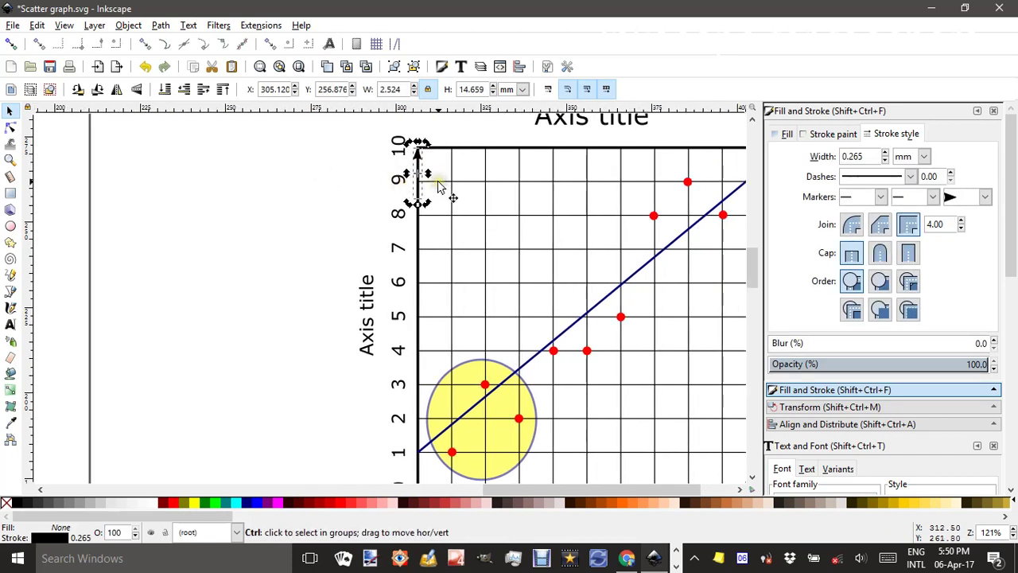
{"action": "scroll", "coordinate": [440, 185], "scroll_direction": "up", "scroll_amount": 4}
{"action": "scroll", "coordinate": [409, 346], "scroll_direction": "up", "scroll_amount": 5}
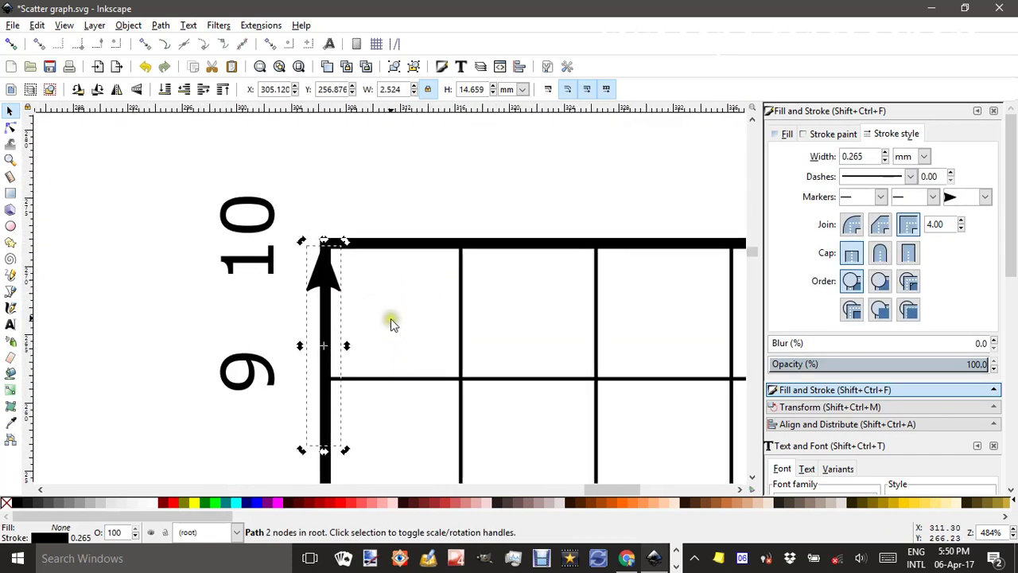
{"action": "scroll", "coordinate": [391, 303], "scroll_direction": "up", "scroll_amount": 2}
{"action": "left_click_drag", "start_coordinate": [260, 253], "coordinate": [266, 236]}
{"action": "left_click", "coordinate": [178, 282]}
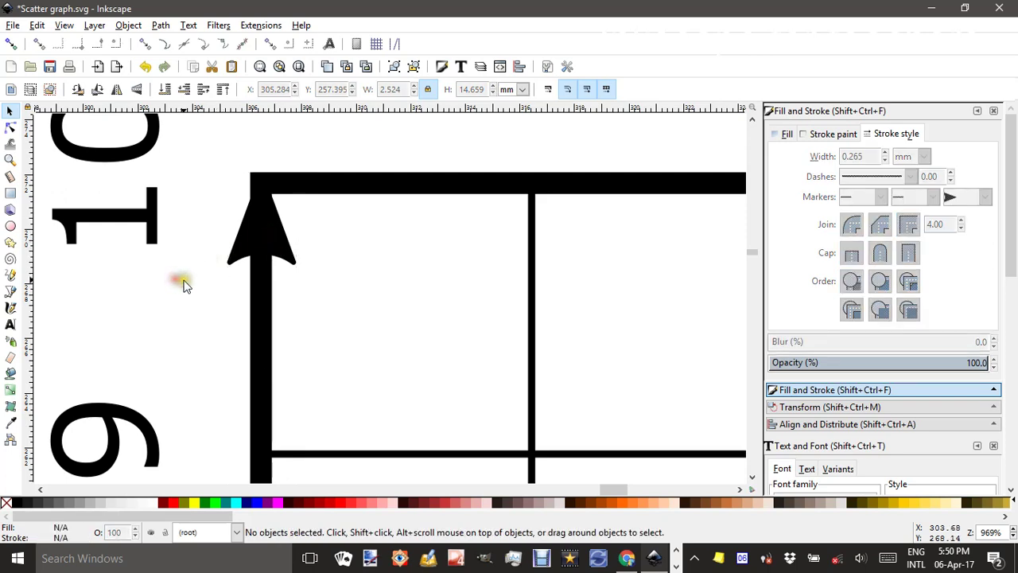
{"action": "scroll", "coordinate": [183, 285], "scroll_direction": "down", "scroll_amount": 7}
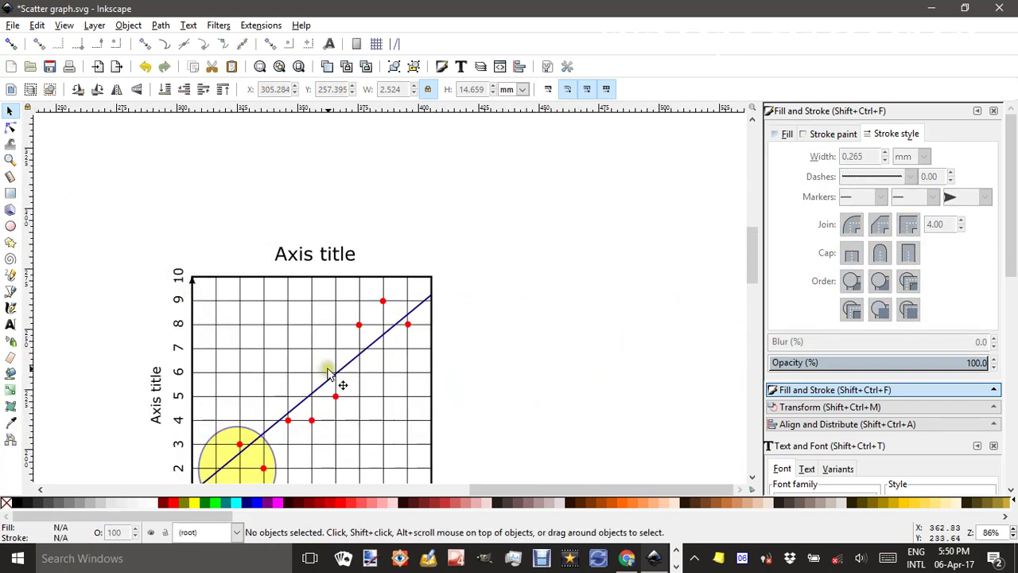
{"action": "left_click_drag", "start_coordinate": [331, 366], "coordinate": [381, 266]}
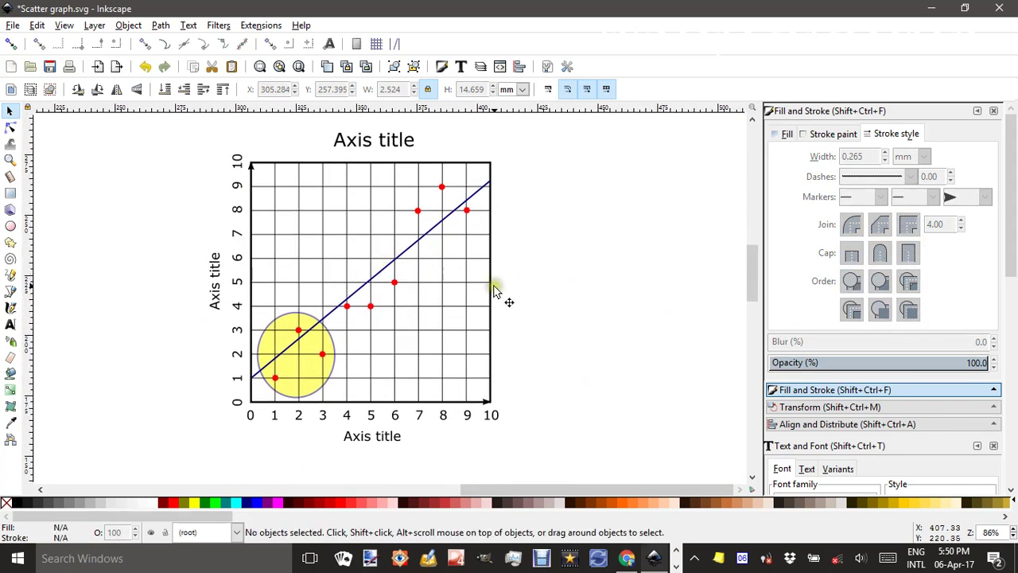